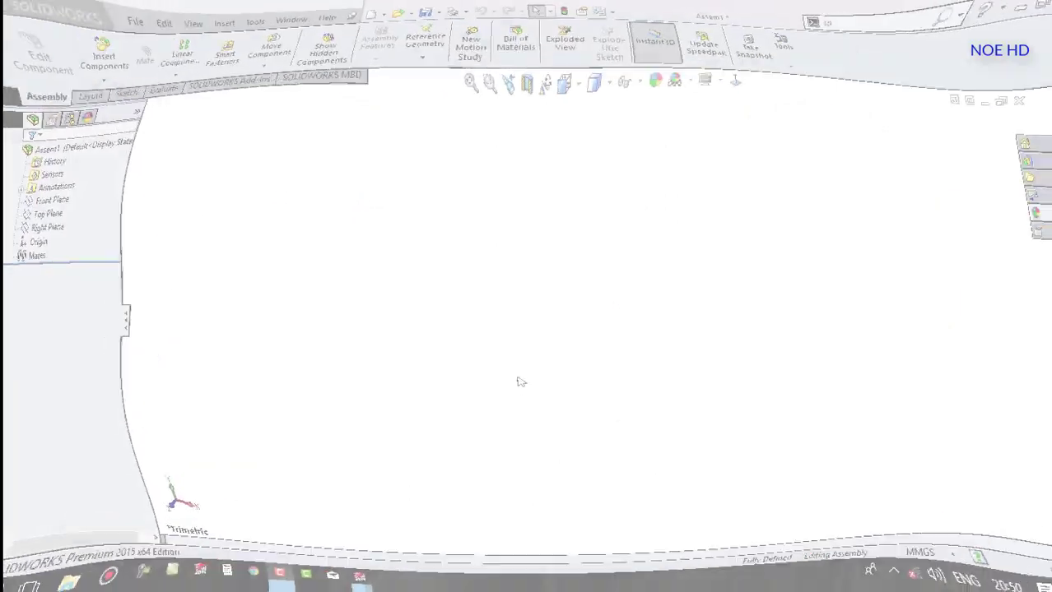
Step: Insert the kettle body Part1 at the origin and the lid Part2 above it
left_click(89, 57)
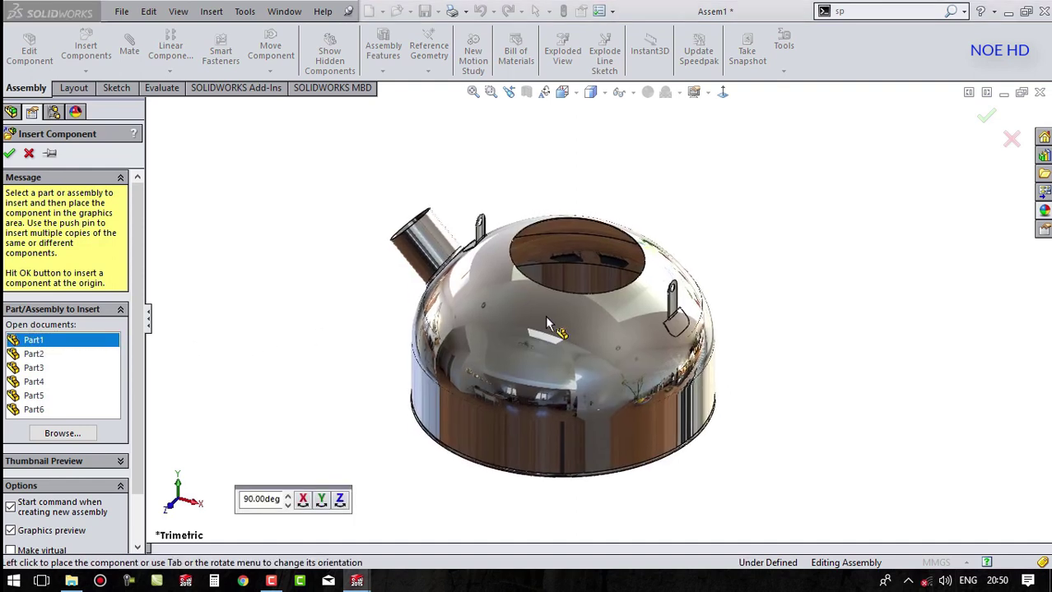
left_click(546, 319)
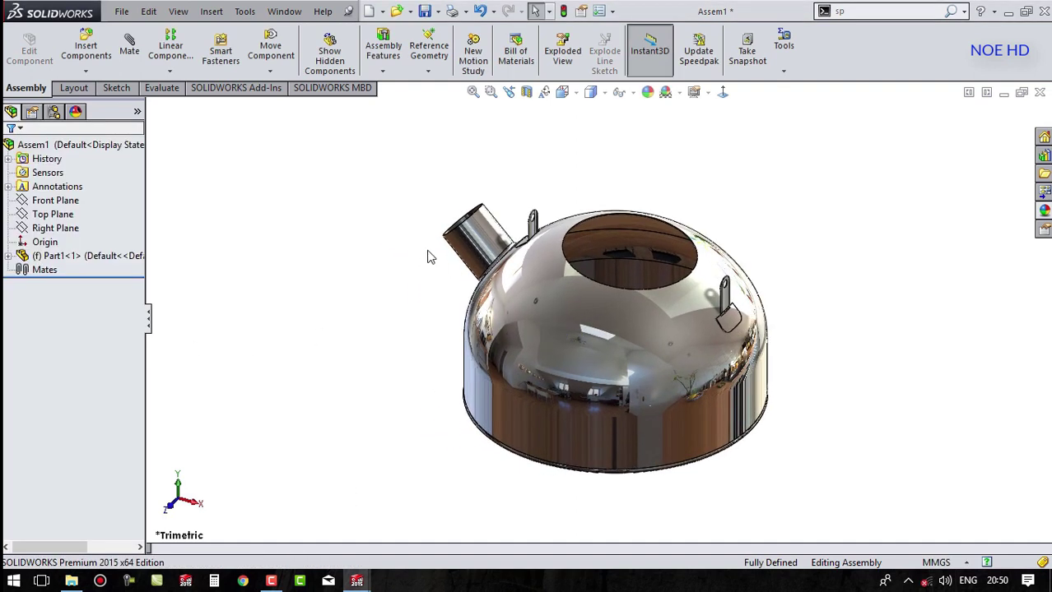
left_click(85, 49)
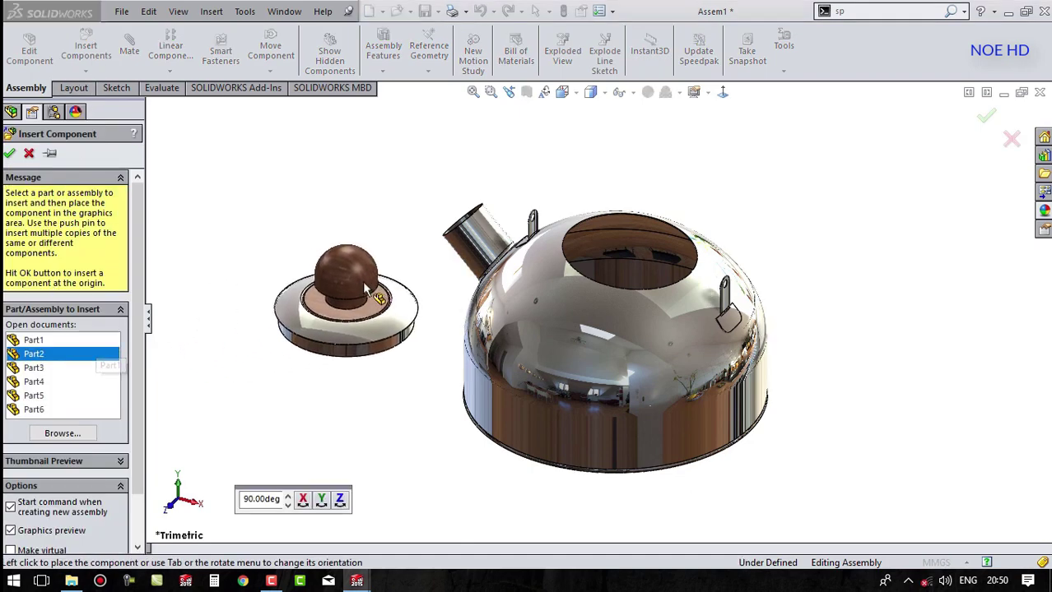
left_click(697, 176)
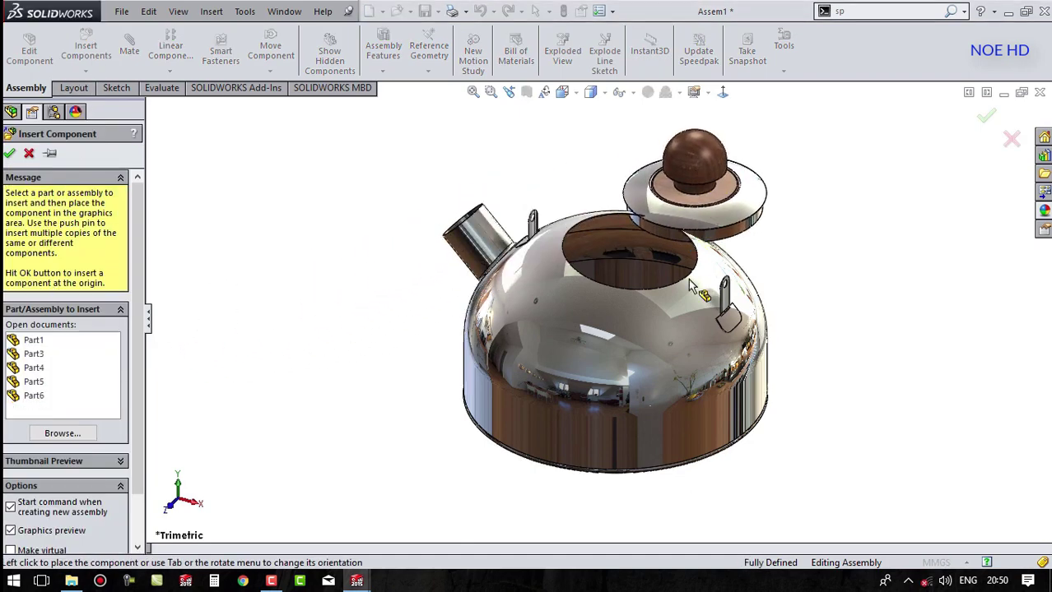
Step: Inspect the component options for the kettle body and the lid
right_click(676, 339)
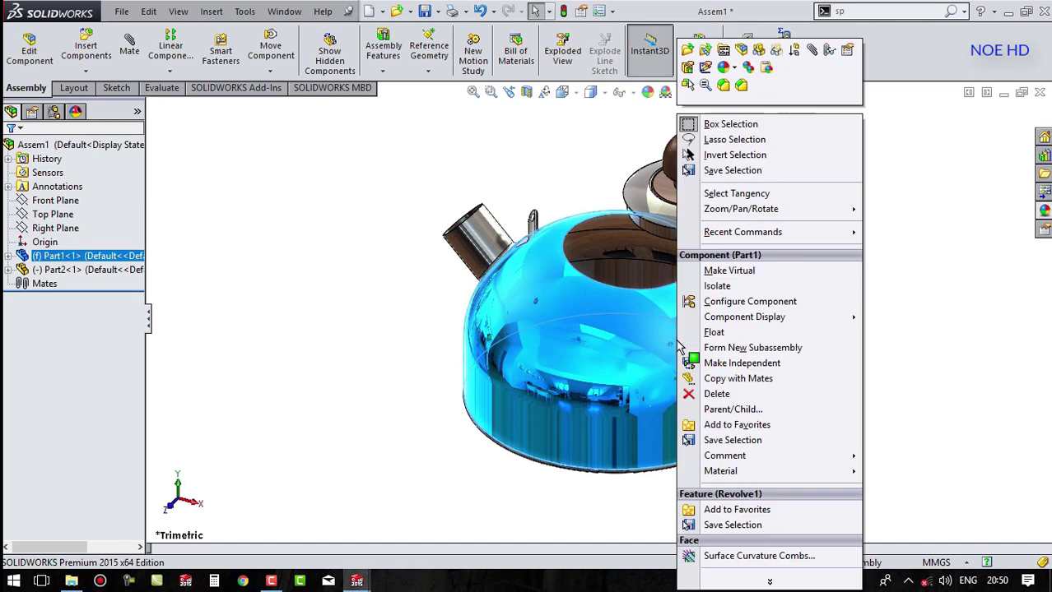
left_click(911, 312)
right_click(728, 210)
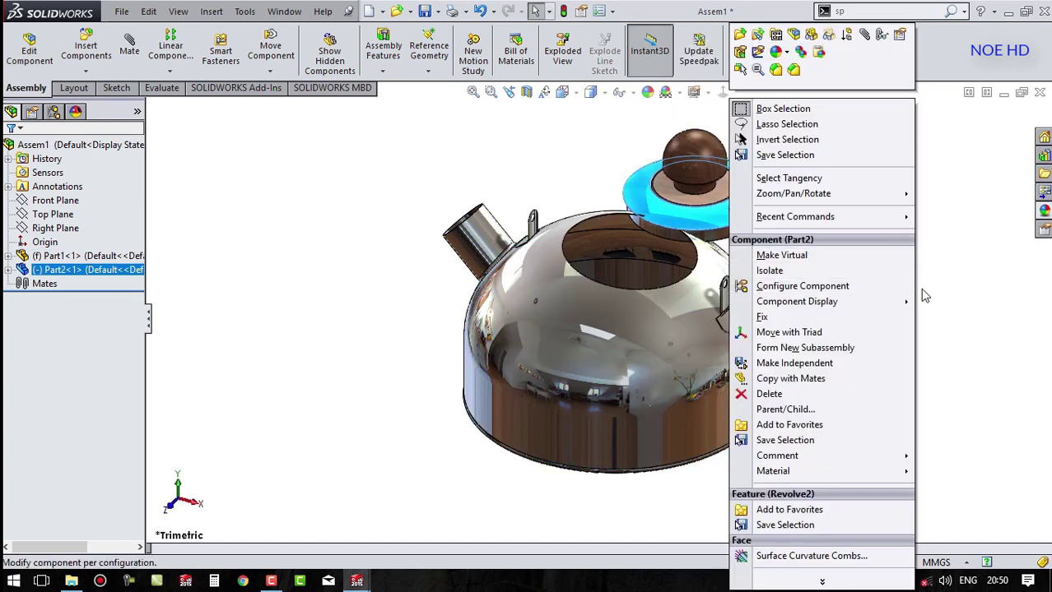
left_click(843, 275)
Step: Add a concentric mate between the kettle's rim face and the lid's face
scroll(842, 274, "down", 3)
scroll(505, 234, "down", 3)
scroll(419, 243, "down", 3)
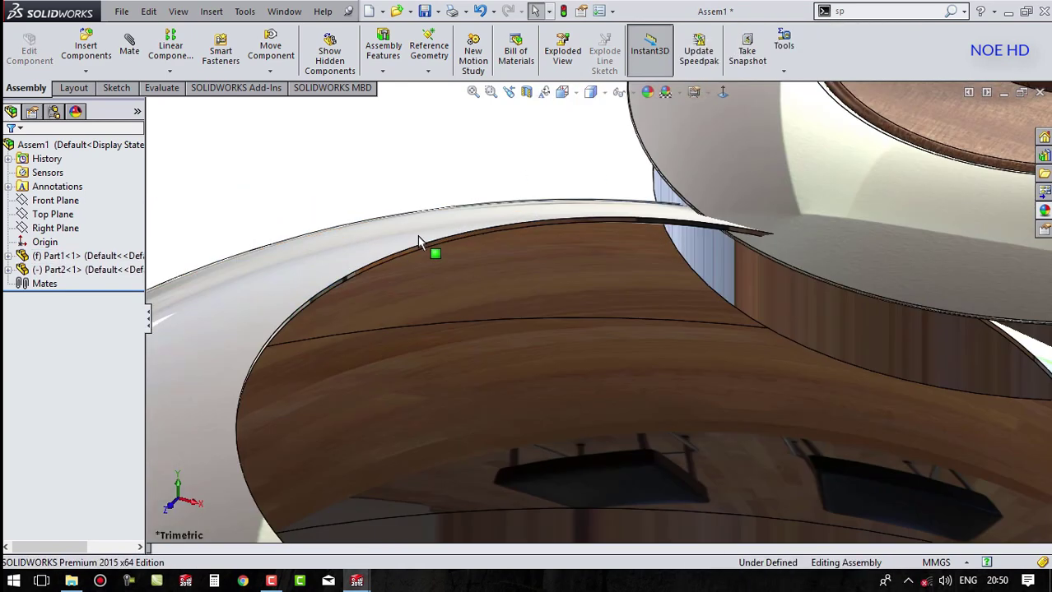
scroll(418, 234, "down", 3)
scroll(418, 243, "down", 3)
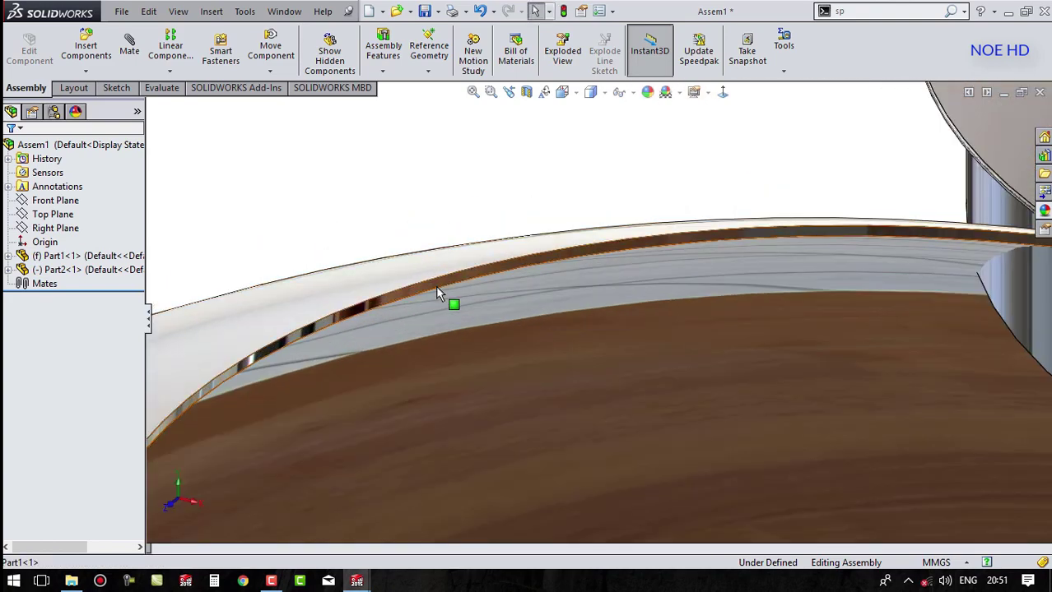
left_click(445, 283)
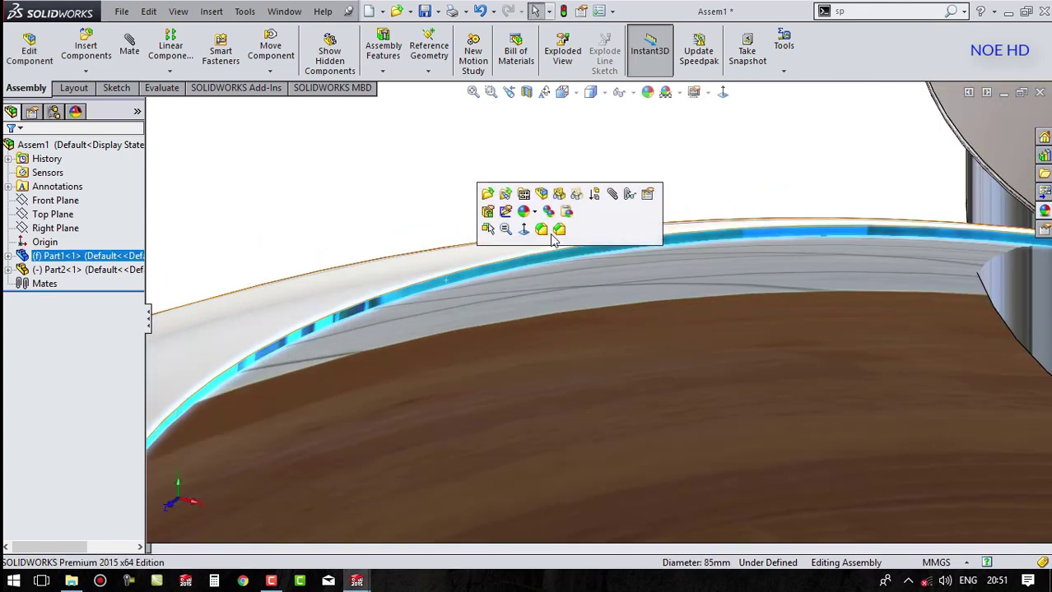
left_click(612, 195)
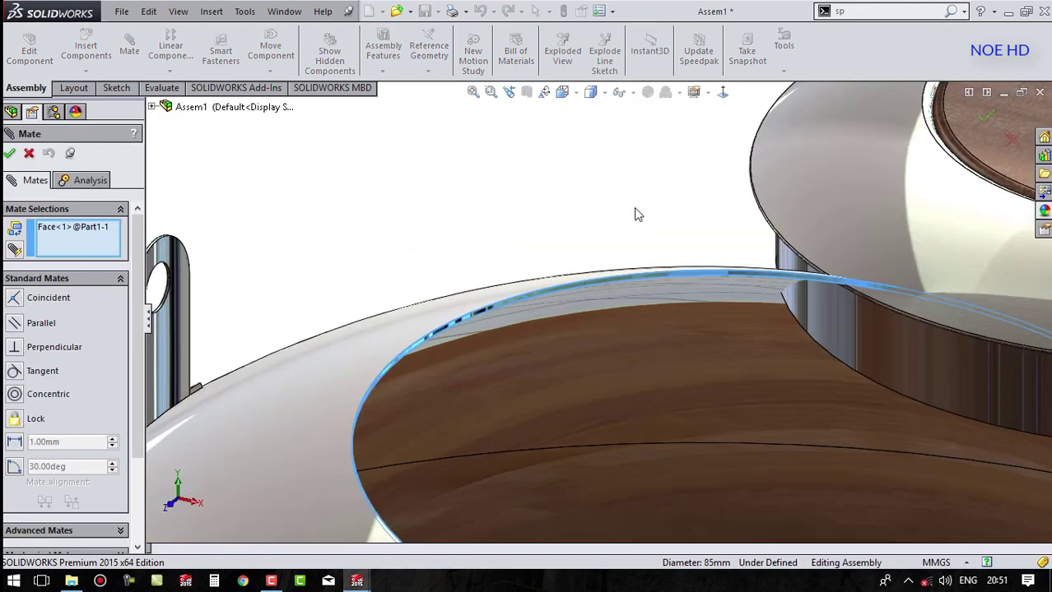
scroll(636, 214, "up", 5)
left_click(748, 331)
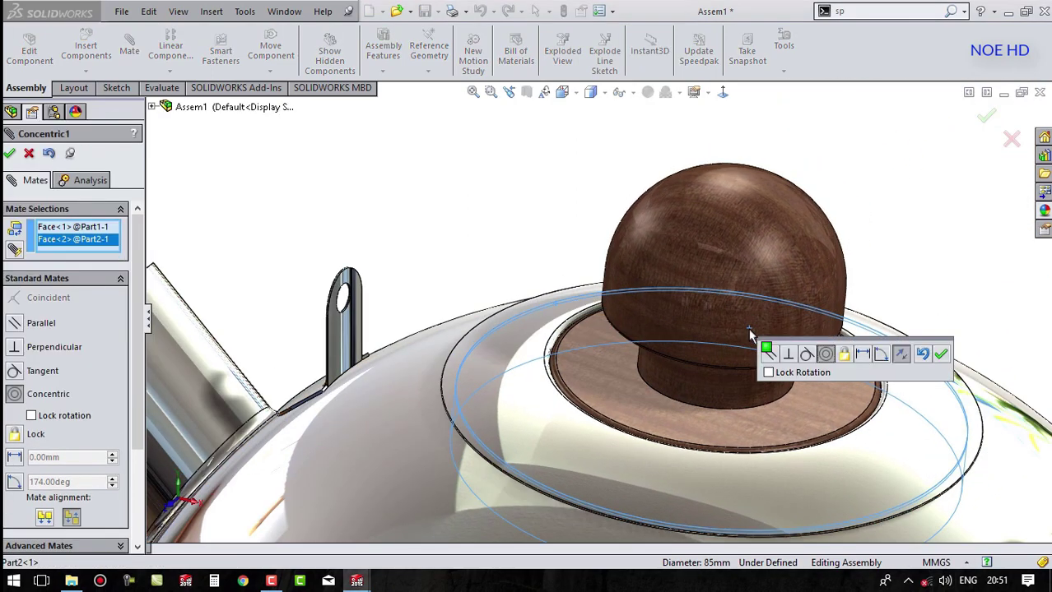
left_click(942, 354)
Step: Check the seated lid from the Front view, test its freedom, and close the Mate PropertyManager
scroll(901, 313, "up", 5)
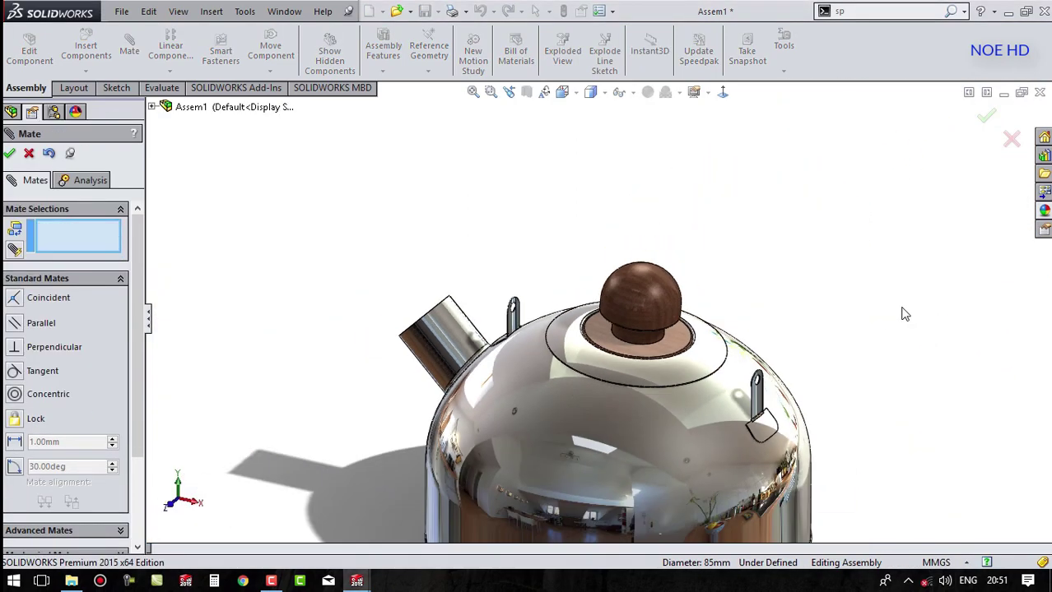
mouse_move(901, 311)
middle_mouse_down()
mouse_move(915, 300)
mouse_move(803, 258)
middle_mouse_up()
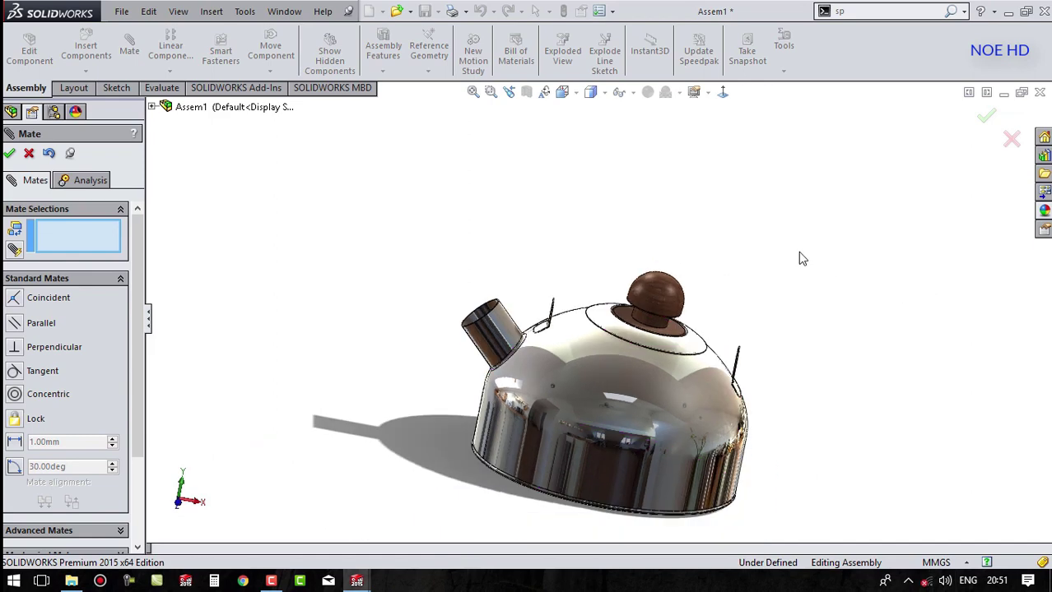
left_click(562, 92)
left_click(582, 156)
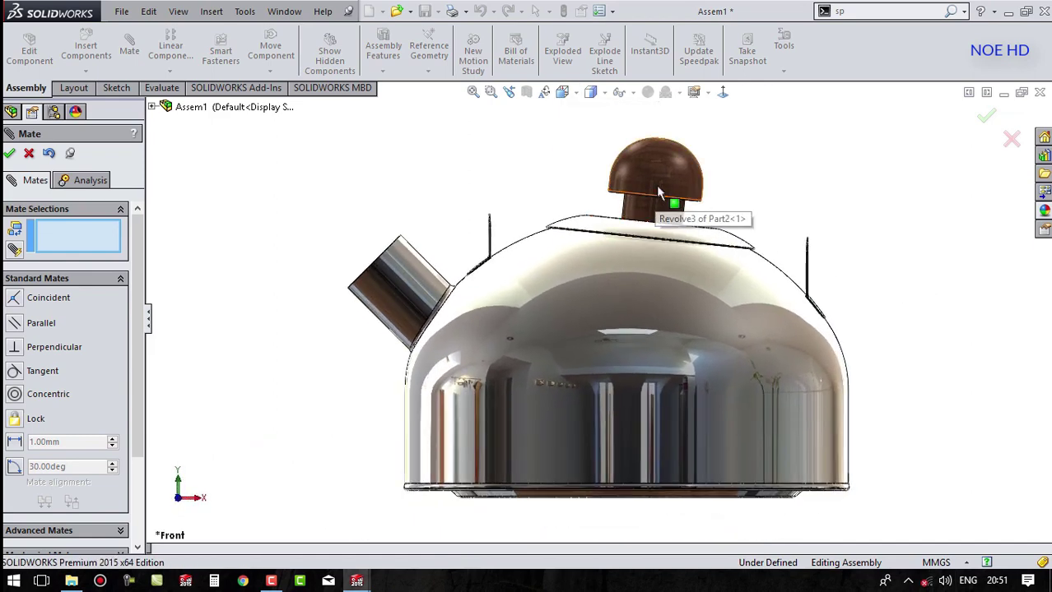
left_click_drag(656, 185, 660, 178)
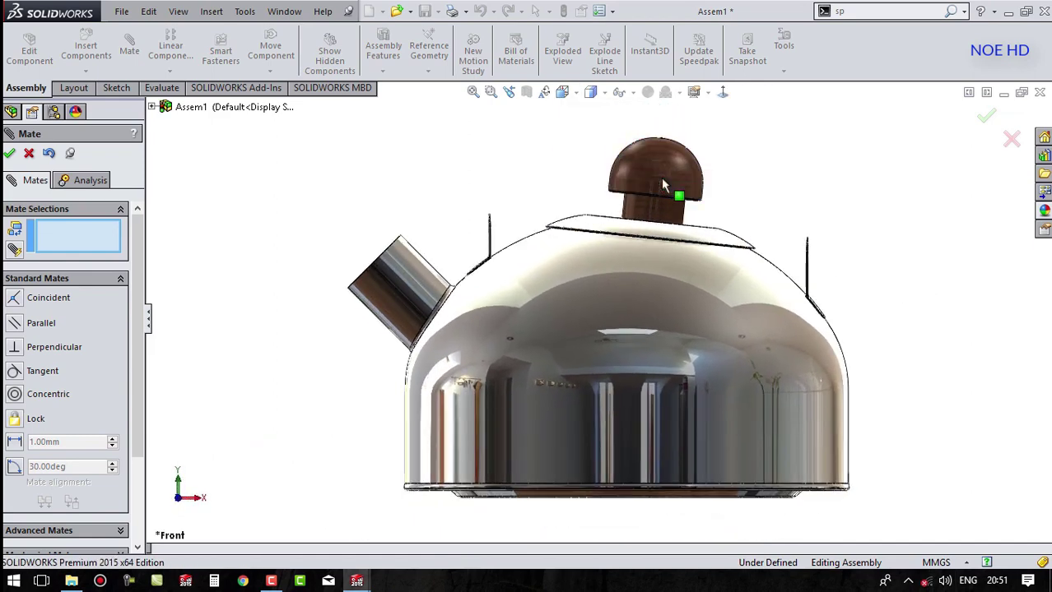
mouse_move(518, 185)
middle_mouse_down()
mouse_move(489, 211)
mouse_move(455, 219)
middle_mouse_up()
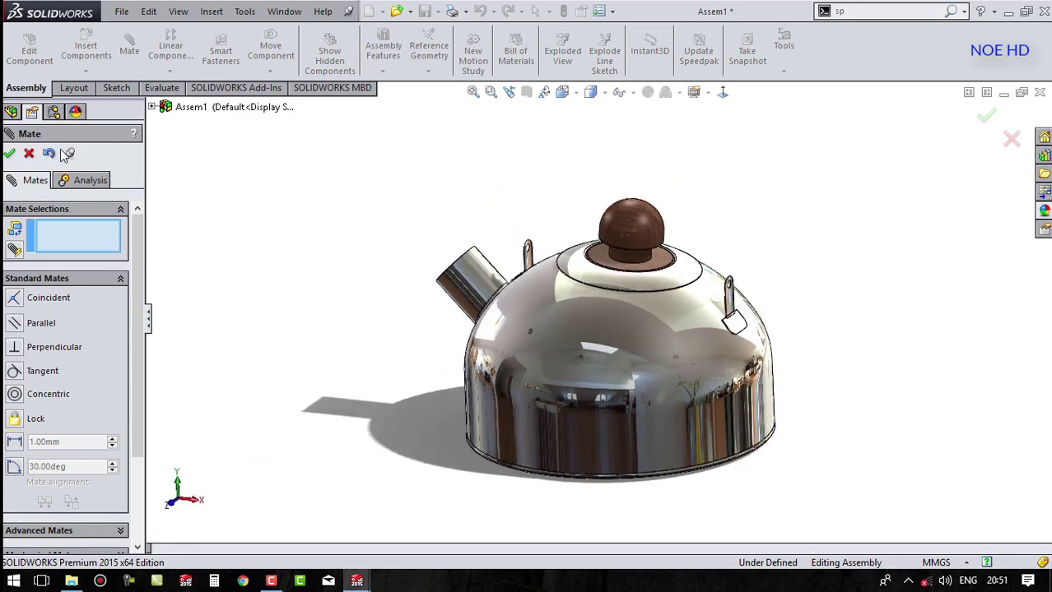
left_click(10, 154)
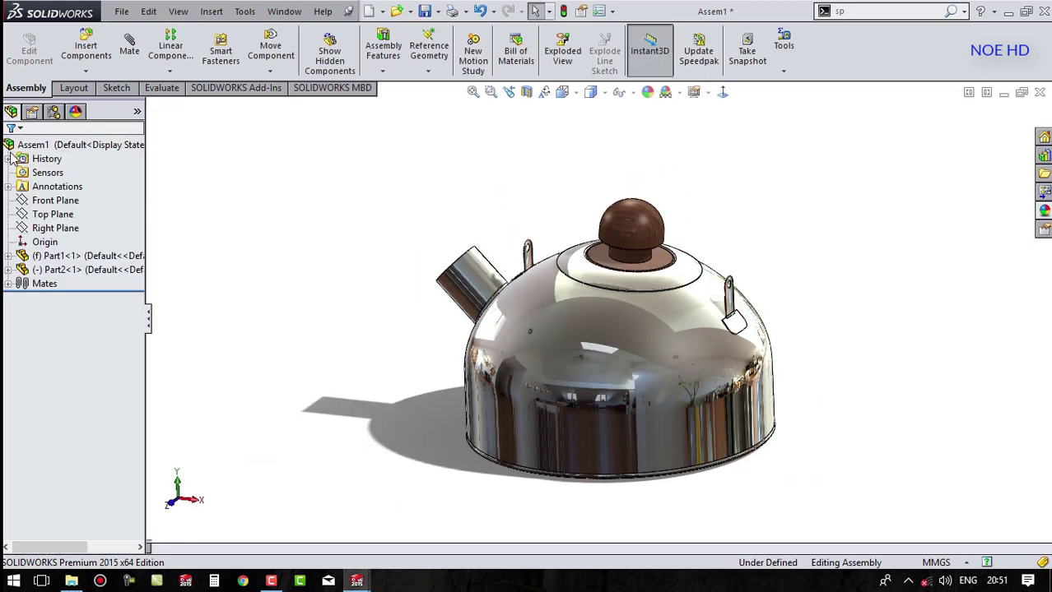
Step: Insert the handle Part3 above the kettle
left_click(85, 49)
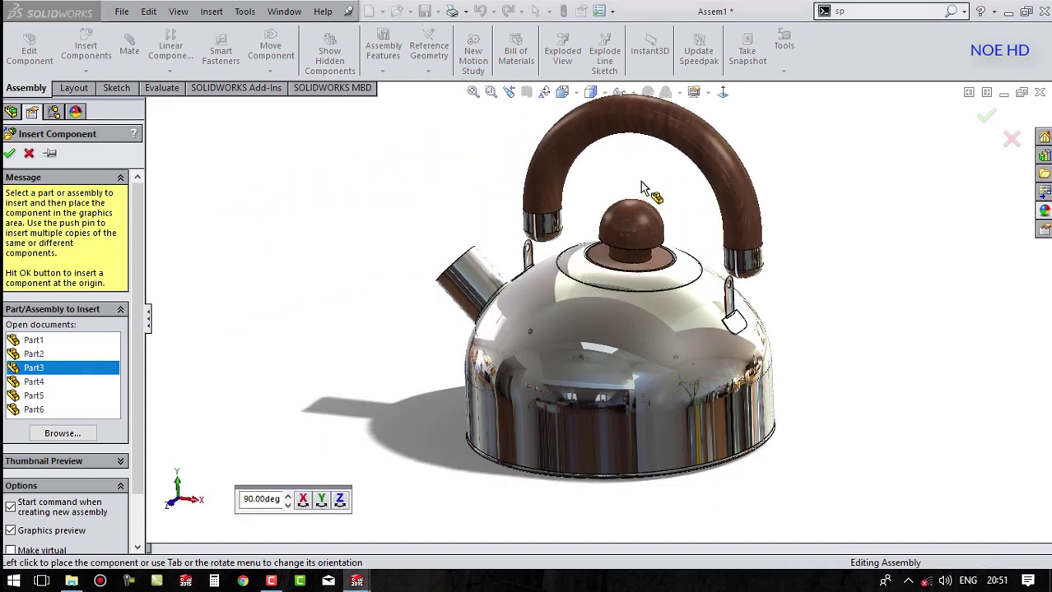
left_click(550, 232)
scroll(552, 243, "down", 2)
scroll(556, 251, "down", 3)
scroll(562, 261, "down", 3)
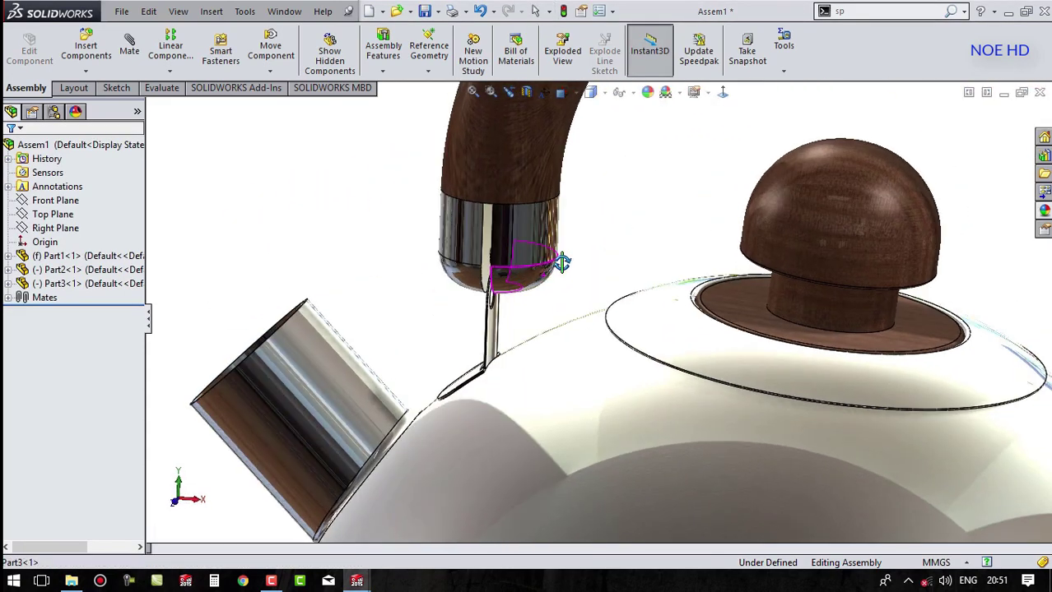
scroll(519, 272, "down", 3)
scroll(534, 281, "down", 2)
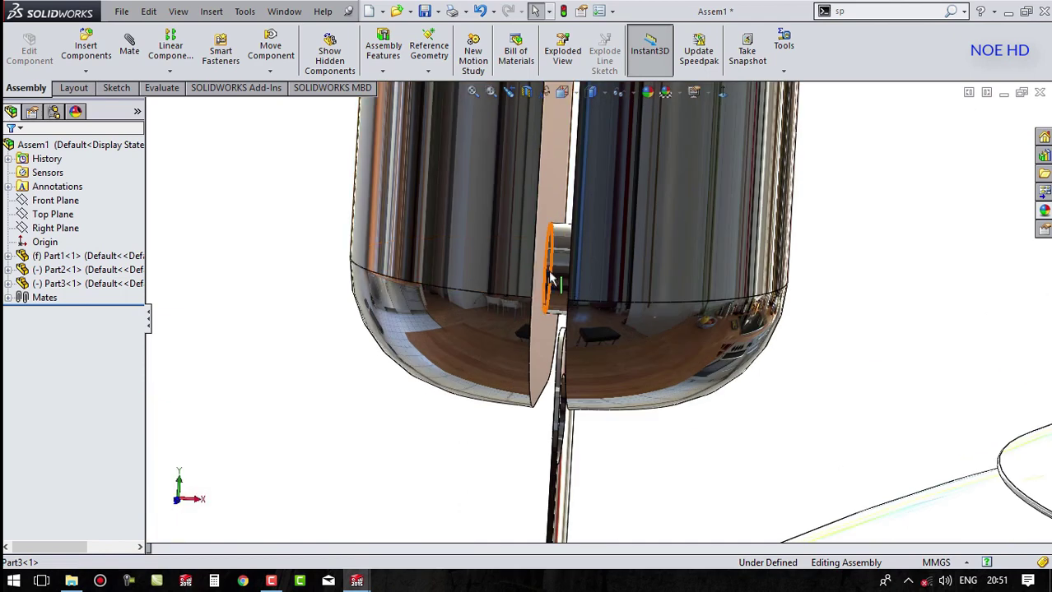
Step: Mate the handle's base face concentric with the kettle lug, then test its sliding movement
left_click(551, 272)
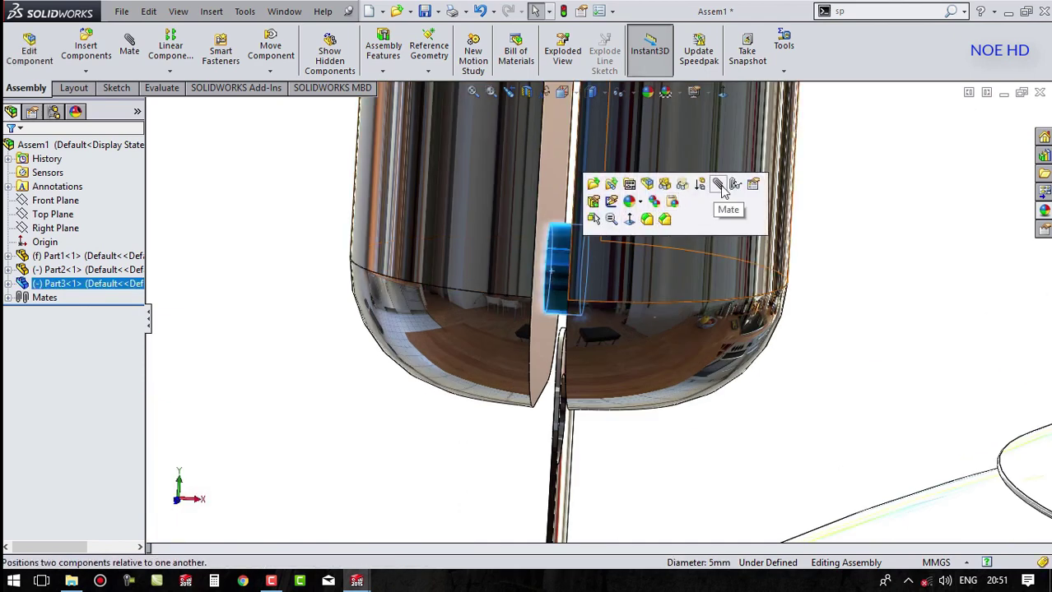
left_click(721, 186)
scroll(622, 407, "down", 3)
mouse_move(609, 399)
middle_mouse_down()
mouse_move(588, 390)
mouse_move(526, 435)
middle_mouse_up()
left_click(517, 423)
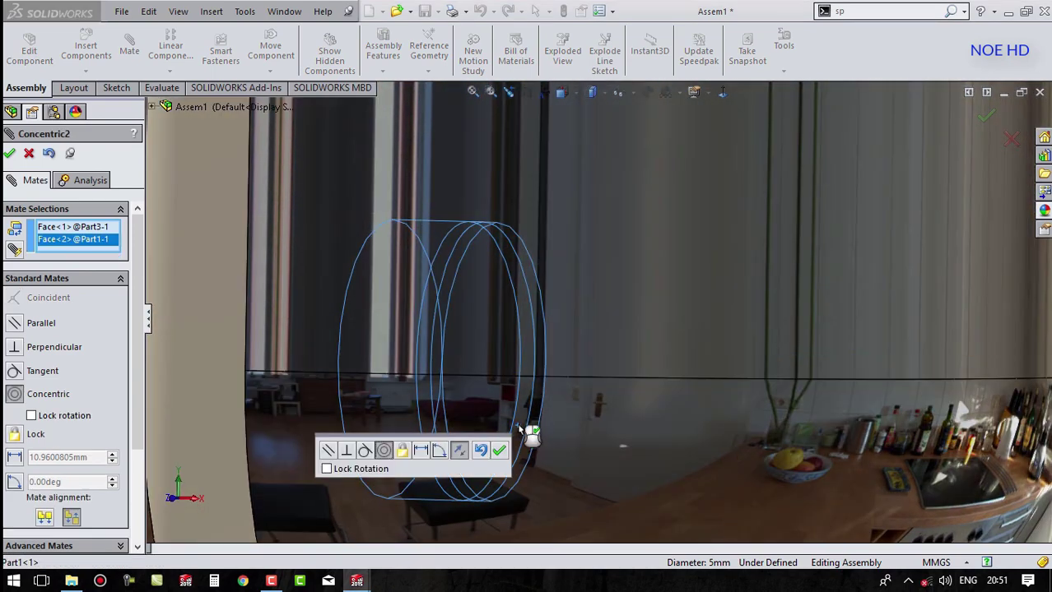
left_click(501, 454)
scroll(513, 409, "down", 5)
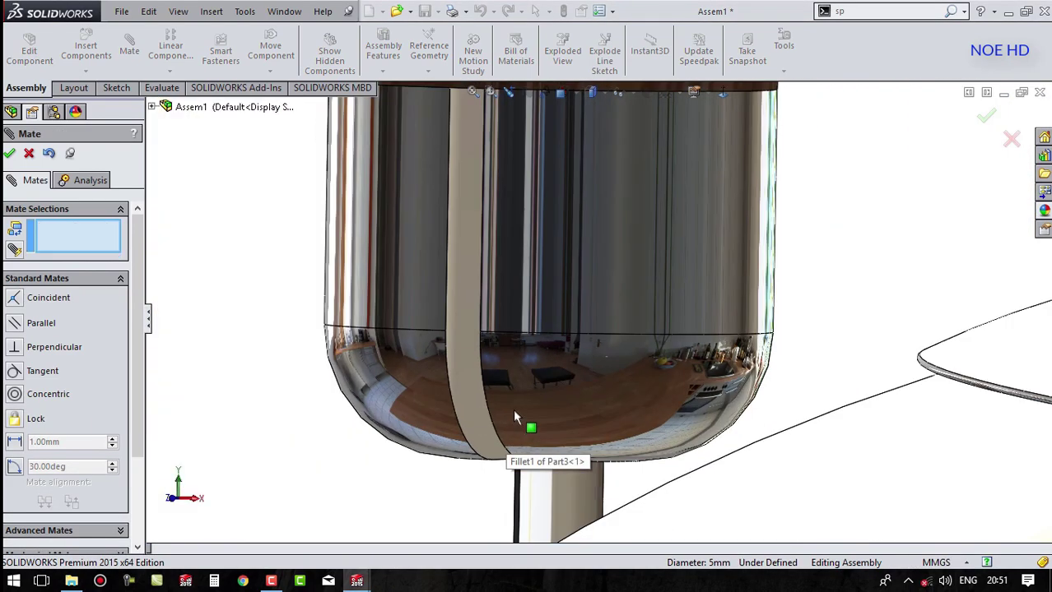
mouse_move(513, 409)
middle_mouse_down()
mouse_move(554, 411)
mouse_move(576, 354)
middle_mouse_up()
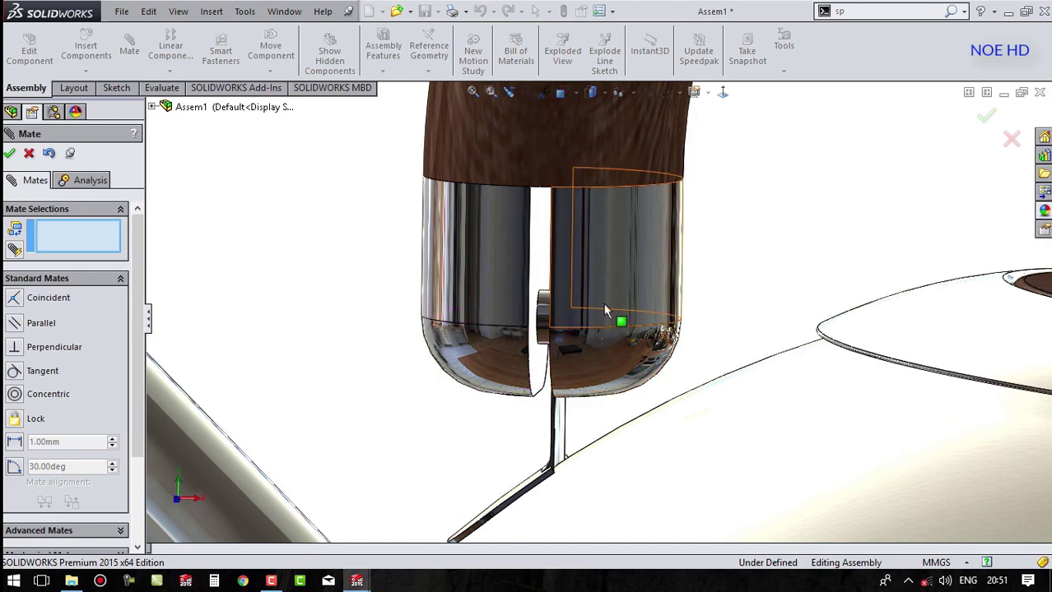
mouse_move(603, 303)
left_mouse_down()
mouse_move(777, 309)
mouse_move(505, 318)
left_mouse_up()
middle_click_drag(505, 318, 494, 308)
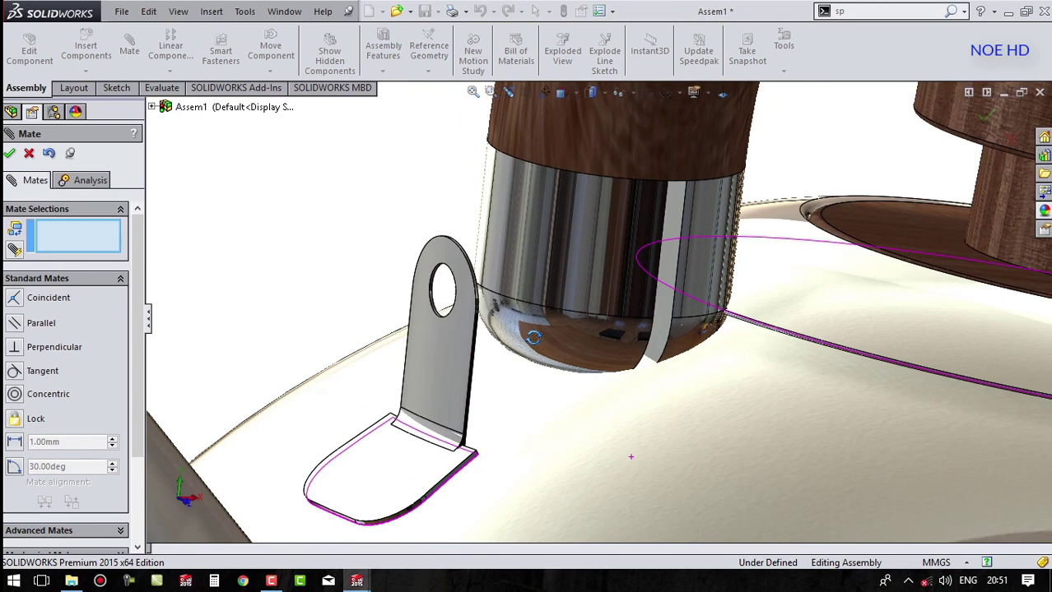
Step: Add a tangent mate between the lug hole edge on Part1 and an edge of Part3
scroll(409, 283, "down", 5)
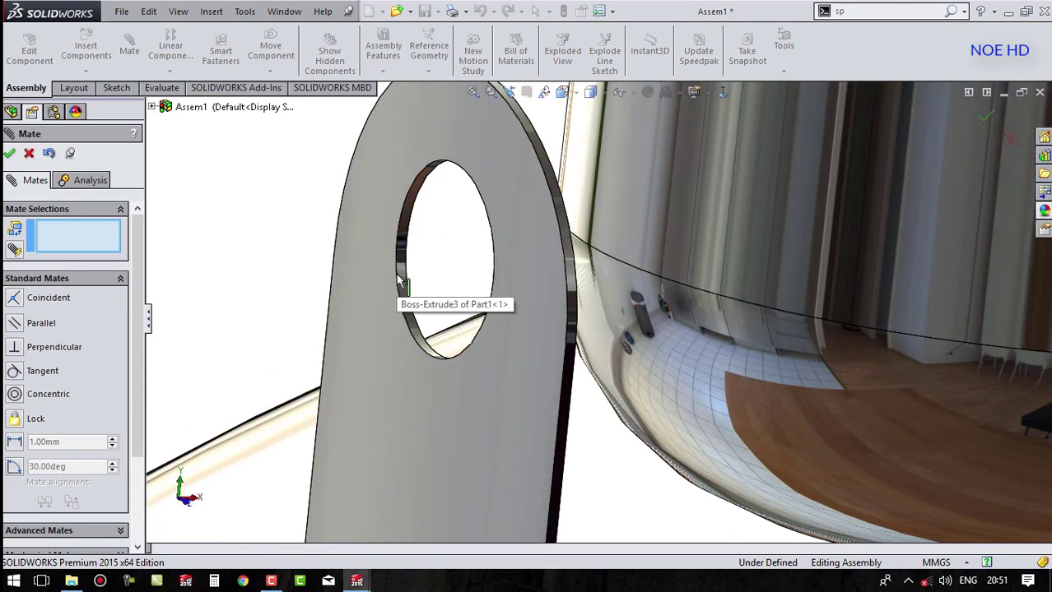
left_click(402, 284)
scroll(515, 321, "up", 8)
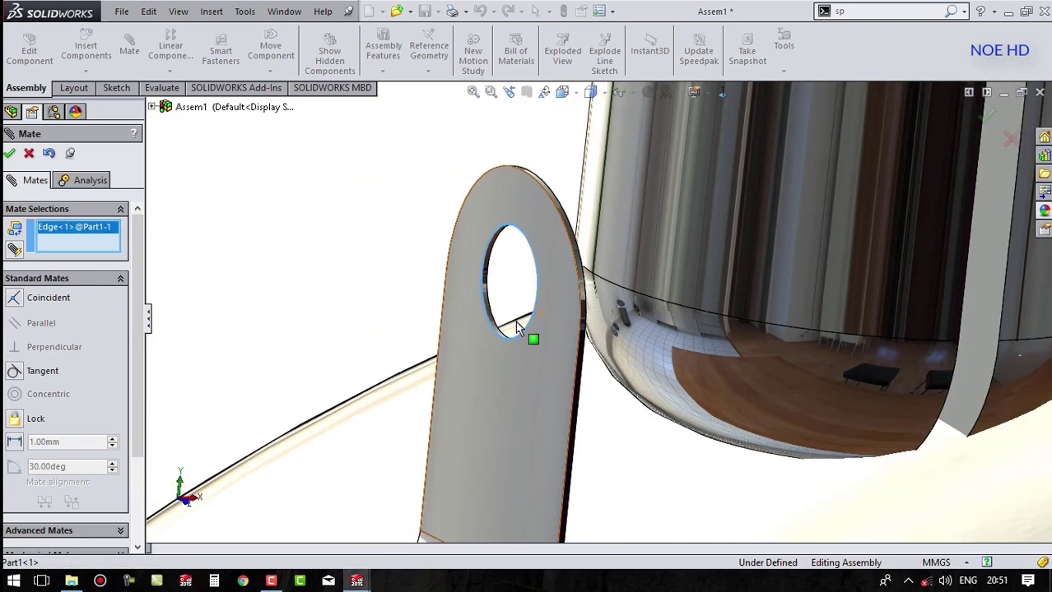
middle_click_drag(670, 345, 658, 327)
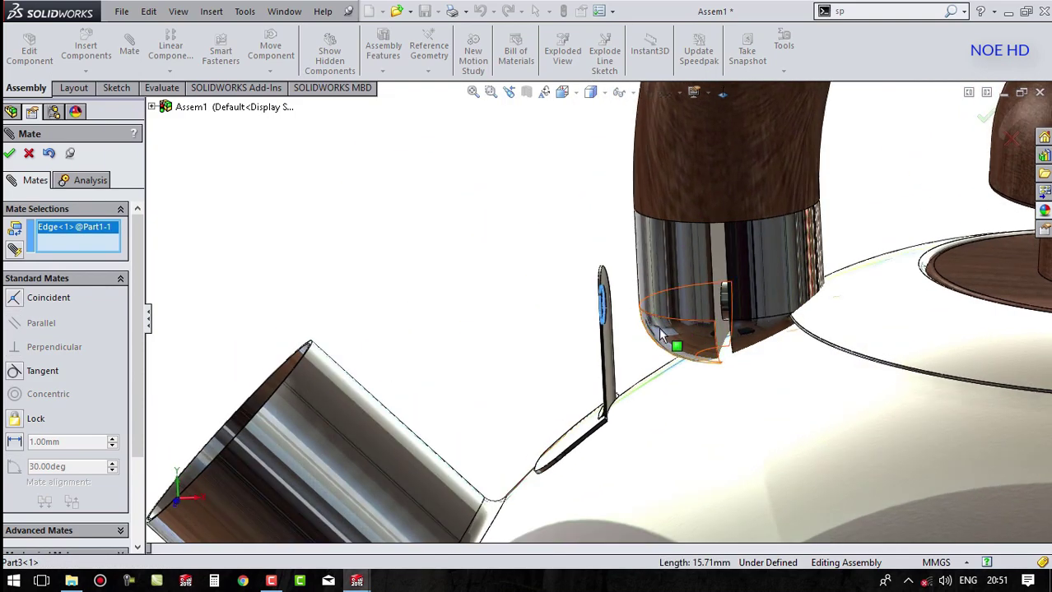
scroll(703, 310, "down", 4)
scroll(703, 309, "down", 6)
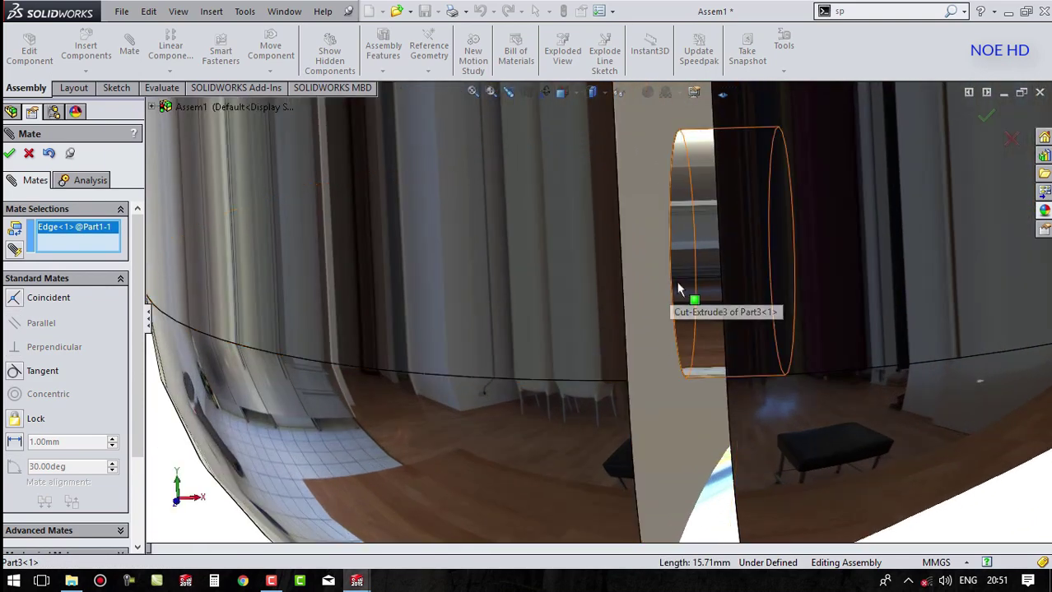
left_click(673, 304)
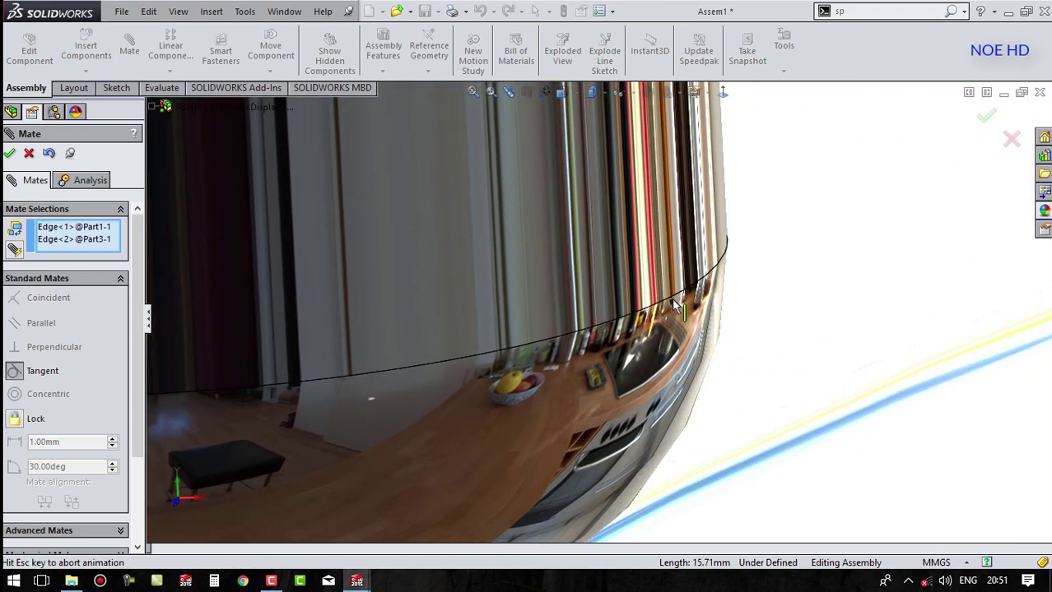
left_click(753, 265)
scroll(755, 268, "up", 3)
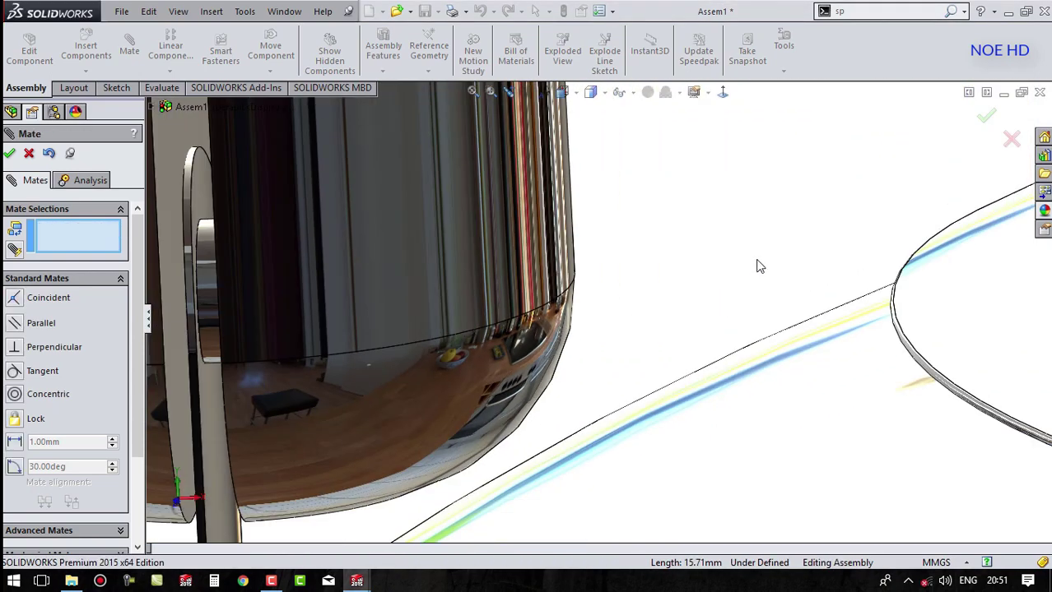
scroll(756, 268, "up", 3)
scroll(756, 267, "up", 3)
scroll(759, 265, "up", 3)
Step: Swing the handle to test its movement and check the kettle from the Right view
scroll(850, 270, "up", 2)
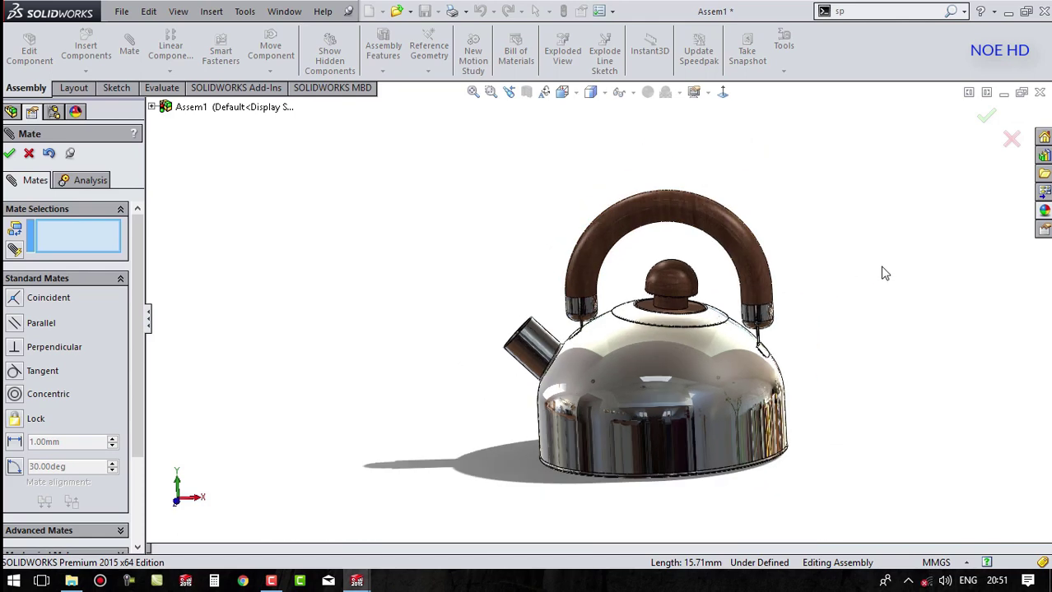
mouse_move(883, 272)
middle_mouse_down()
mouse_move(859, 276)
mouse_move(839, 324)
middle_mouse_up()
scroll(688, 301, "down", 2)
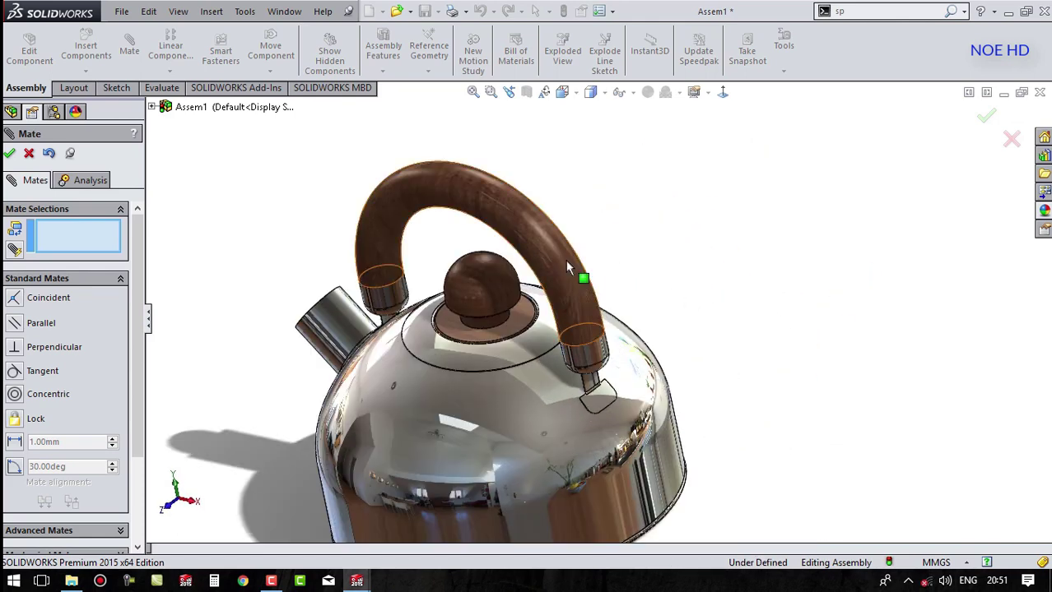
left_click_drag(568, 267, 563, 280)
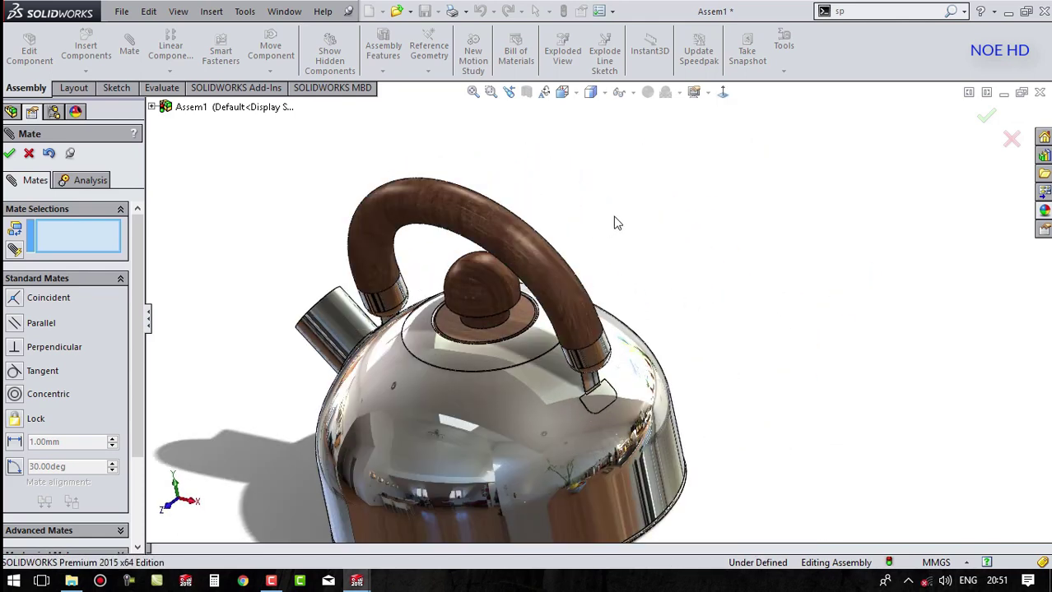
left_click(563, 92)
left_click(602, 150)
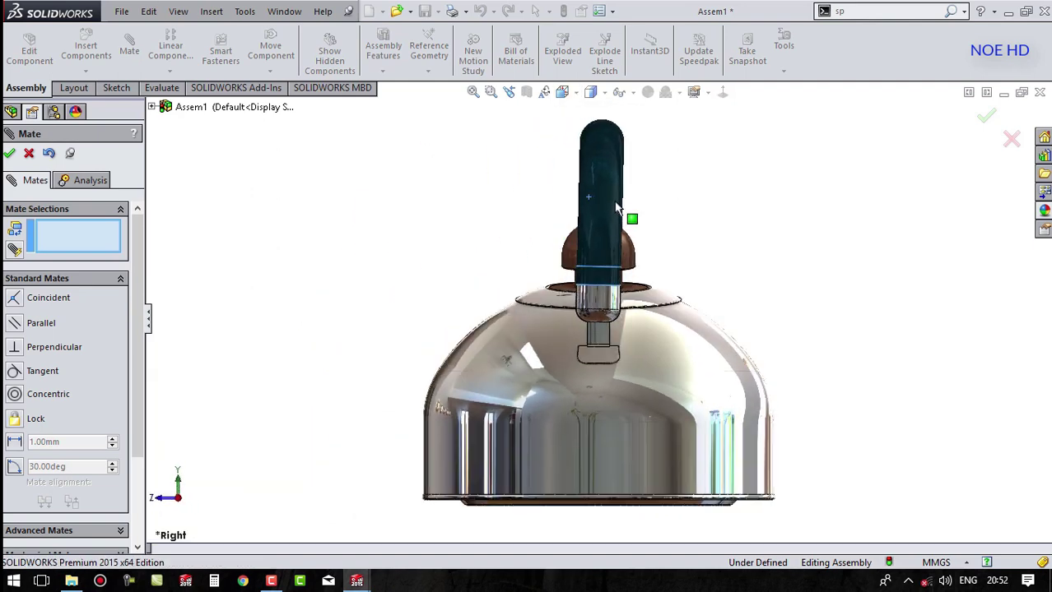
Step: Orbit back to a 3D angle and close the Mate PropertyManager
scroll(660, 272, "down", 3)
middle_click_drag(660, 272, 742, 327)
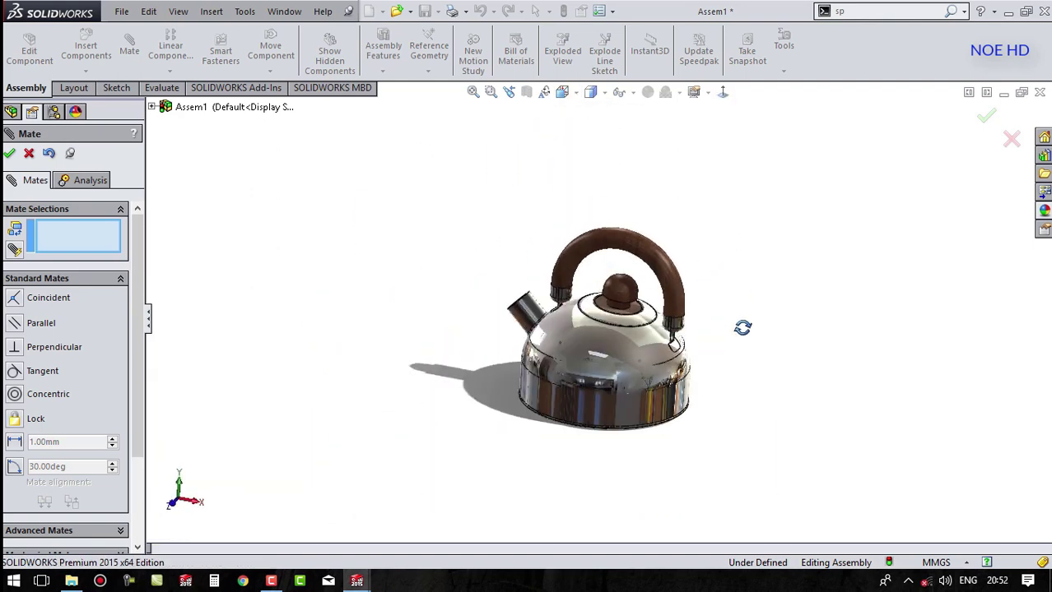
left_click(11, 157)
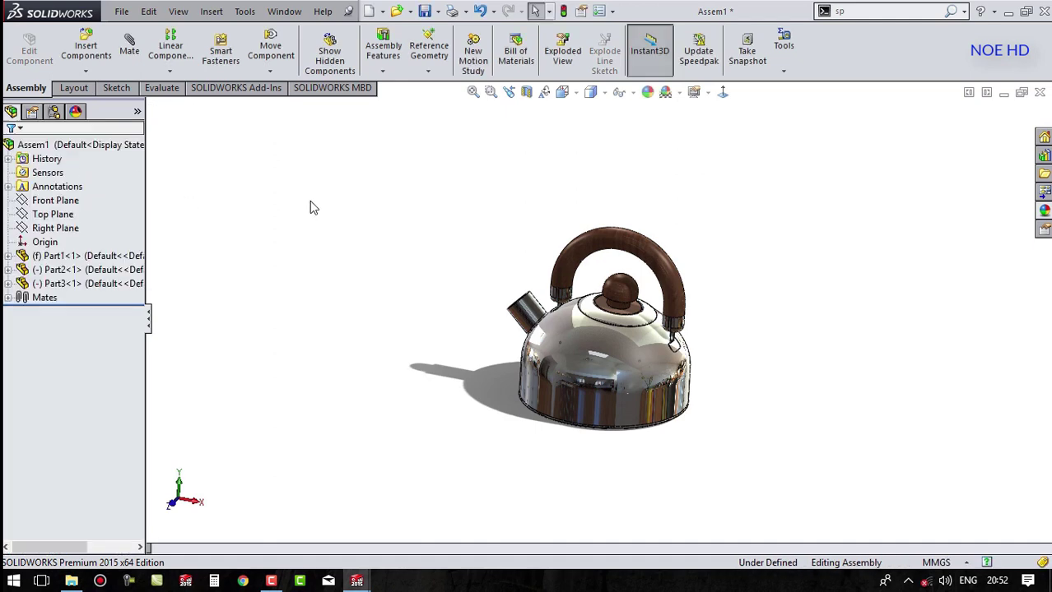
mouse_move(759, 372)
middle_mouse_down()
mouse_move(738, 377)
mouse_move(746, 291)
mouse_move(694, 336)
middle_mouse_up()
scroll(728, 376, "down", 2)
Step: Insert the Part4 hinge bracket next to the kettle spout
left_click(86, 47)
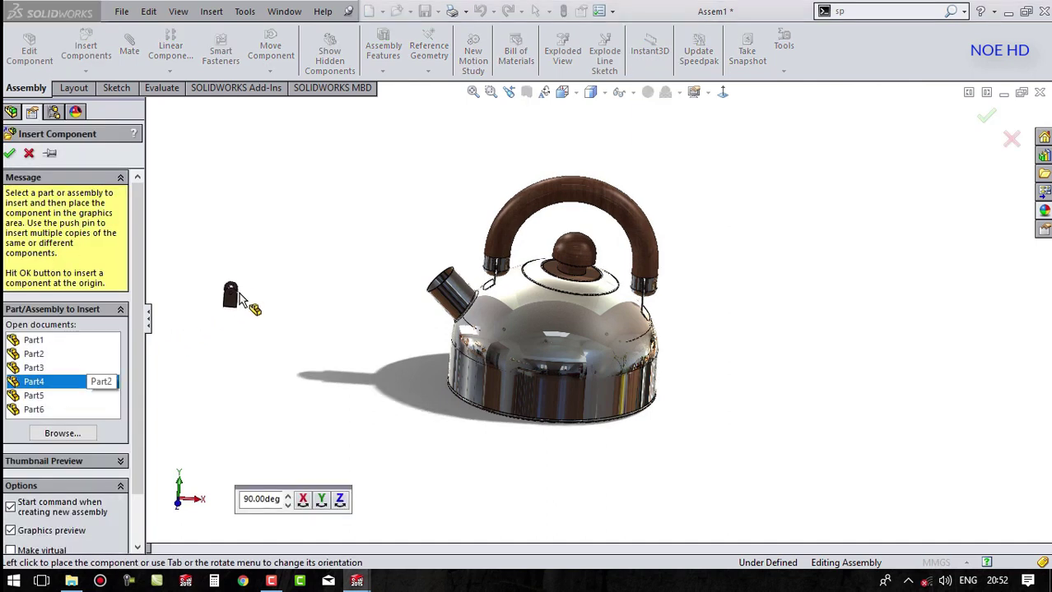
left_click(459, 246)
scroll(498, 275, "down", 2)
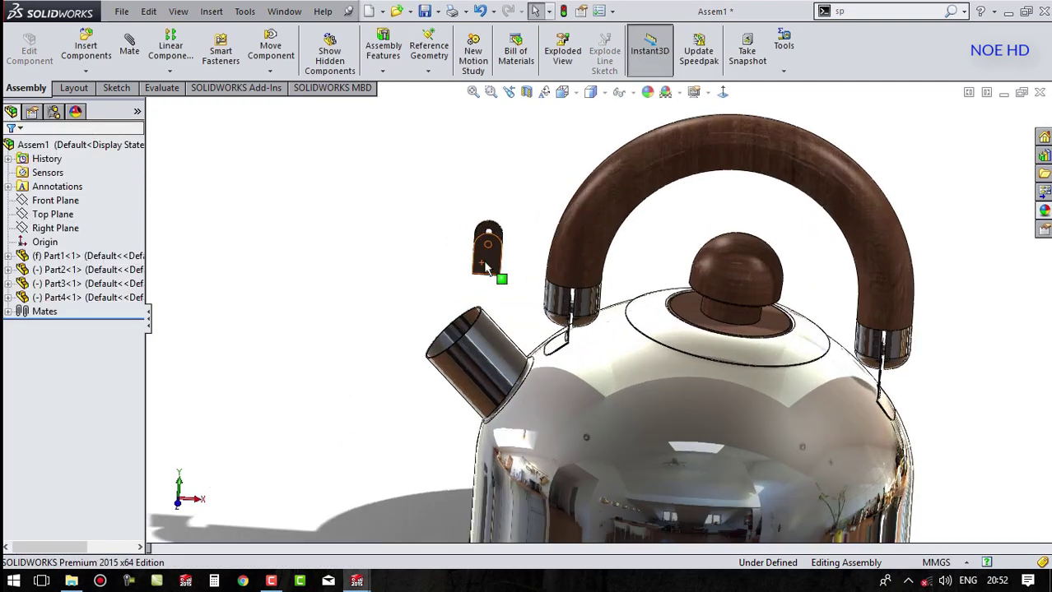
scroll(527, 287, "down", 2)
scroll(518, 305, "down", 2)
scroll(574, 351, "down", 1)
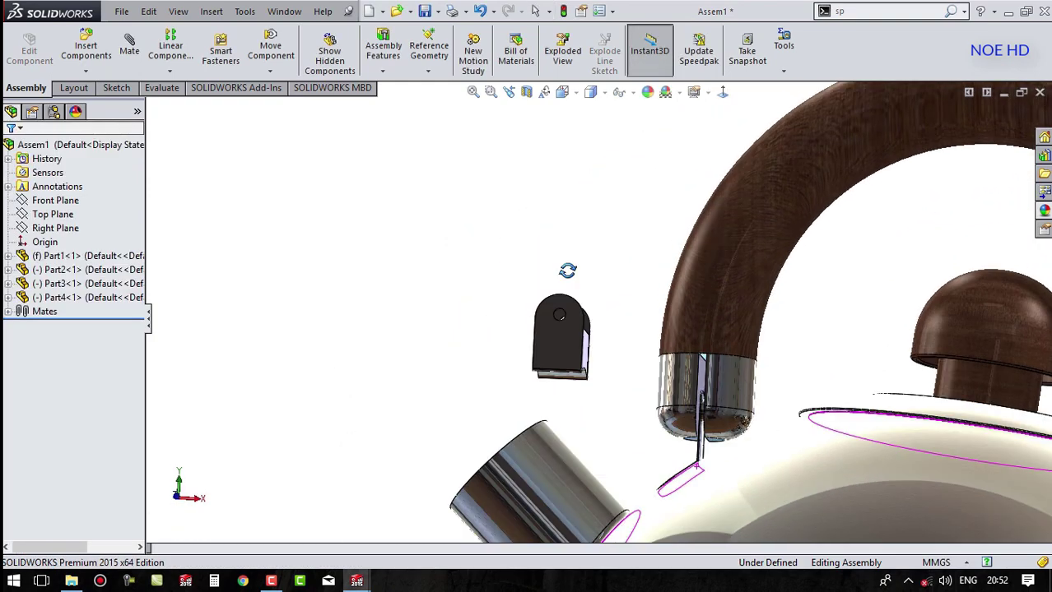
scroll(574, 379, "down", 2)
scroll(575, 389, "down", 3)
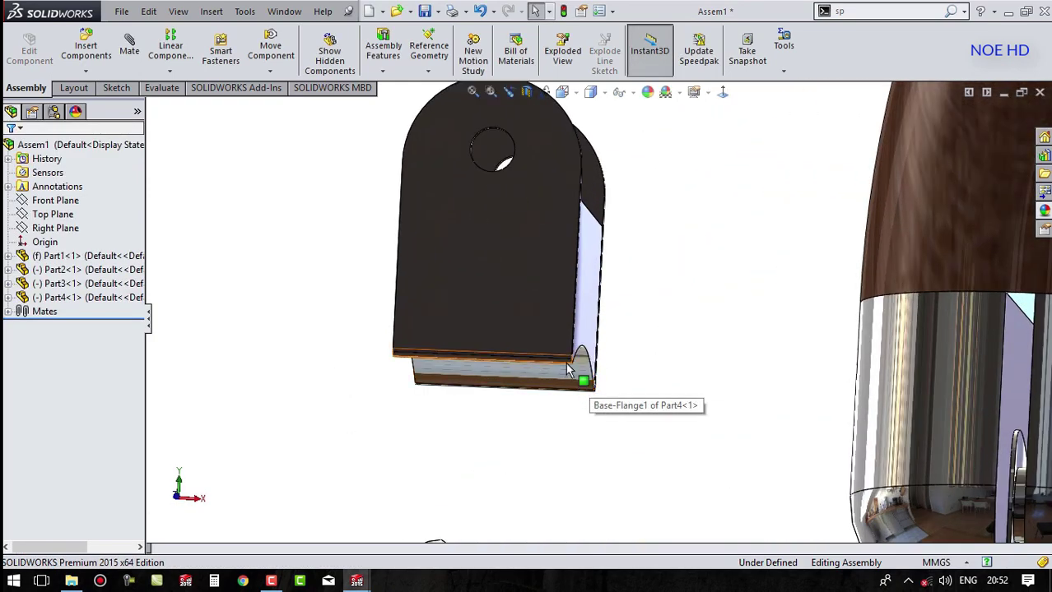
left_click(580, 380)
key("Escape")
Step: Mate the bracket's curved bottom face concentric with the spout's round face
left_click(574, 375)
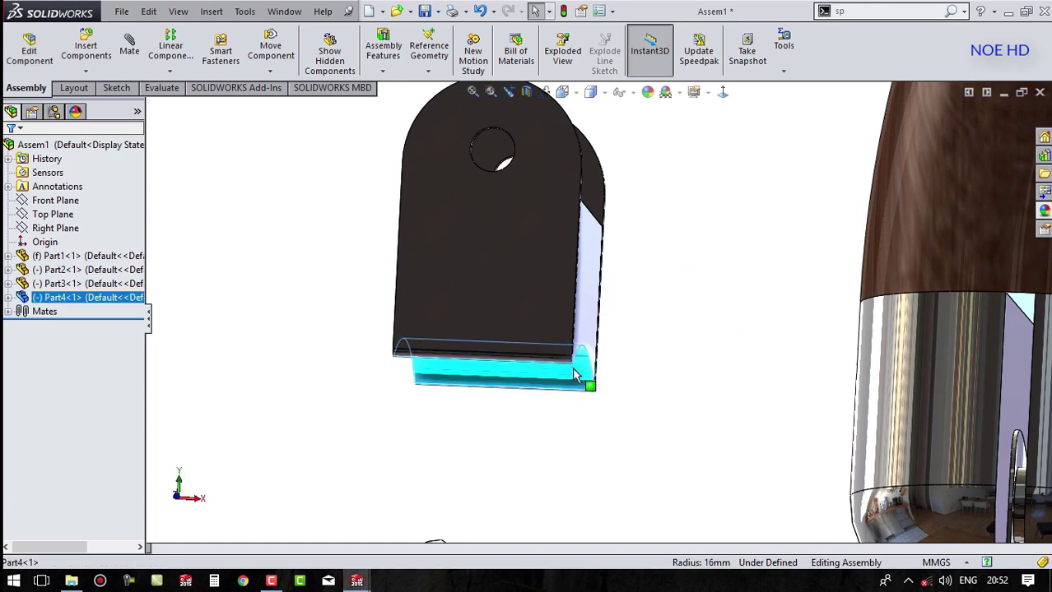
left_click(739, 284)
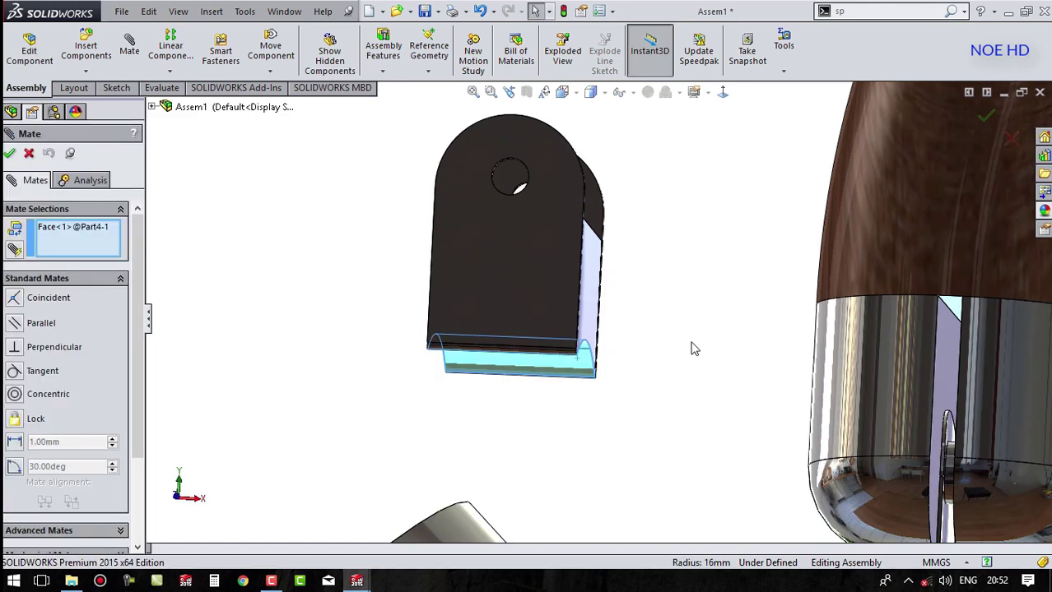
scroll(658, 362, "up", 5)
left_click(587, 417)
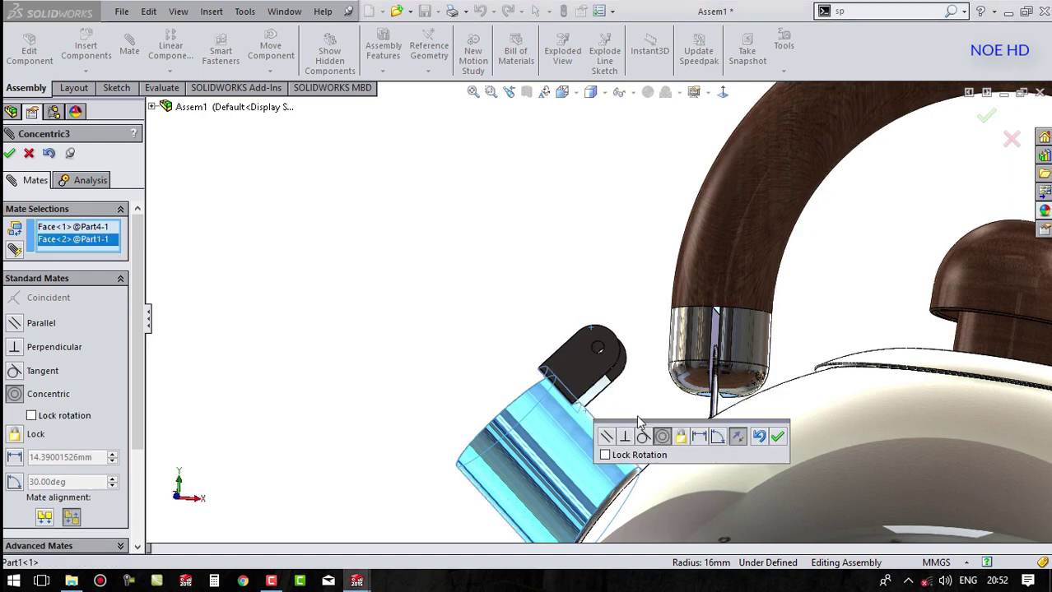
left_click(780, 442)
Step: Rotate the bracket around the spout axis and orbit to inspect the spout
scroll(683, 387, "up", 2)
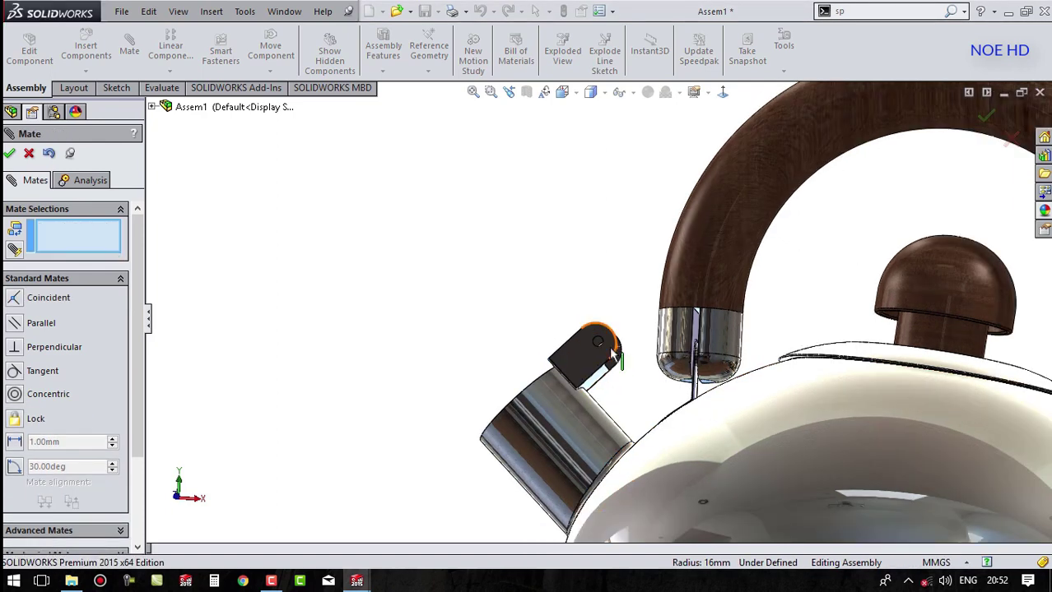
scroll(625, 362, "down", 3)
scroll(576, 337, "up", 1)
left_click_drag(563, 337, 408, 268)
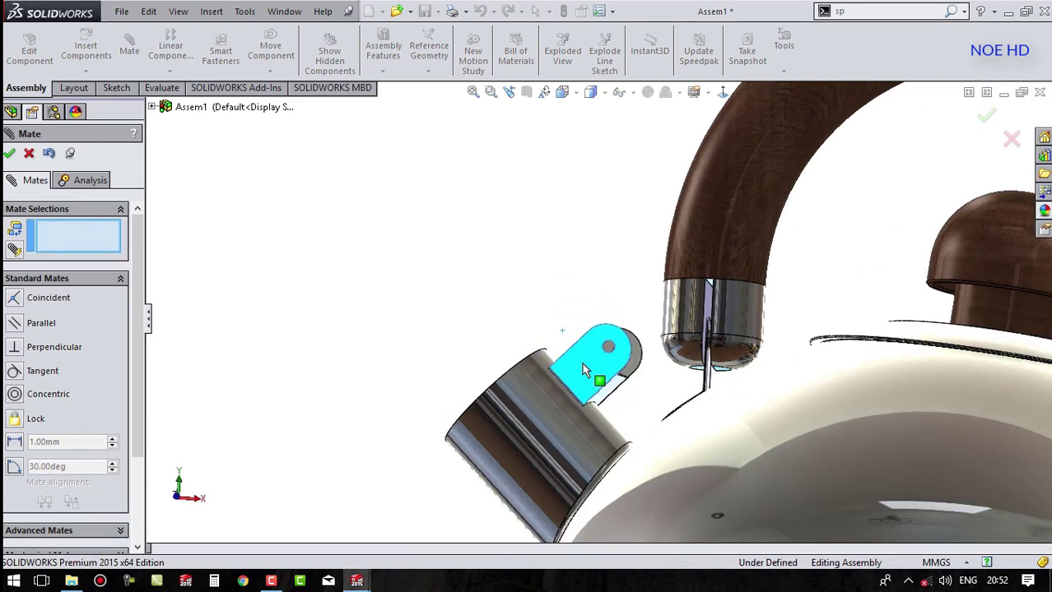
scroll(422, 273, "up", 2)
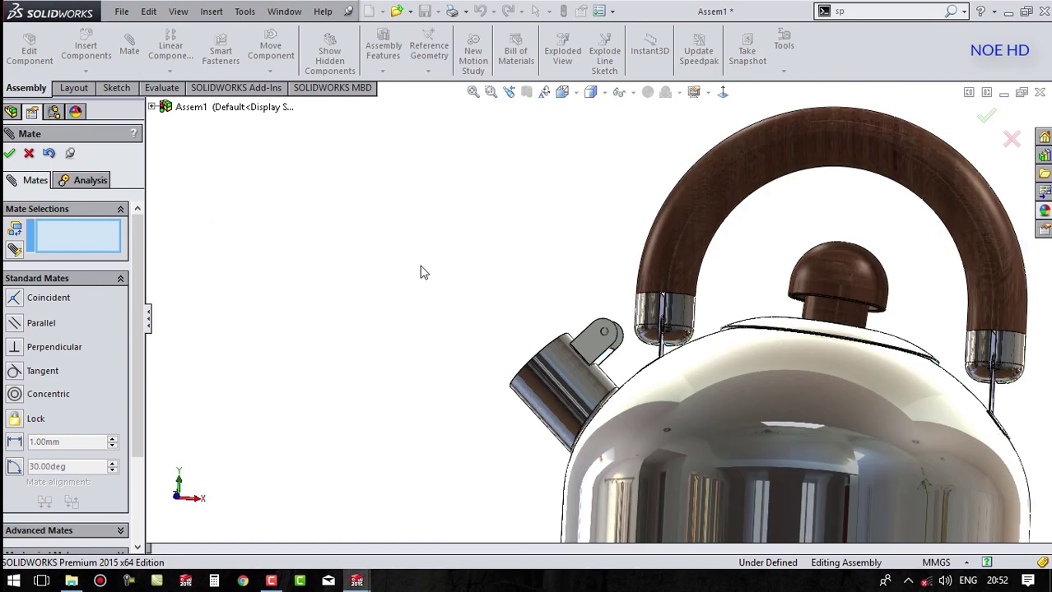
middle_click_drag(422, 272, 491, 356)
scroll(491, 357, "up", 2)
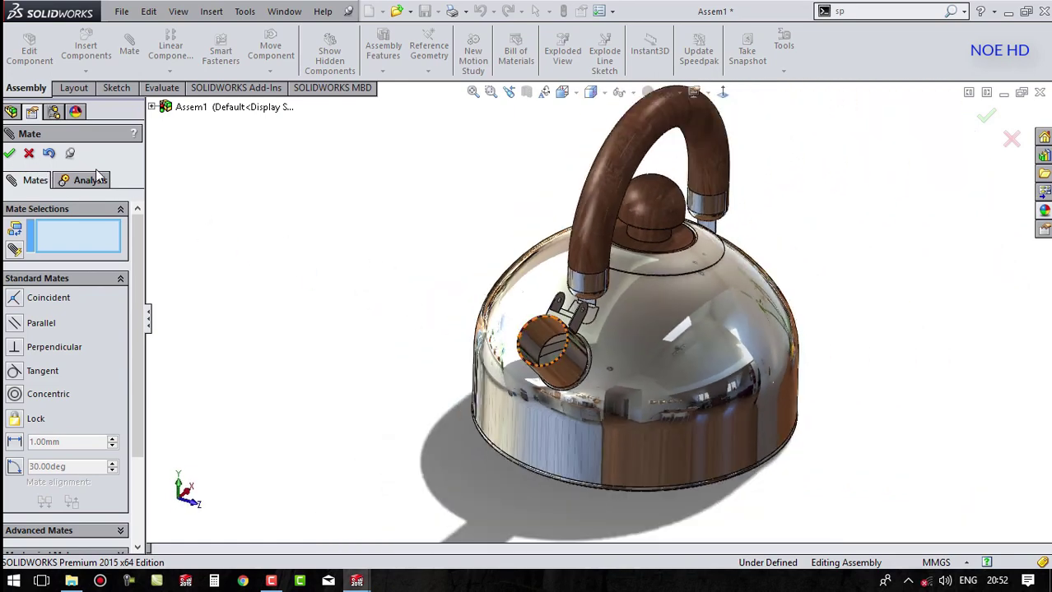
Step: Finish the previous mate and orbit the kettle, briefly selecting the assembly Front Plane
left_click(9, 154)
scroll(609, 338, "down", 2)
scroll(518, 307, "down", 2)
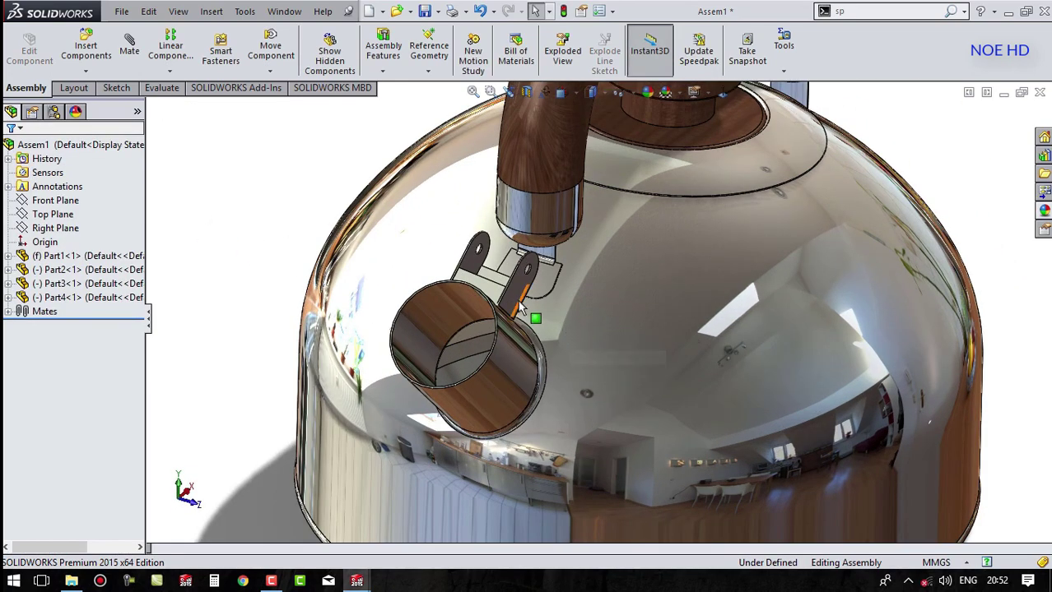
scroll(262, 235, "up", 3)
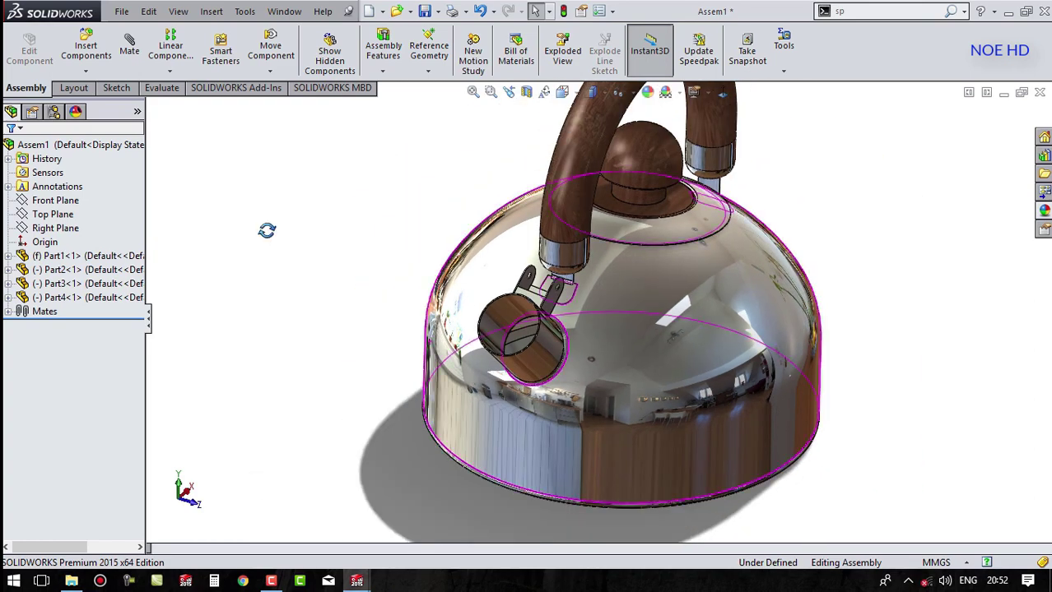
middle_click_drag(265, 230, 250, 214)
left_click(71, 204)
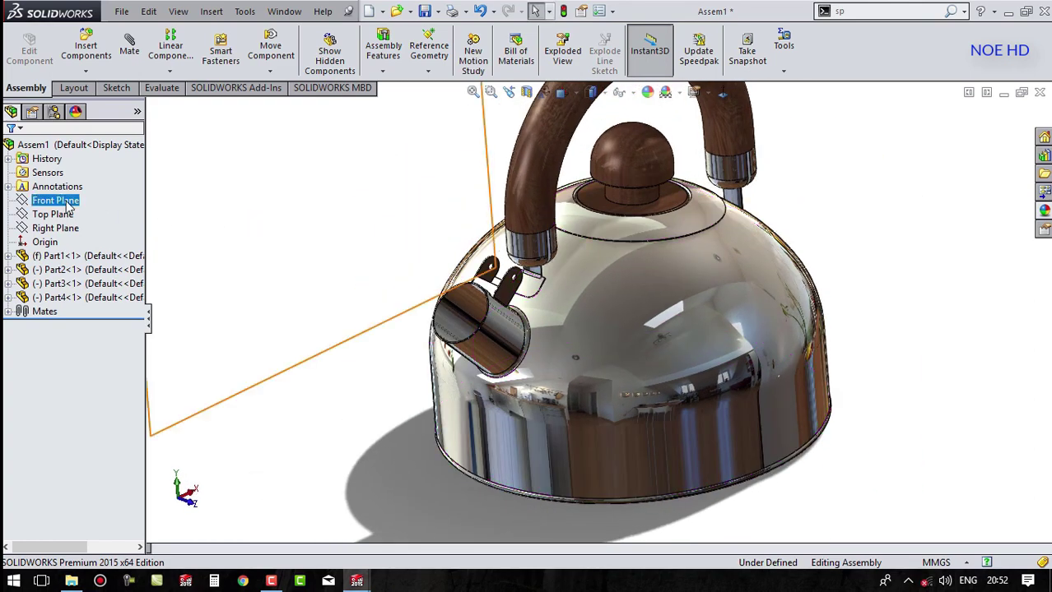
key("Escape")
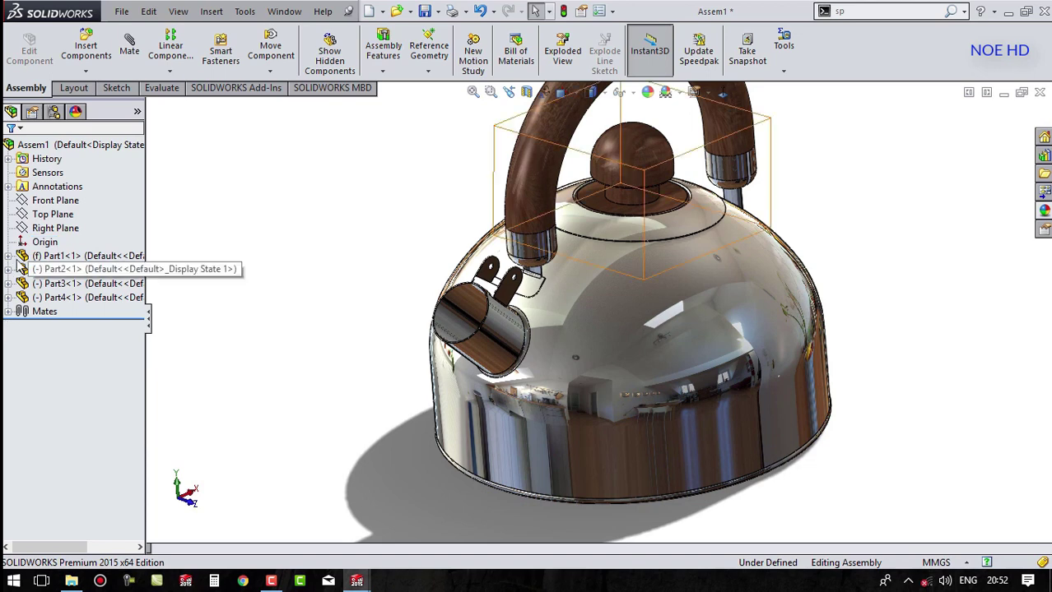
Step: Start a mate from Part1's Front Plane in the expanded feature tree
left_click(8, 257)
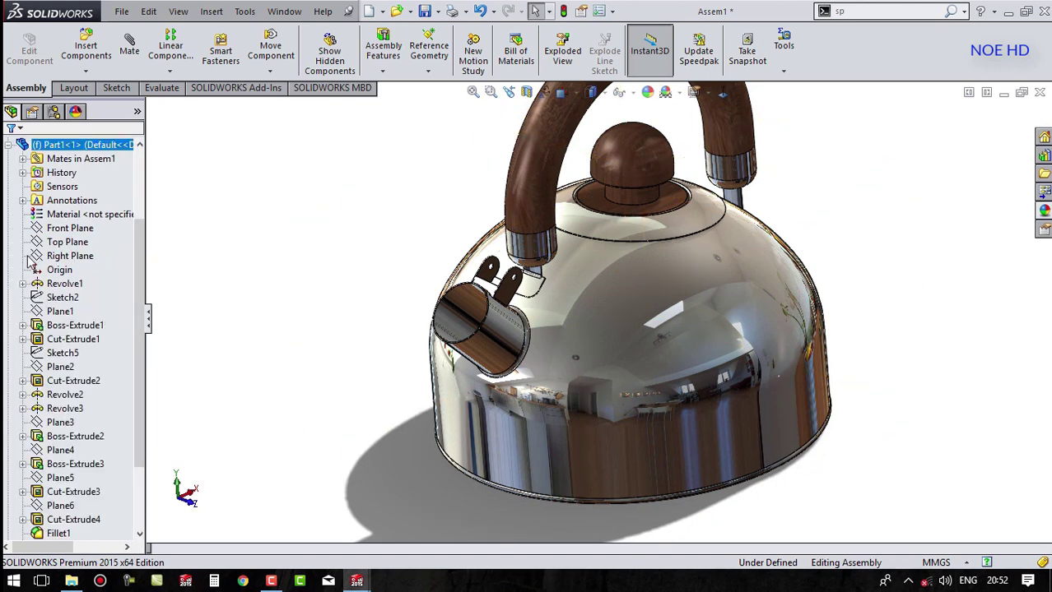
left_click(72, 232)
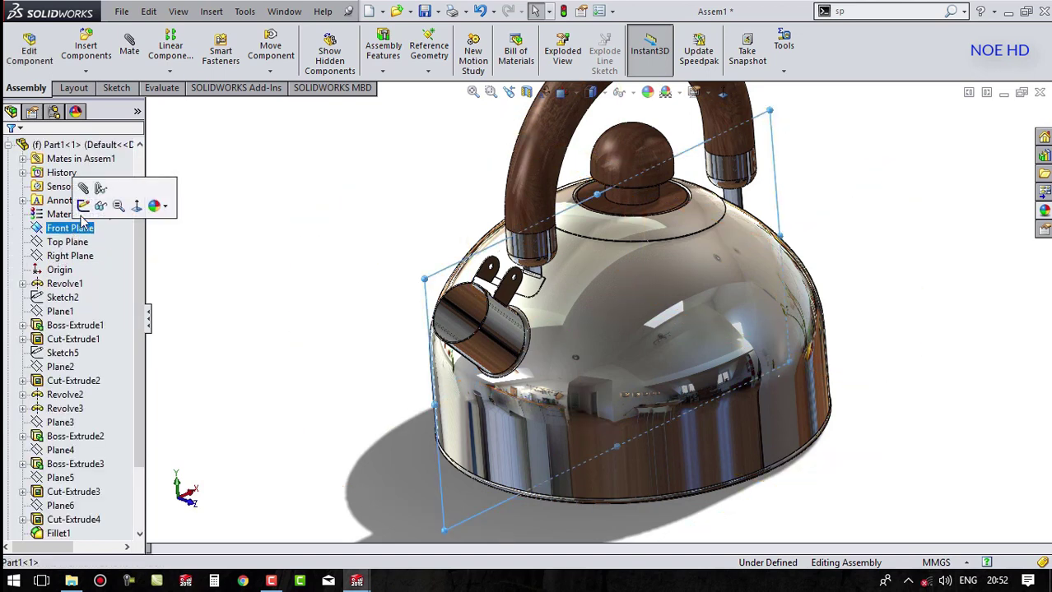
left_click(88, 190)
scroll(329, 252, "up", 3)
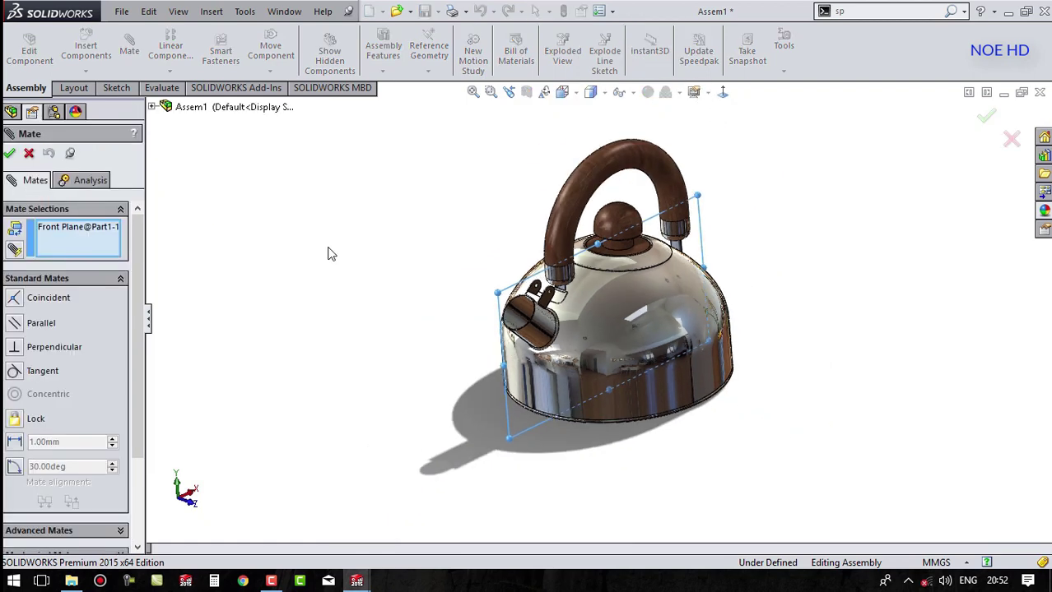
mouse_move(329, 252)
middle_mouse_down()
mouse_move(403, 279)
mouse_move(371, 303)
middle_mouse_up()
scroll(471, 249, "down", 1)
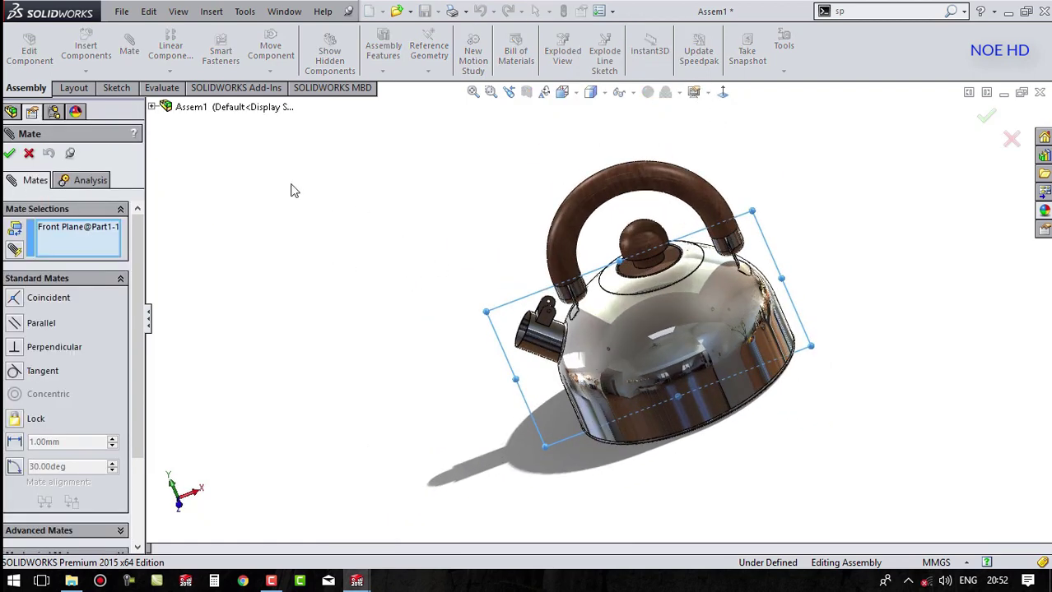
Step: Pick Part4's Front Plane from the flyout tree and accept the Coincident mate
left_click(152, 108)
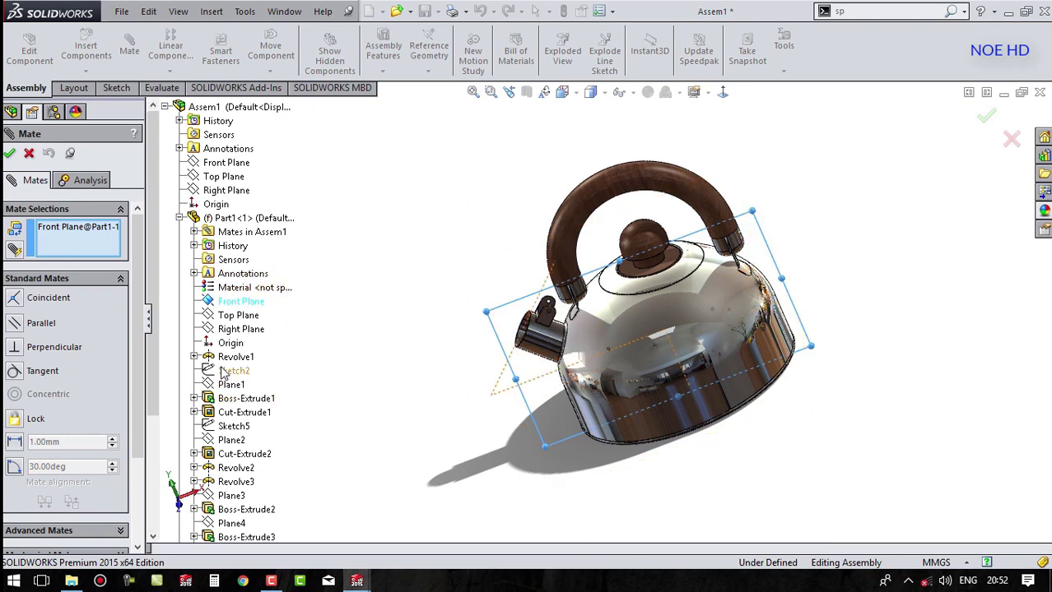
scroll(220, 375, "down", 1)
scroll(220, 375, "down", 1)
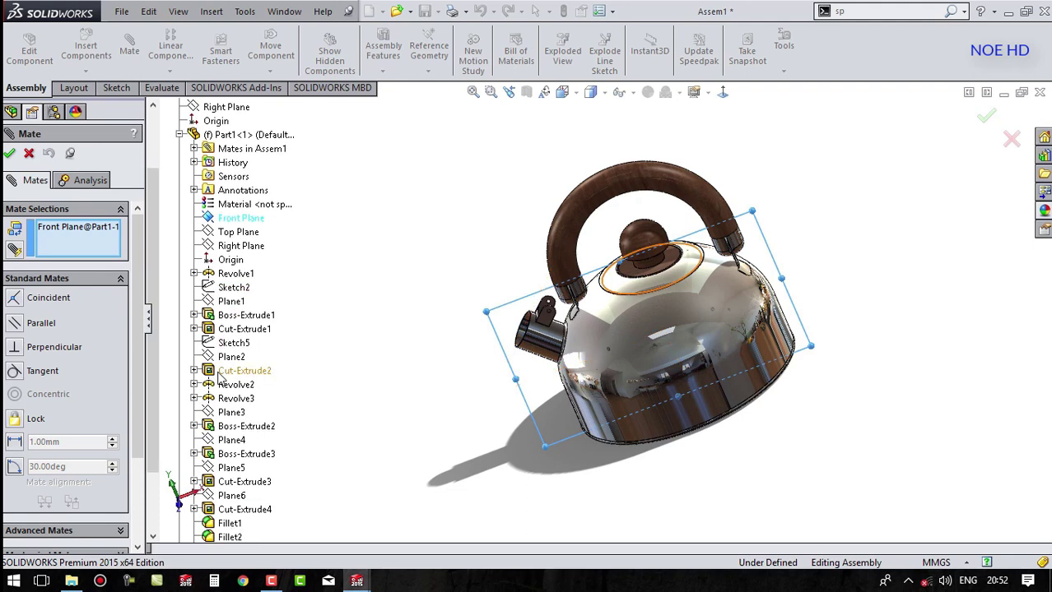
scroll(220, 428, "down", 2)
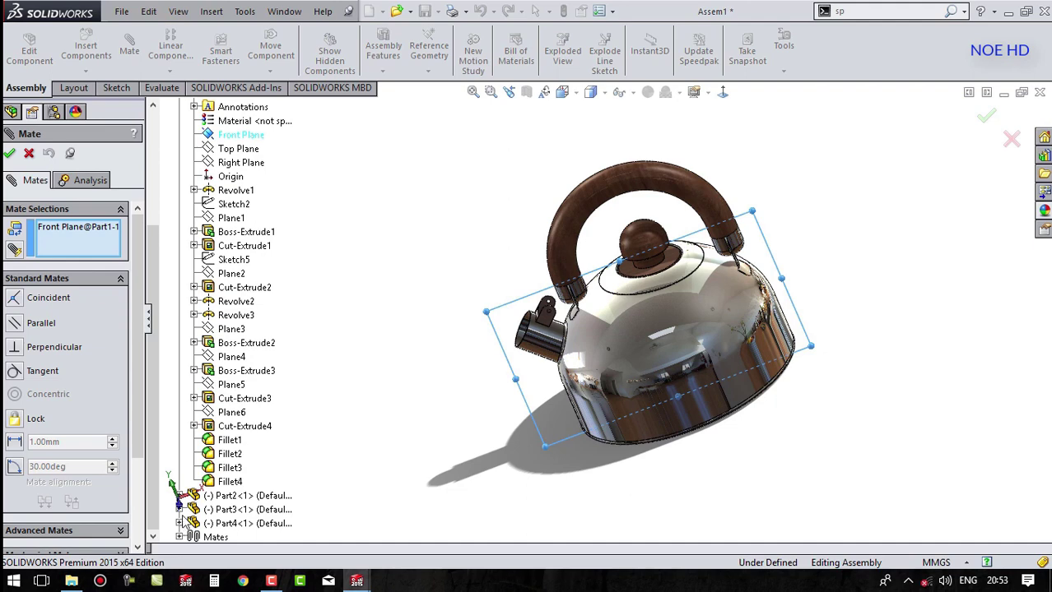
left_click(179, 524)
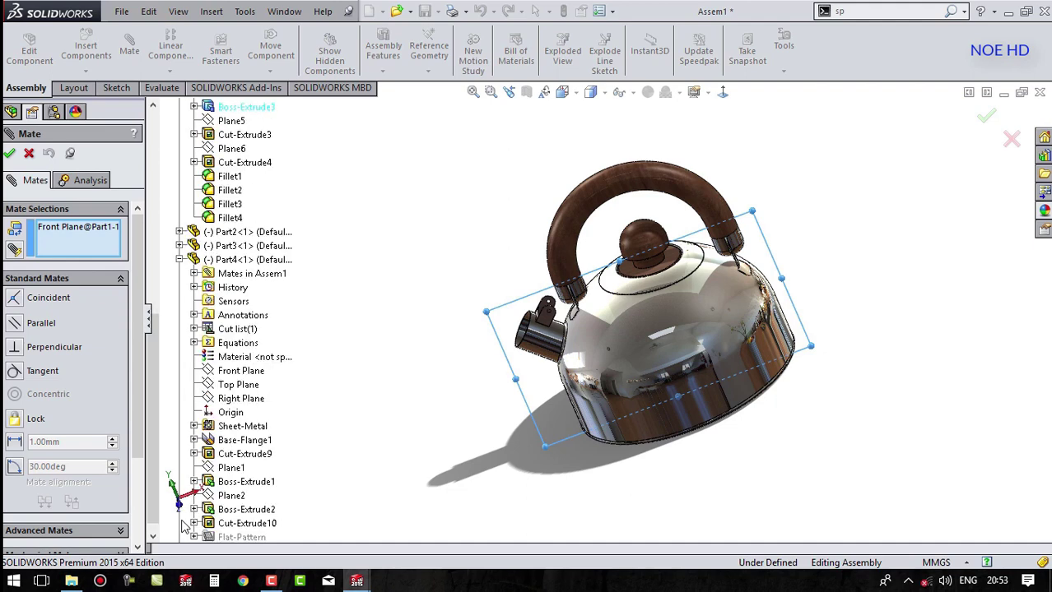
left_click(247, 375)
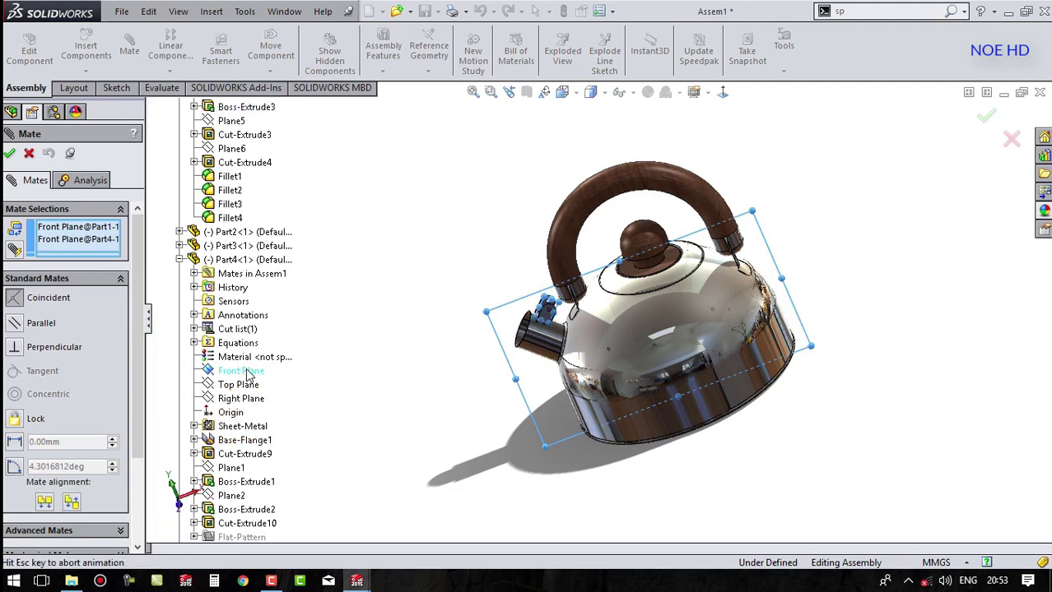
left_click(227, 397)
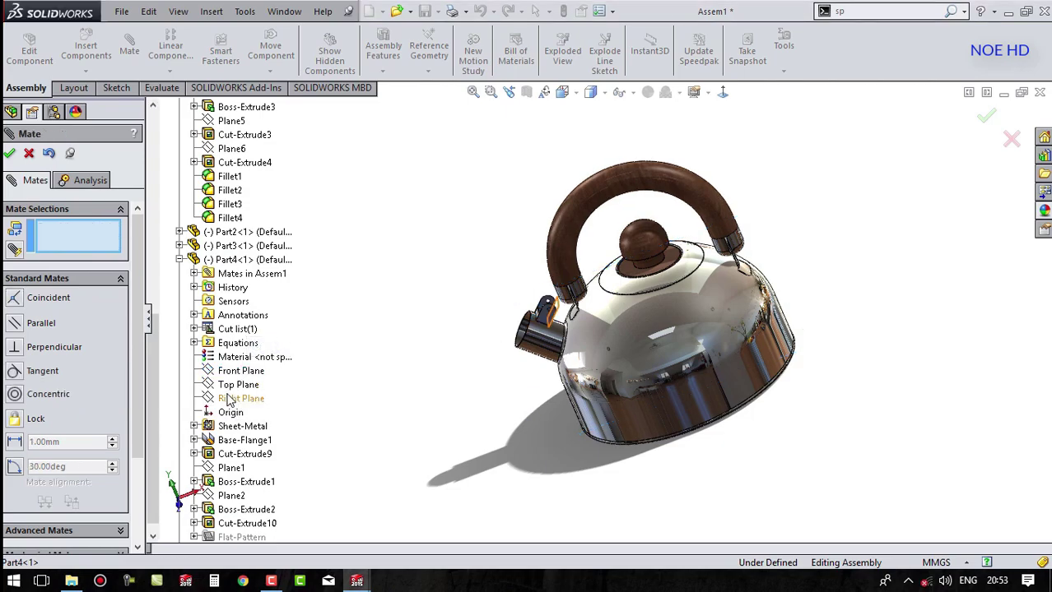
Step: Mate the bracket's curved underside face coincident to the spout cylinder edge
scroll(545, 328, "down", 5)
scroll(576, 337, "down", 3)
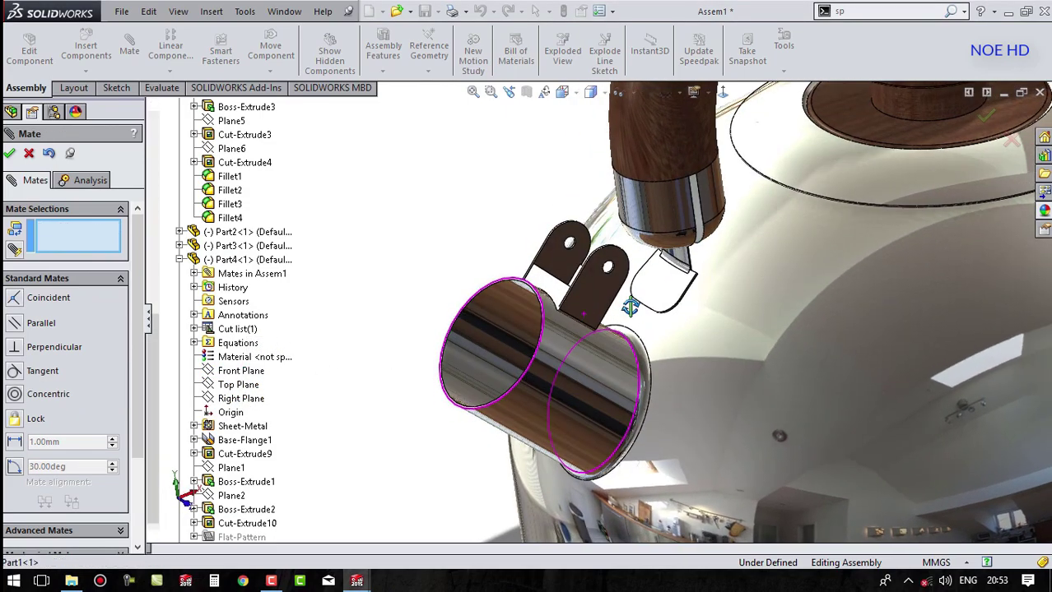
scroll(645, 355, "down", 3)
scroll(626, 347, "down", 3)
scroll(576, 328, "down", 3)
scroll(535, 288, "down", 2)
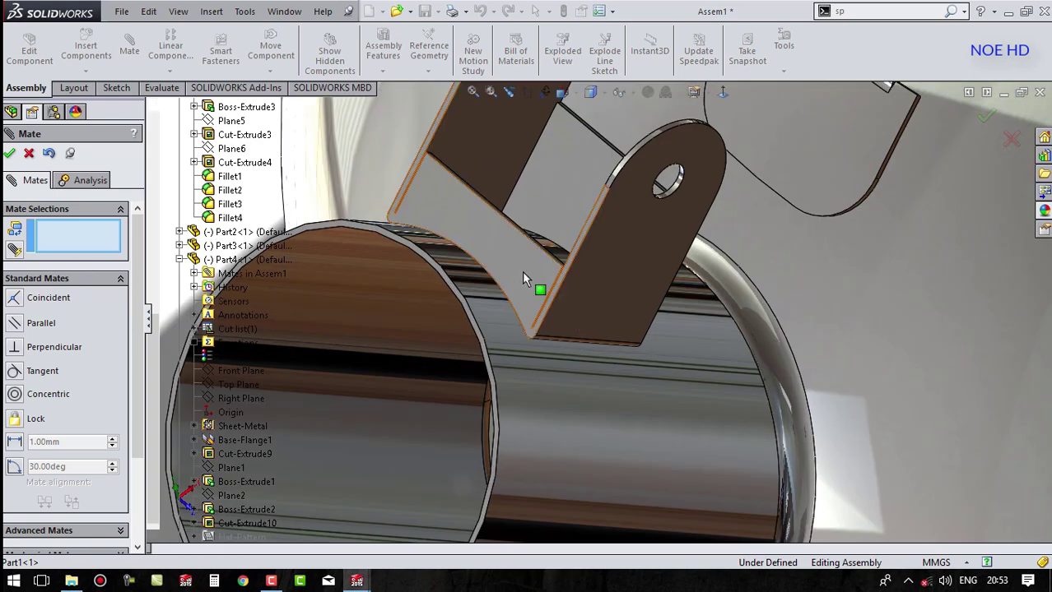
left_click(521, 270)
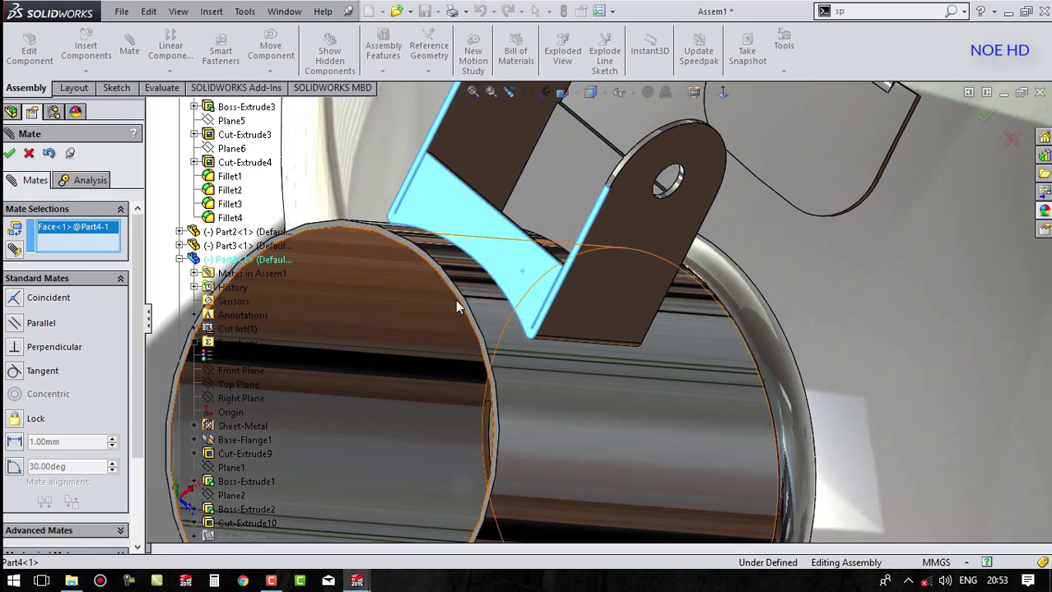
scroll(461, 300, "down", 3)
left_click(528, 294)
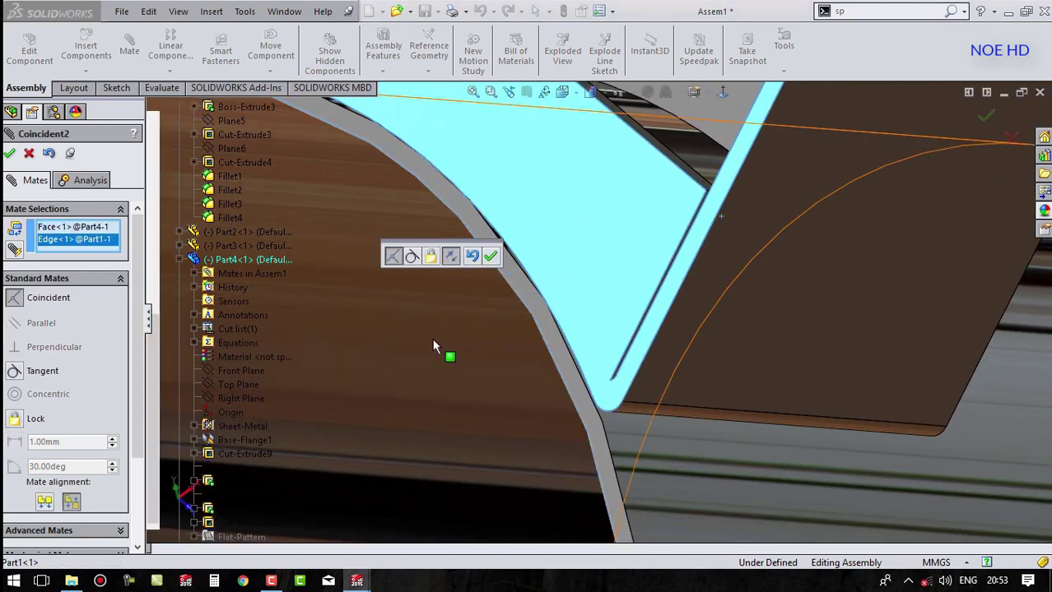
scroll(434, 345, "up", 3)
scroll(452, 340, "up", 3)
scroll(455, 334, "up", 3)
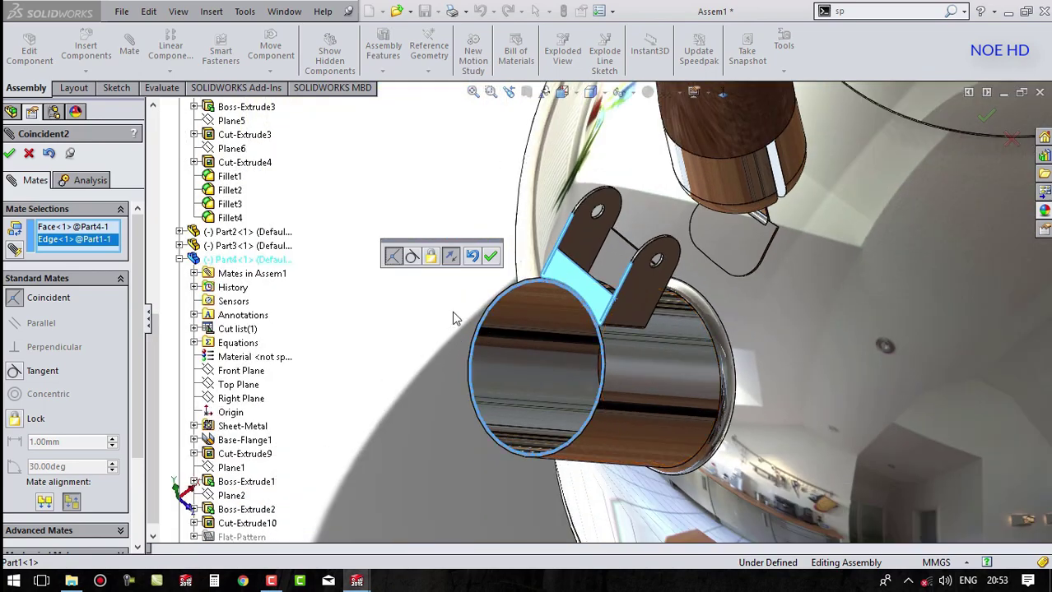
scroll(455, 318, "down", 2)
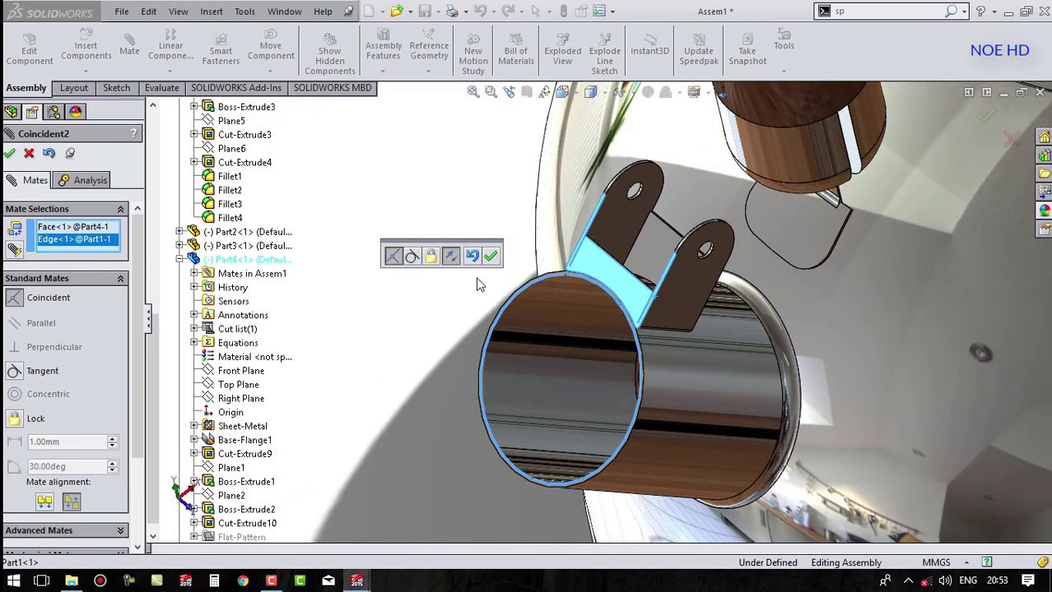
scroll(535, 276, "down", 2)
scroll(547, 265, "up", 3)
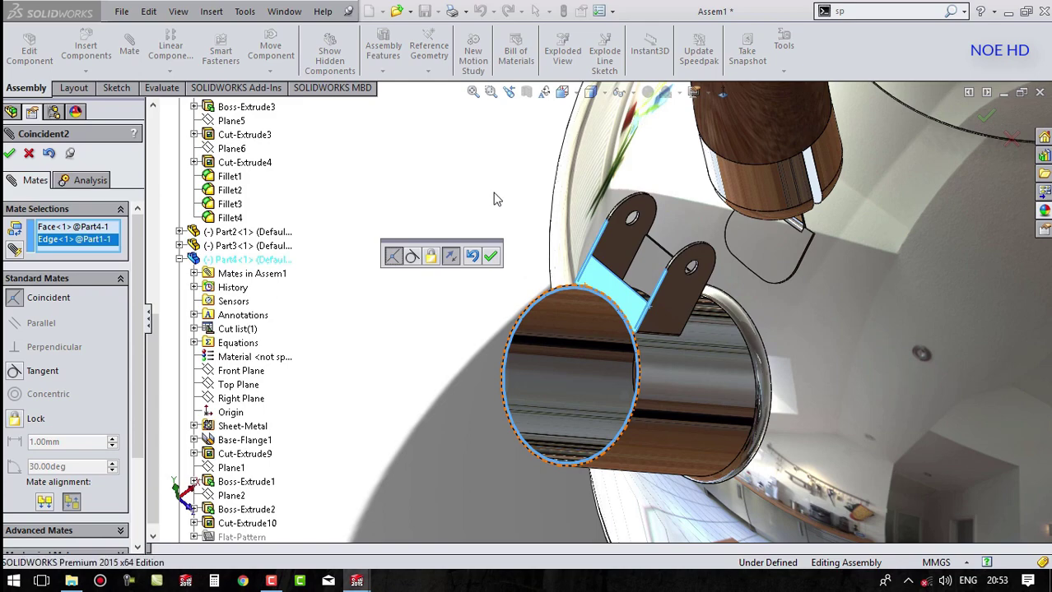
scroll(476, 261, "down", 3)
scroll(462, 264, "down", 3)
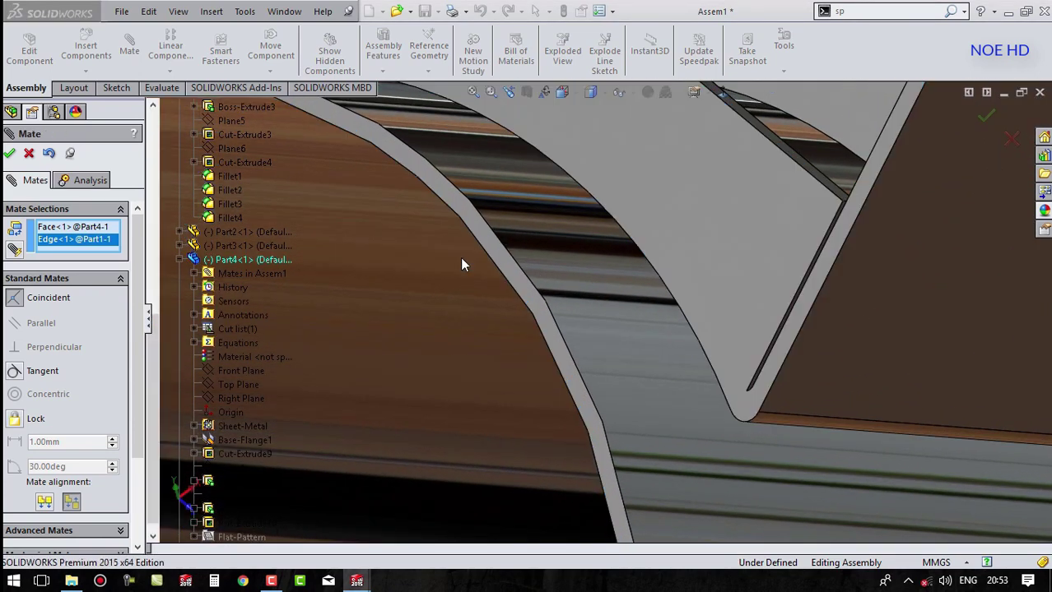
scroll(459, 257, "up", 6)
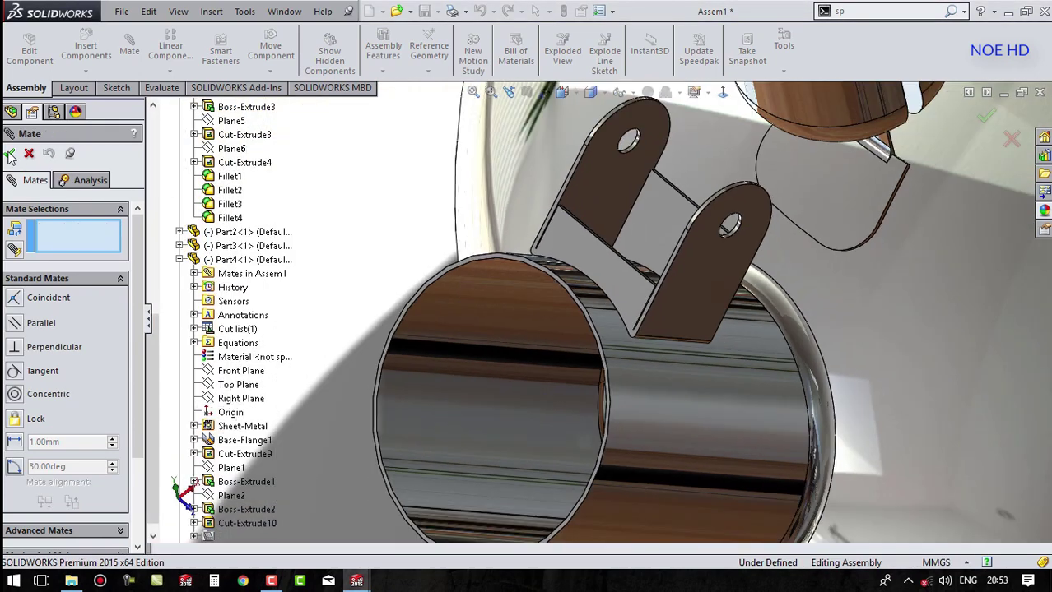
left_click(10, 156)
Step: Test the bracket's movement, then hold its face 5.30mm from the spout cylinder face with a Distance mate
scroll(606, 283, "up", 3)
left_click_drag(644, 292, 633, 292)
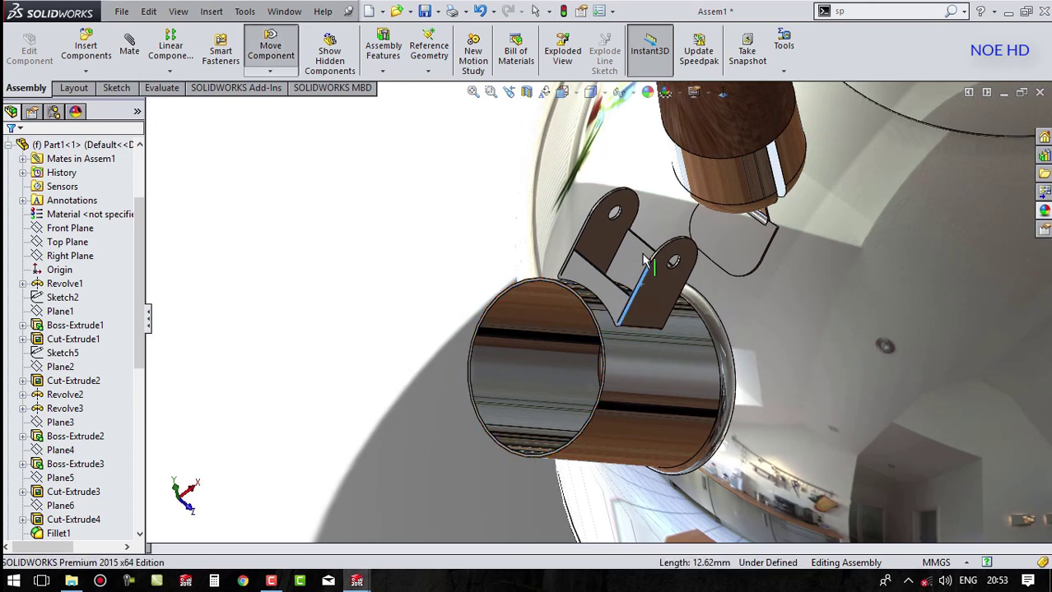
scroll(567, 290, "down", 3)
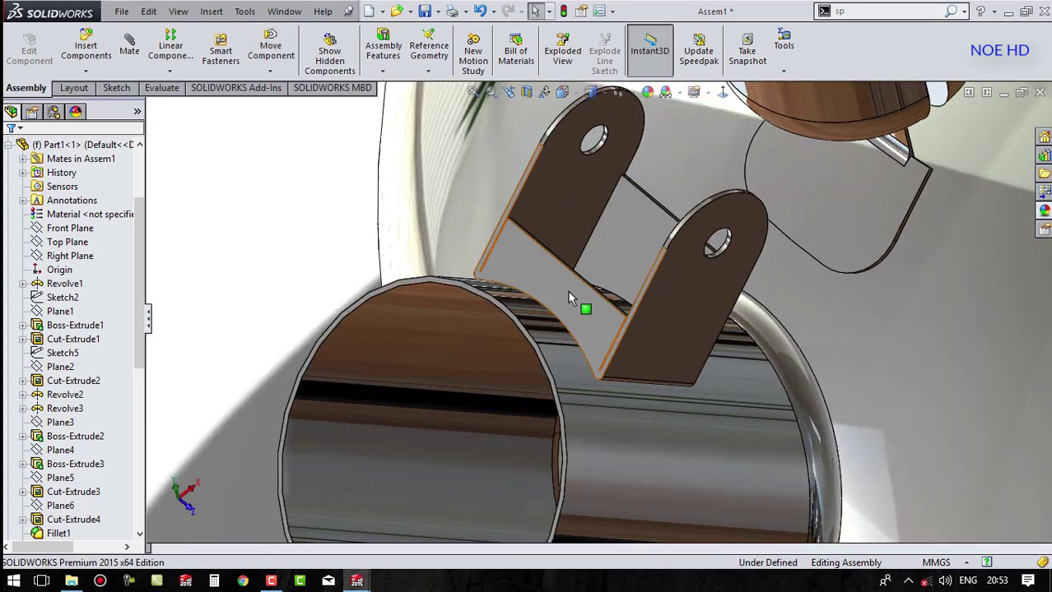
left_click(562, 290)
left_click(729, 206)
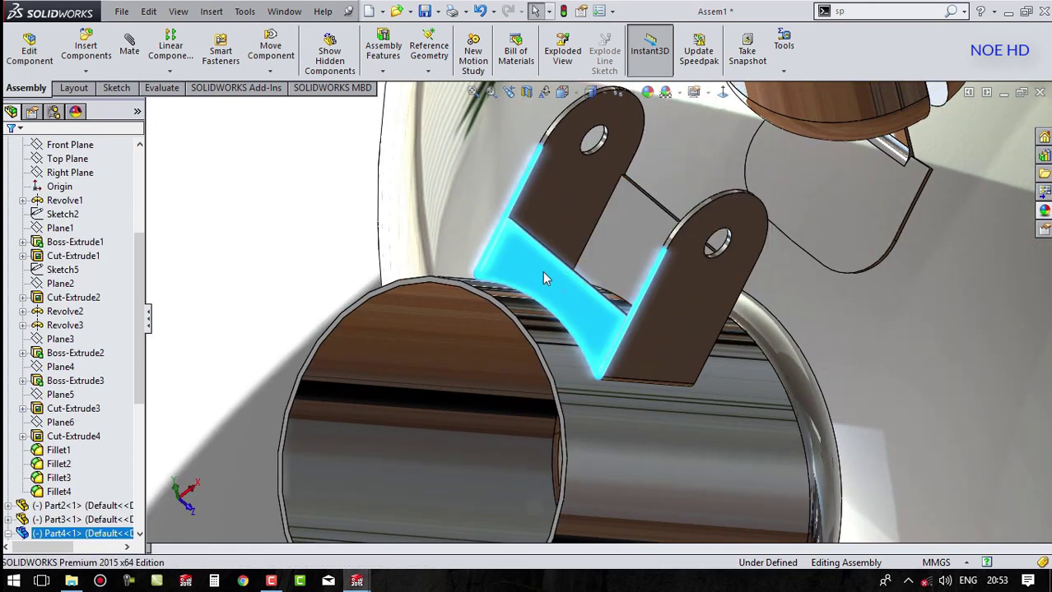
scroll(378, 298, "down", 3)
left_click(372, 308)
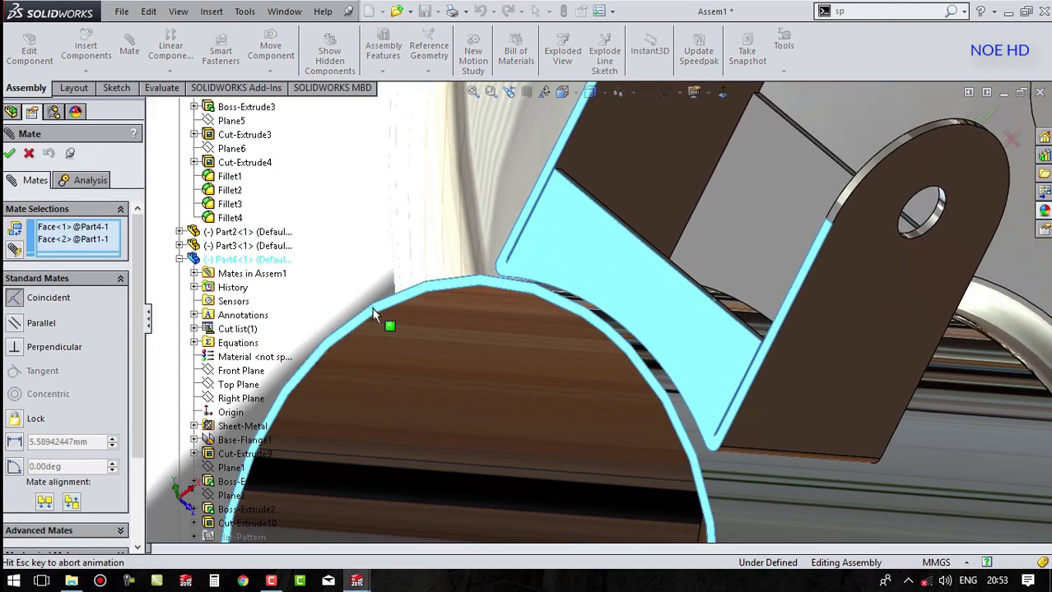
left_click(274, 290)
type("5.")
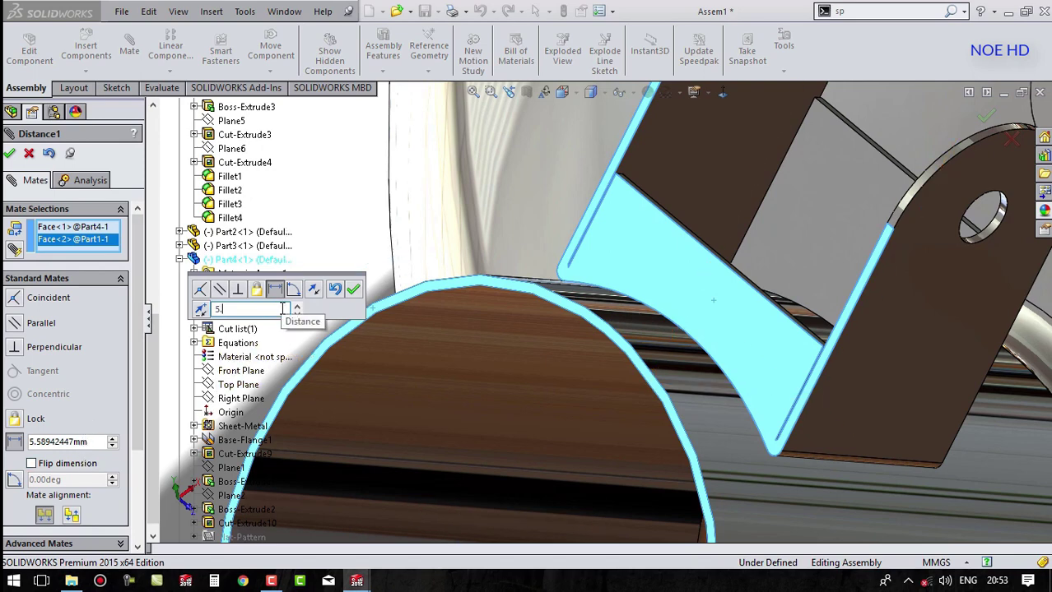
type("3")
key("Return")
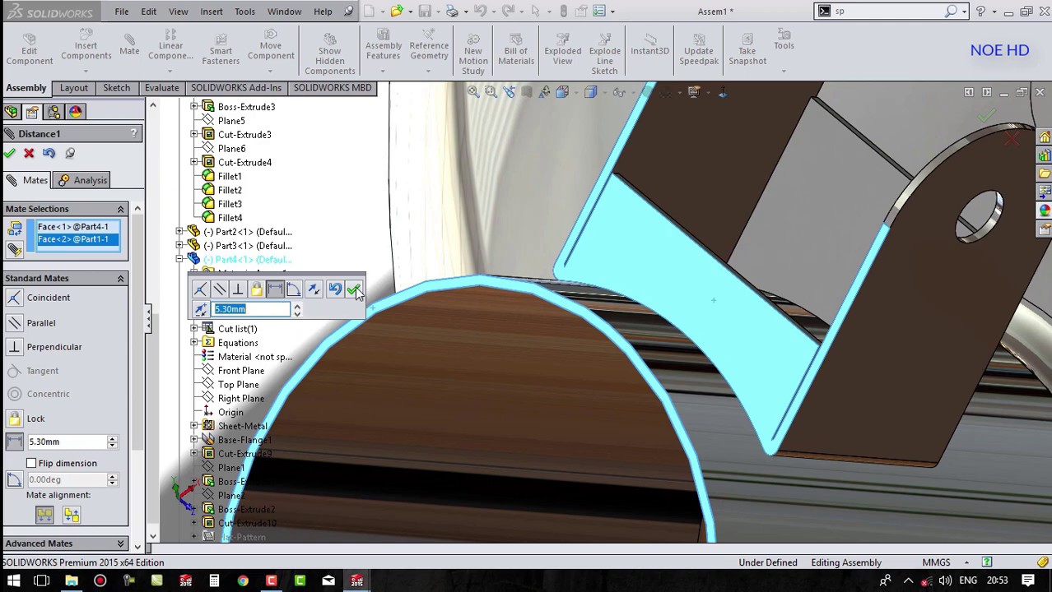
left_click(355, 290)
Step: Orbit out to view the whole kettle and close the mate session
scroll(362, 275, "up", 3)
mouse_move(384, 246)
middle_mouse_down()
mouse_move(370, 235)
mouse_move(458, 199)
mouse_move(680, 329)
middle_mouse_up()
left_click(9, 154)
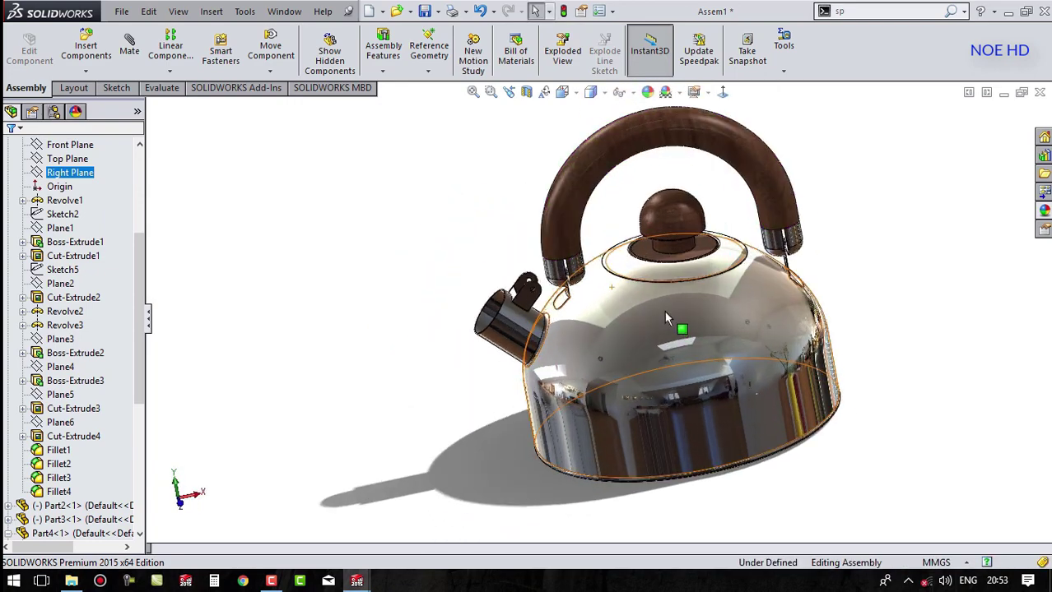
scroll(664, 263, "down", 2)
Step: Insert Part5, the hinged spout flap, into the kettle assembly
middle_click_drag(657, 293, 461, 246)
scroll(356, 208, "up", 2)
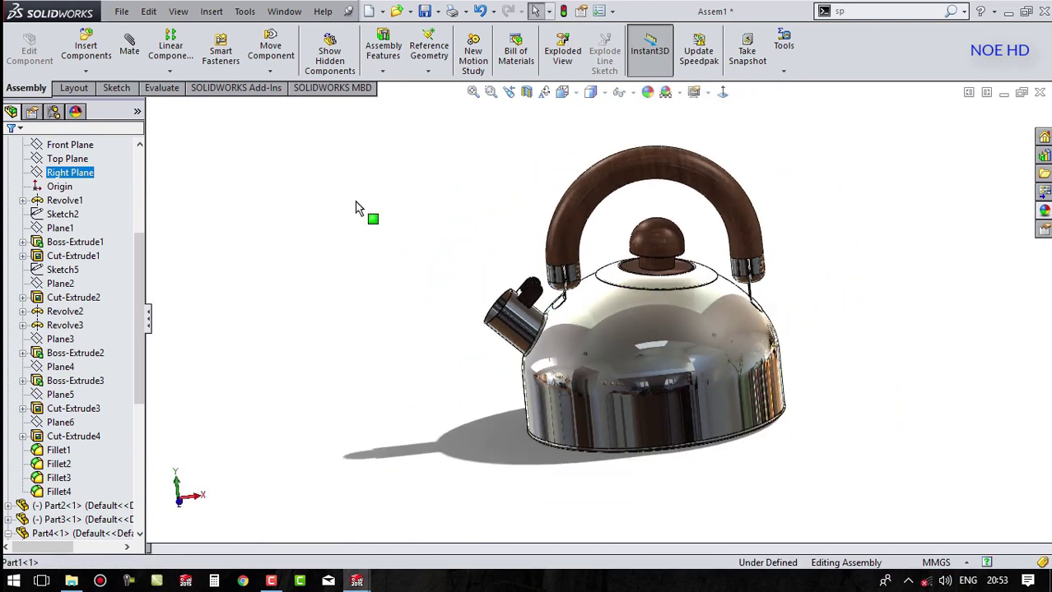
left_click(86, 47)
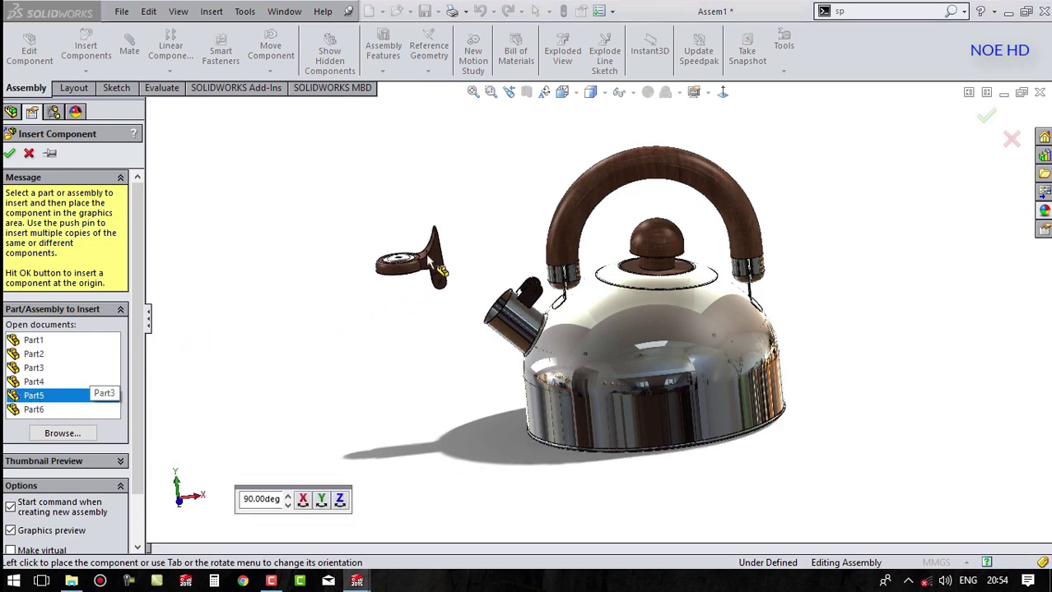
left_click(559, 276)
Step: Mate the Part5 hinge tab face coincident with the bracket tab face
scroll(568, 284, "down", 2)
scroll(576, 288, "down", 3)
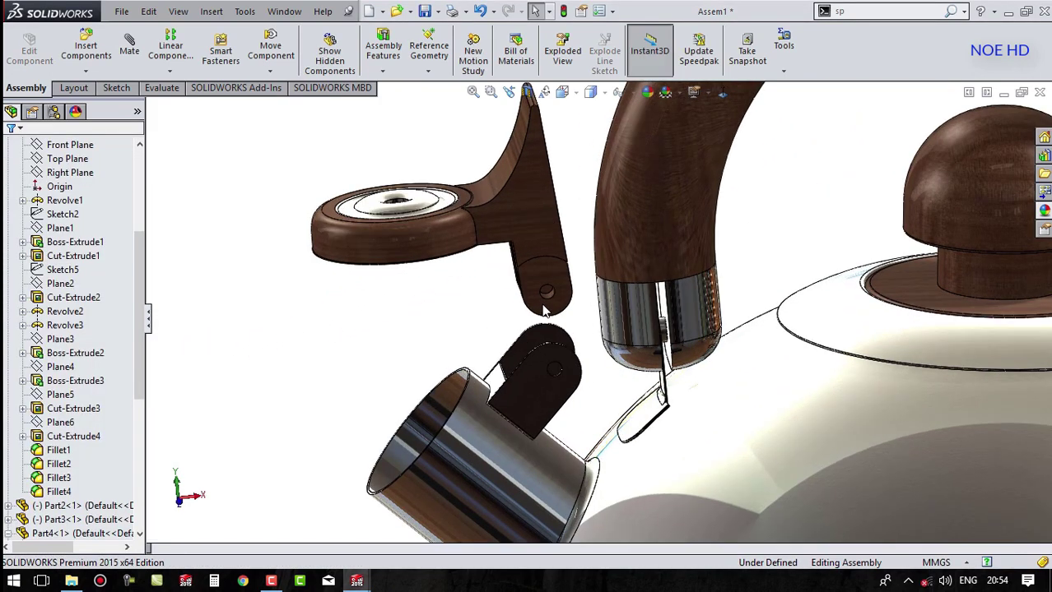
scroll(588, 296, "down", 3)
scroll(596, 302, "down", 2)
middle_click_drag(596, 303, 599, 300)
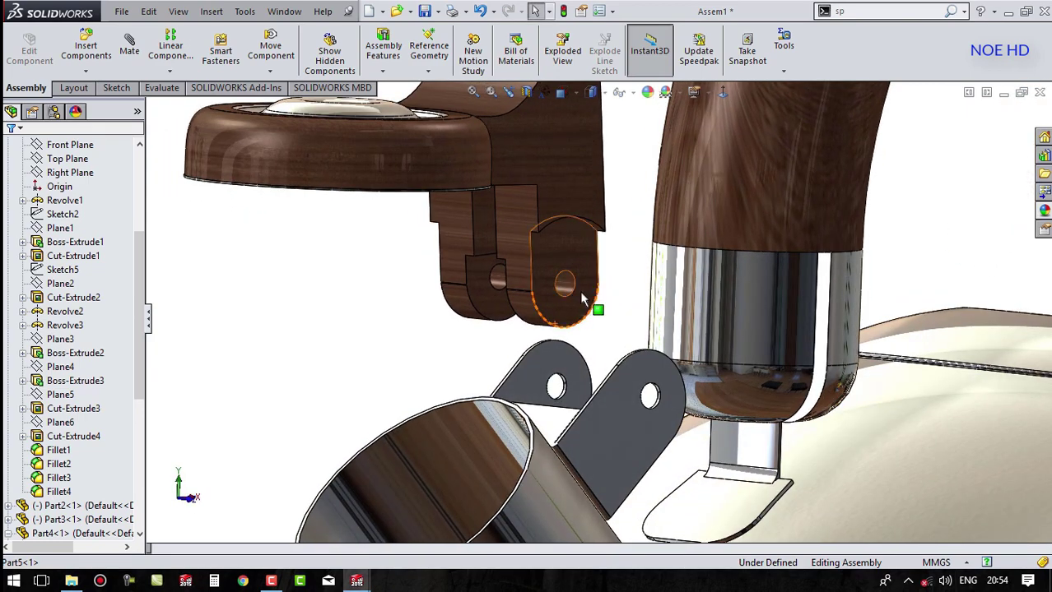
left_click(581, 298)
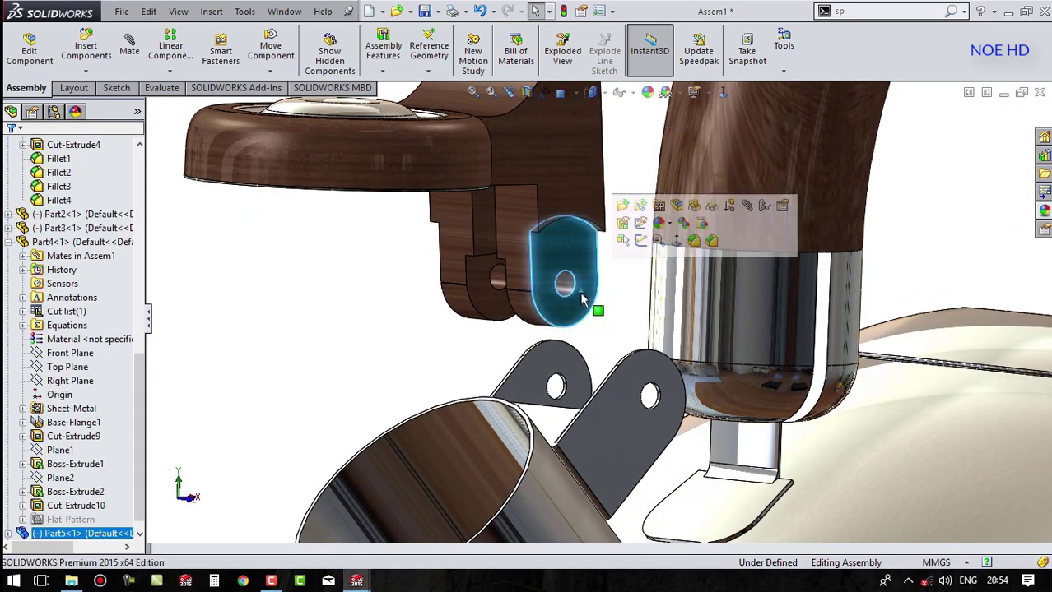
right_click_drag(656, 264, 341, 345)
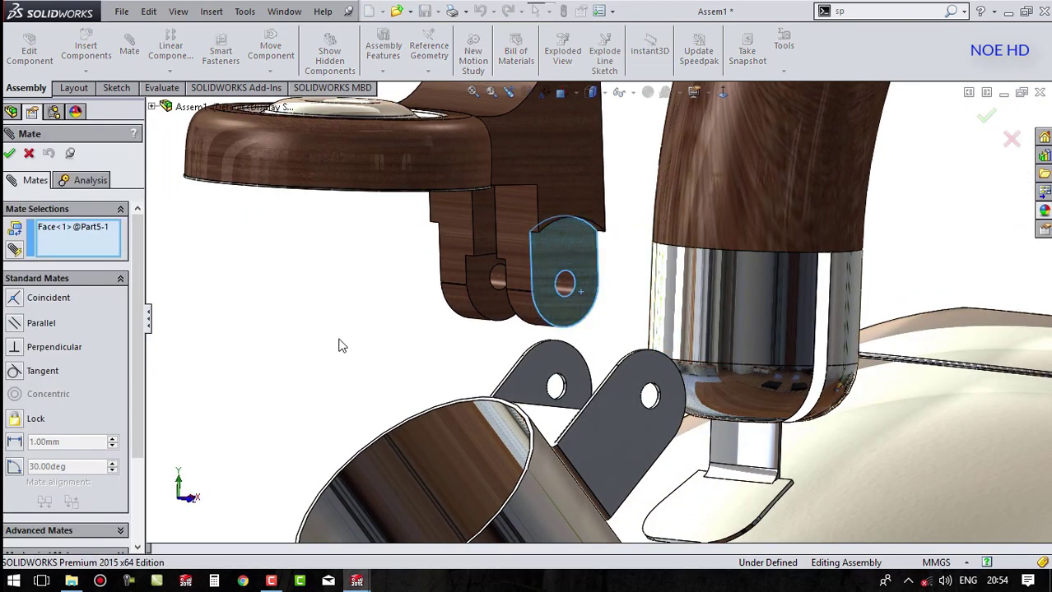
middle_click_drag(341, 345, 498, 370)
left_click(498, 370)
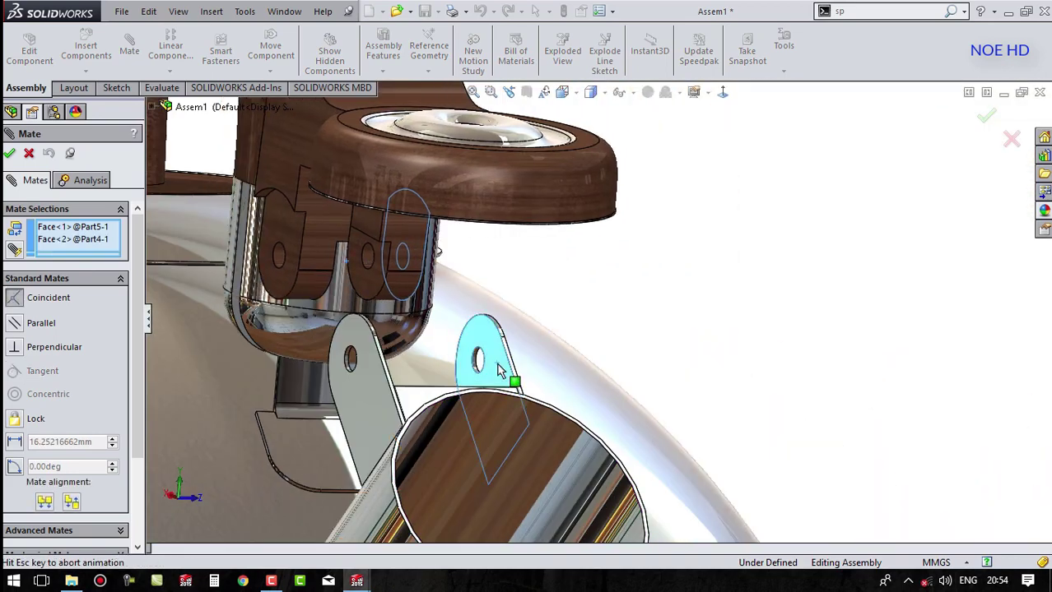
left_click(480, 390)
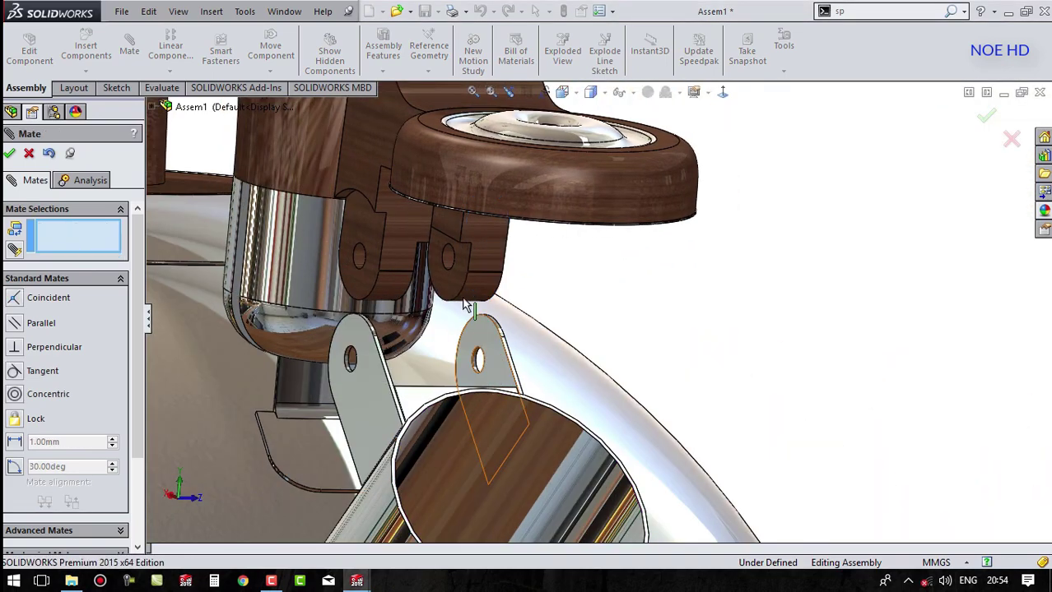
Step: Make the hinge's pin hole concentric with the bracket hole
scroll(458, 279, "down", 3)
left_click(473, 262)
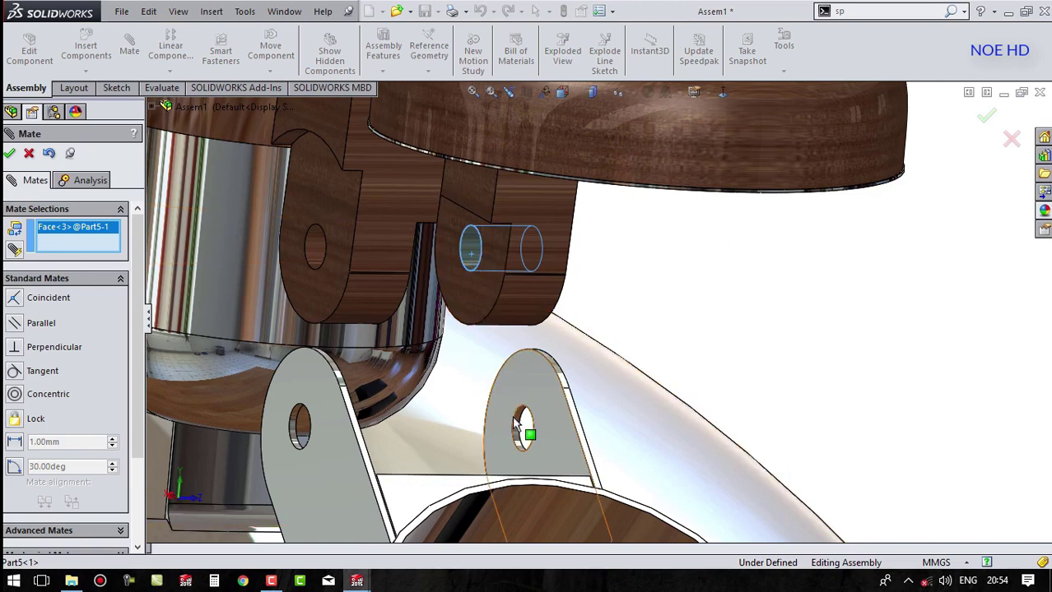
scroll(531, 428, "down", 3)
left_click(548, 421)
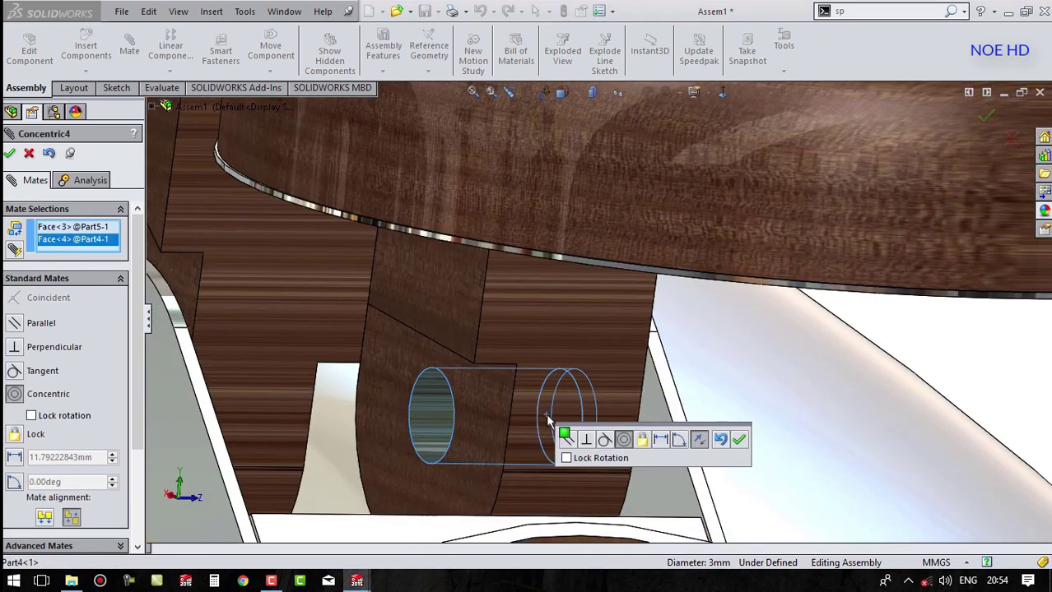
left_click(740, 443)
Step: In front view, swing the spout cap down about its hinge, then start inserting Part6
scroll(740, 440, "up", 3)
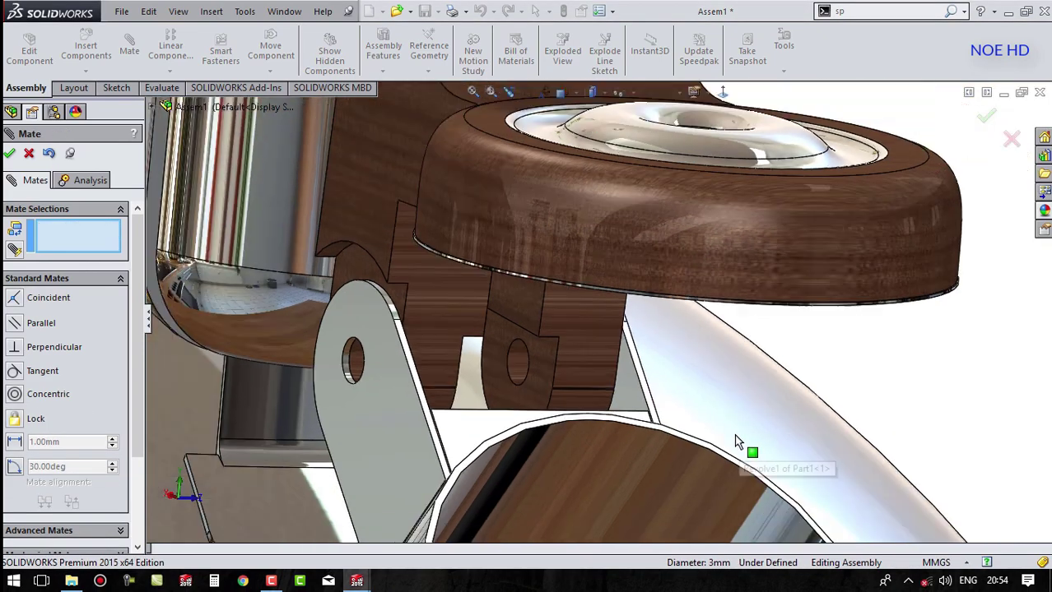
mouse_move(740, 441)
middle_mouse_down()
mouse_move(726, 408)
mouse_move(576, 362)
mouse_move(557, 255)
mouse_move(568, 140)
middle_mouse_up()
scroll(576, 362, "up", 3)
scroll(566, 352, "down", 3)
scroll(557, 251, "down", 2)
scroll(557, 251, "up", 2)
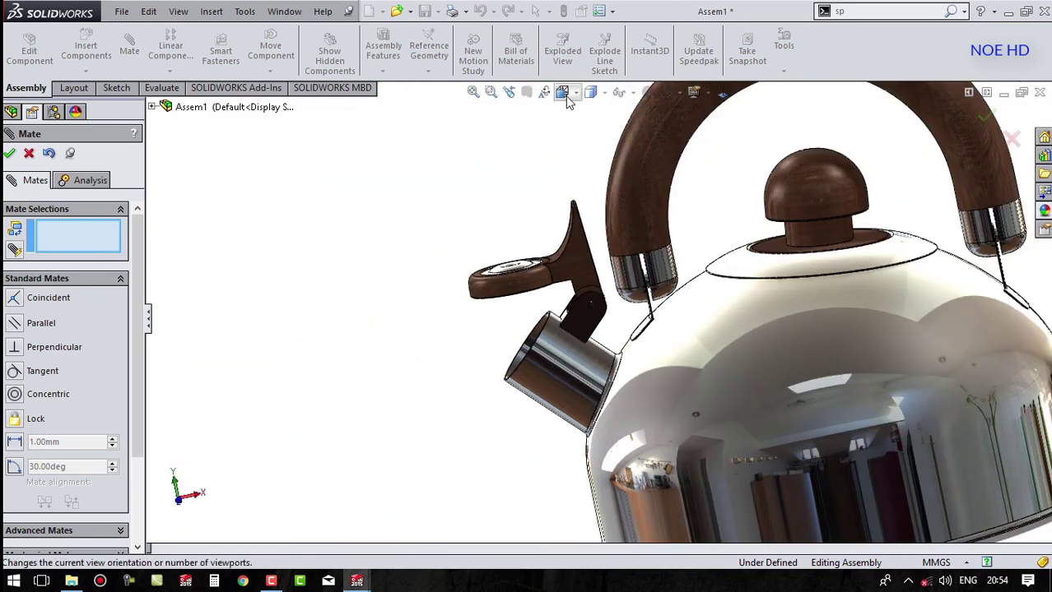
left_click(563, 92)
left_click(584, 151)
scroll(441, 296, "down", 3)
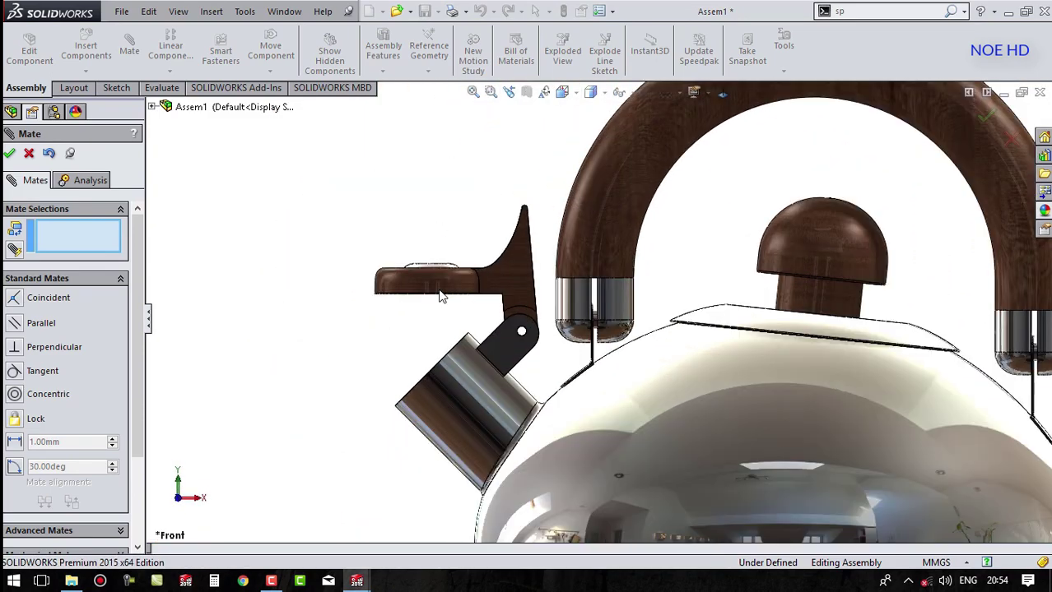
mouse_move(437, 288)
left_mouse_down()
mouse_move(417, 312)
mouse_move(254, 317)
left_mouse_up()
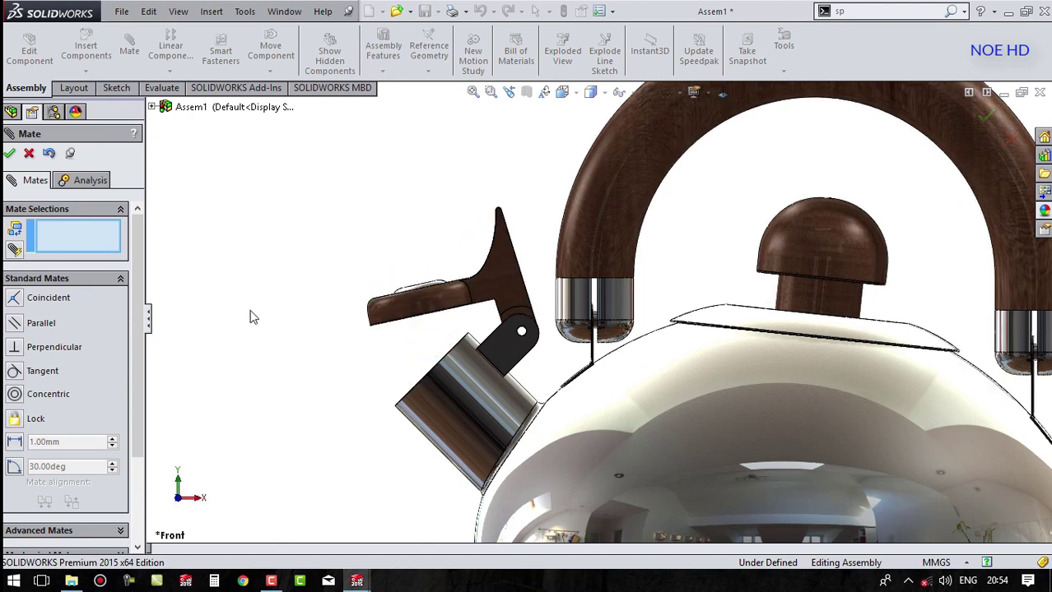
left_click(10, 154)
left_click(85, 51)
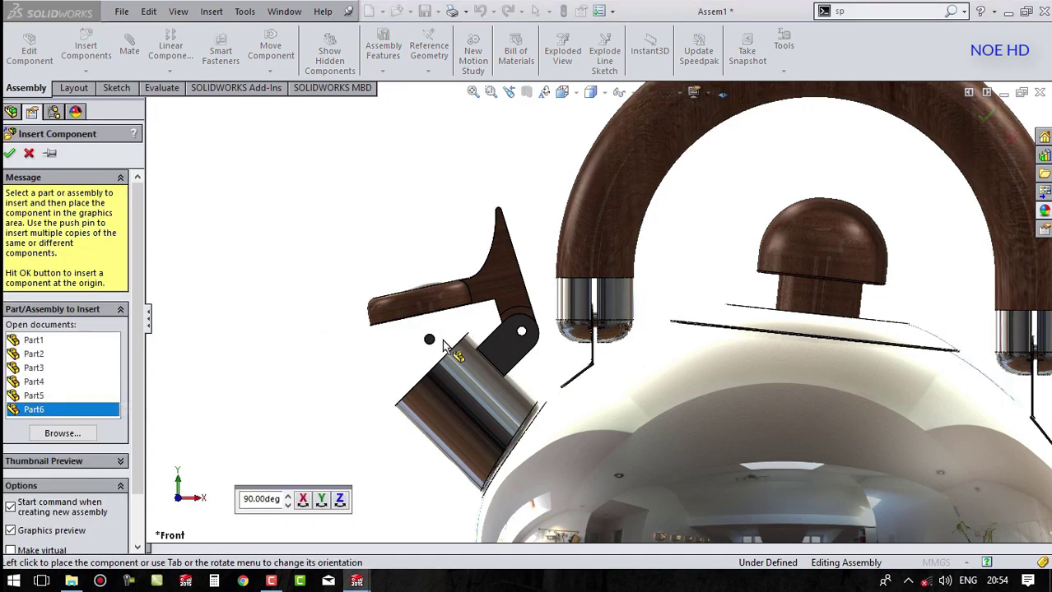
Step: Place the Part6 pin and make it concentric with the hinge hole
left_click(529, 243)
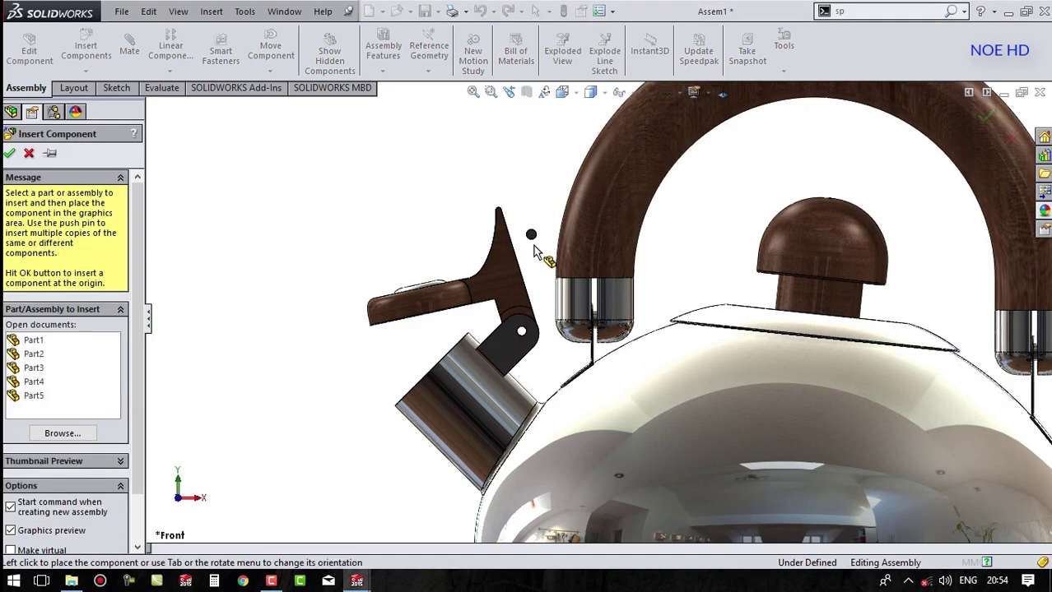
scroll(531, 246, "up", 3)
middle_click_drag(543, 279, 556, 406)
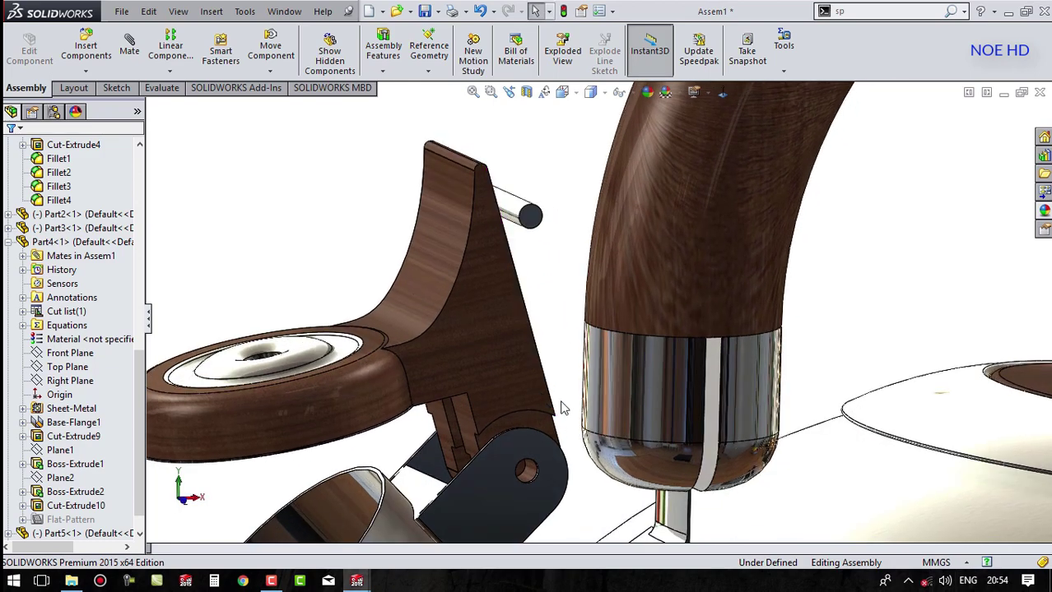
scroll(535, 485, "down", 3)
left_click(519, 468)
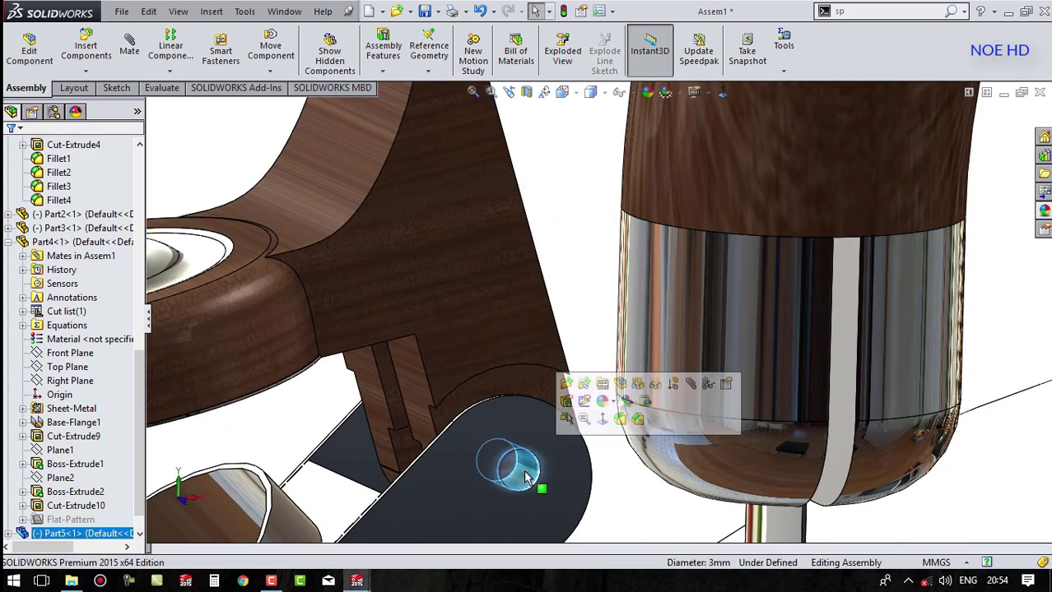
left_click(688, 404)
scroll(565, 283, "up", 2)
middle_click_drag(554, 212, 552, 185)
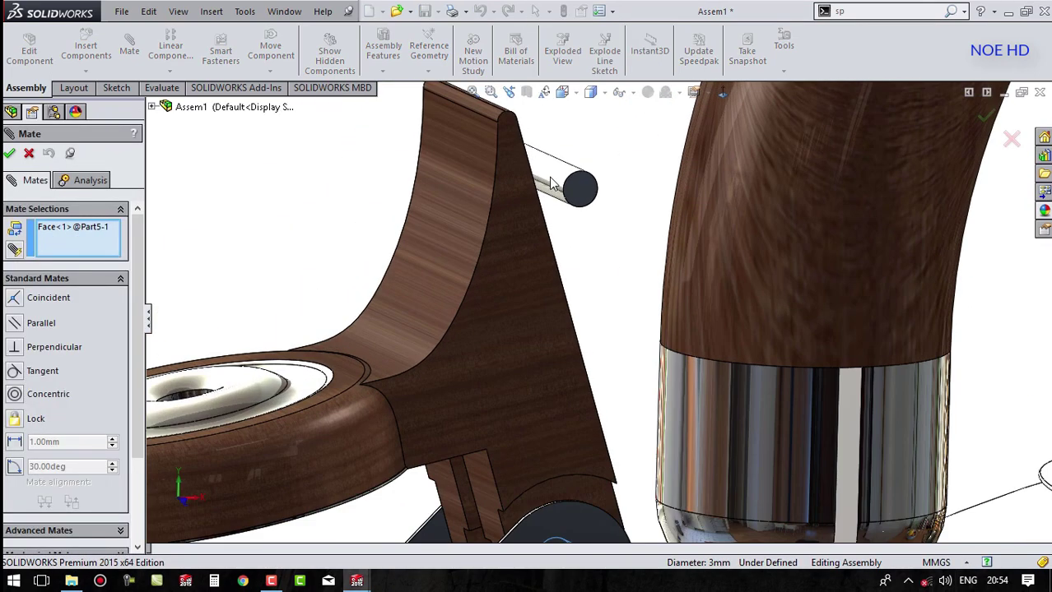
left_click(553, 183)
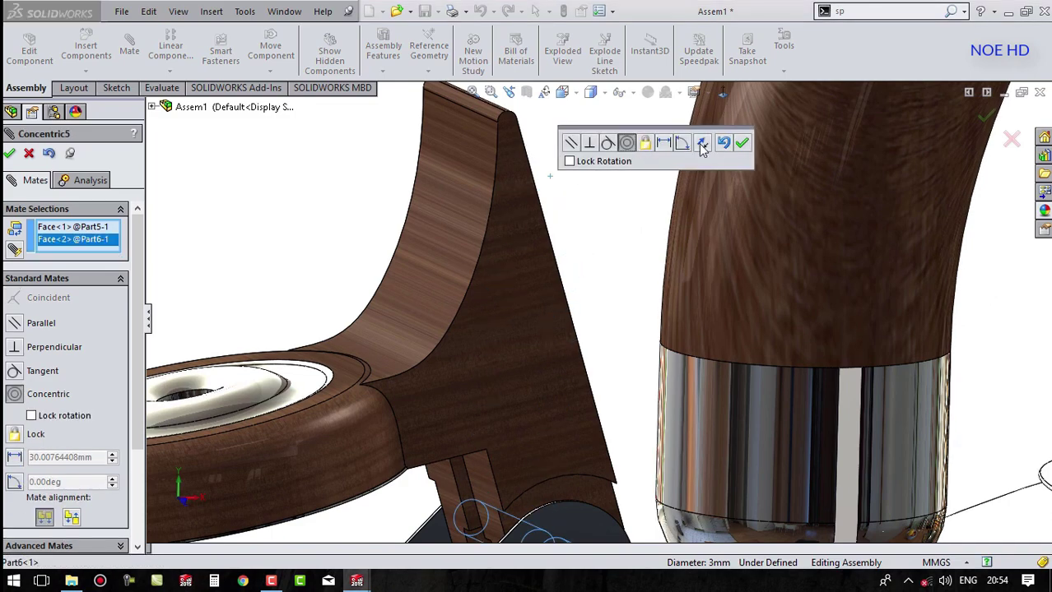
left_click(743, 145)
Step: Make the pin's end face flush with the arm face using a Coincident mate
scroll(601, 322, "up", 3)
mouse_move(601, 322)
middle_mouse_down()
mouse_move(605, 335)
mouse_move(554, 253)
mouse_move(563, 348)
middle_mouse_up()
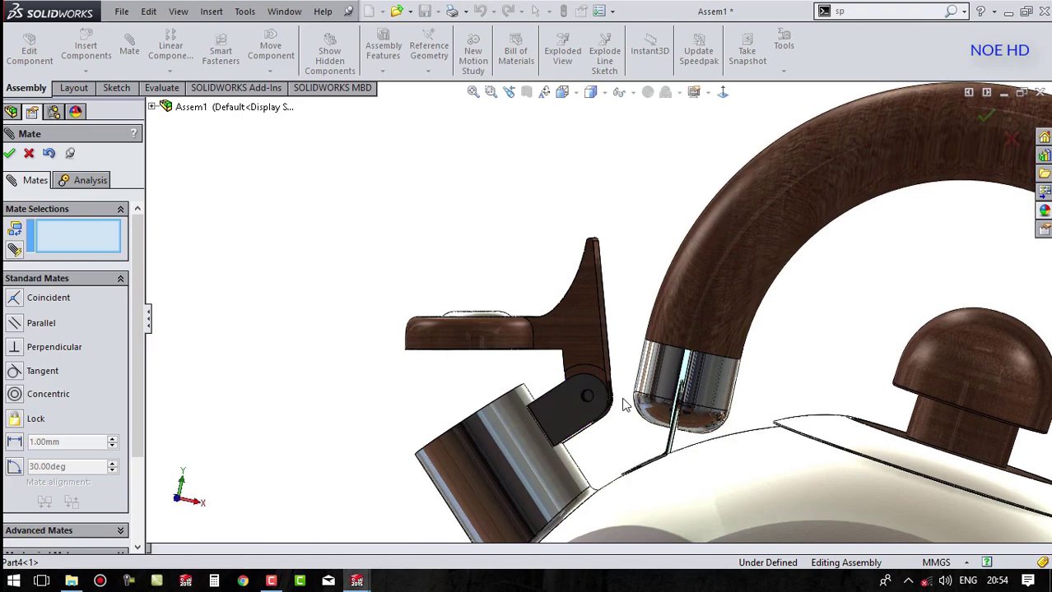
scroll(630, 404, "down", 3)
middle_click_drag(648, 411, 631, 381)
scroll(631, 381, "down", 2)
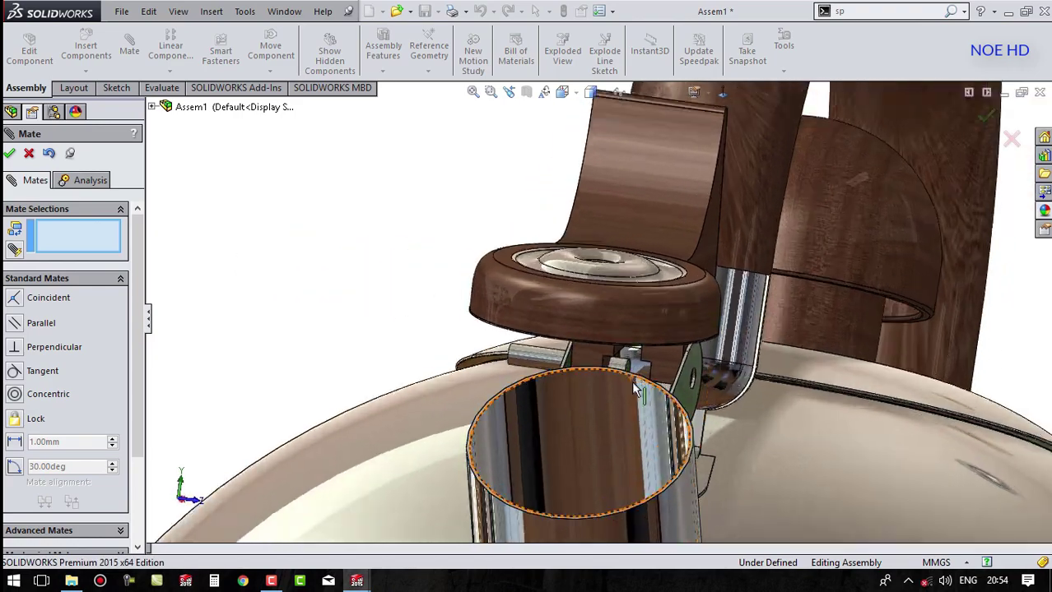
scroll(626, 362, "down", 2)
middle_click_drag(612, 321, 596, 323)
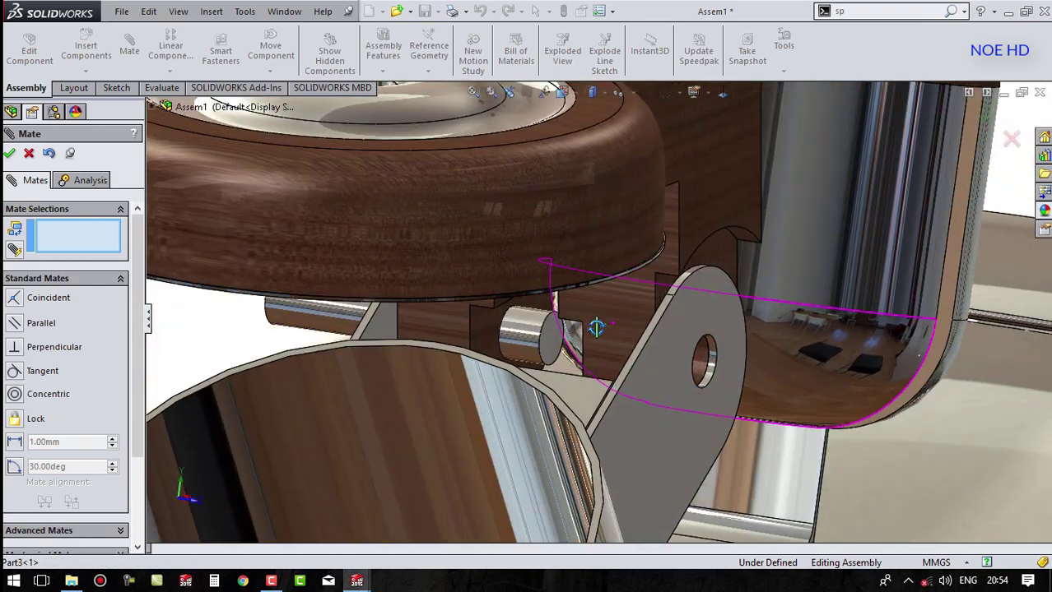
left_click(550, 359)
left_click(693, 413)
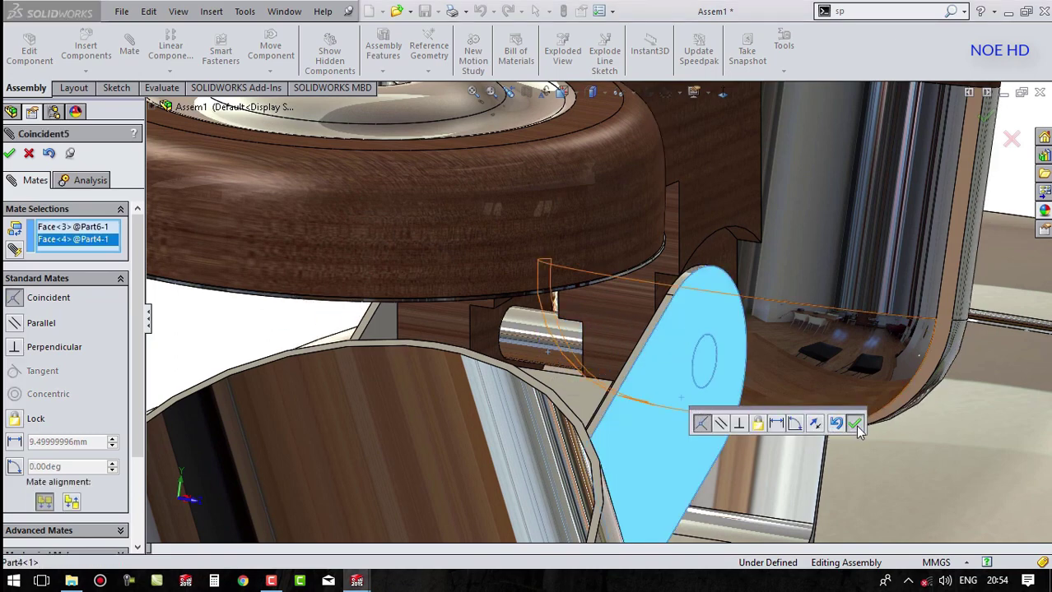
left_click(855, 424)
scroll(838, 418, "up", 3)
scroll(756, 369, "up", 3)
scroll(756, 369, "up", 2)
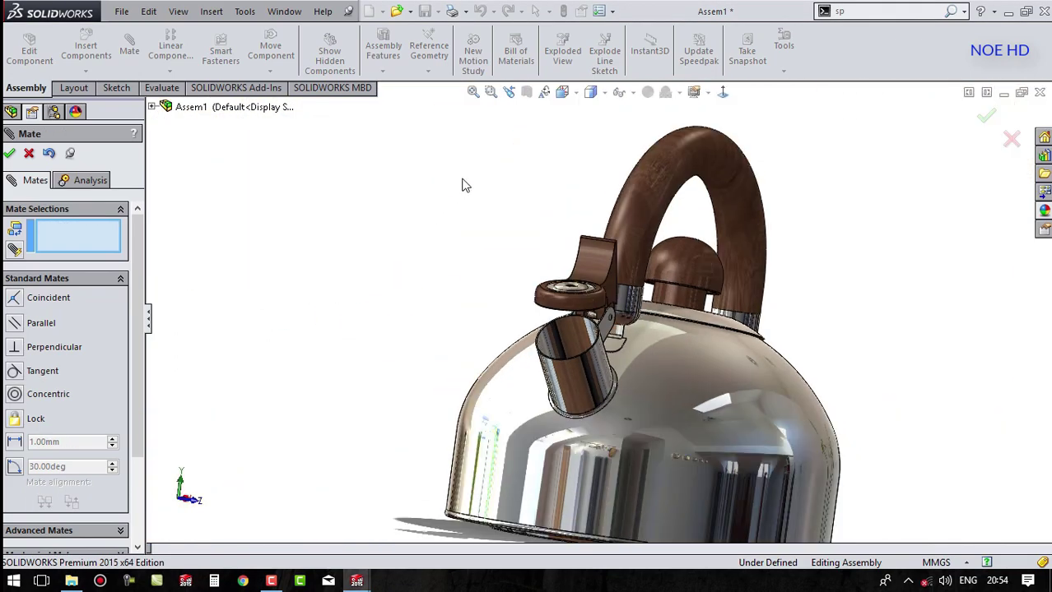
Step: Close the mate setup and set the kettle to the front view
left_click(10, 153)
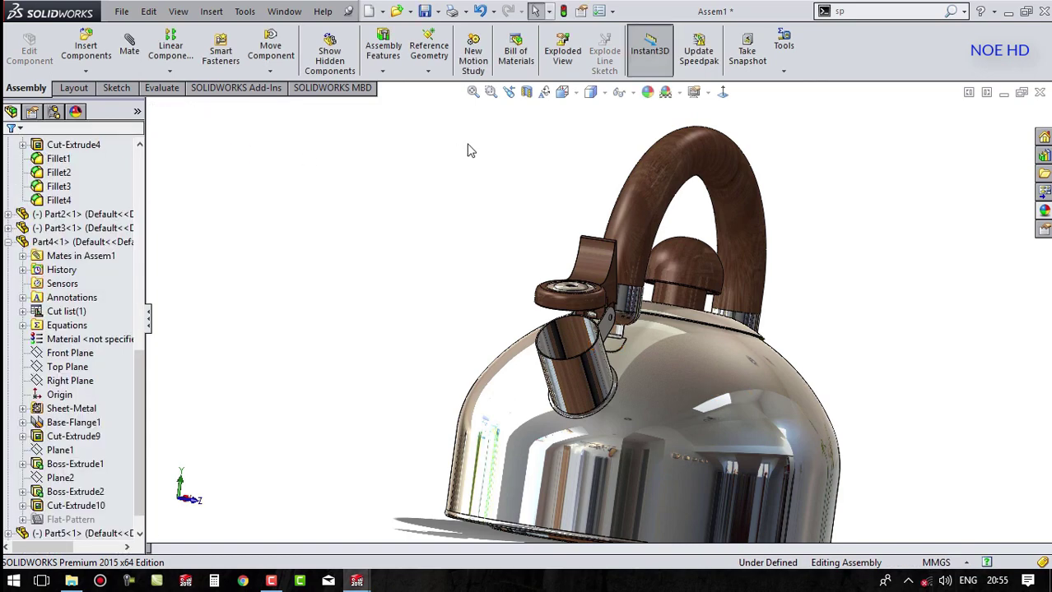
left_click(564, 93)
left_click(582, 149)
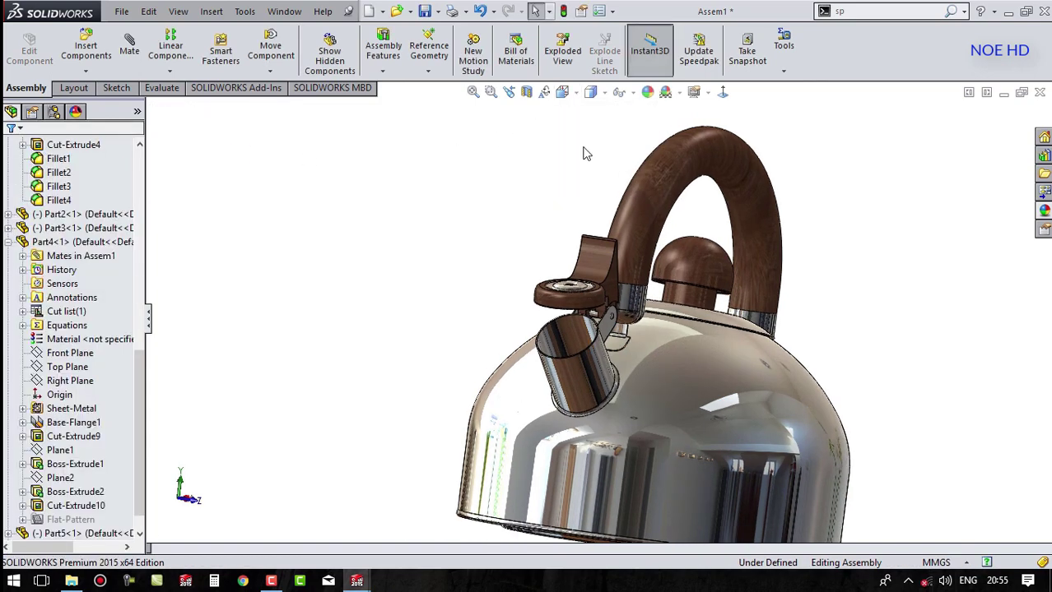
scroll(510, 306, "down", 5)
scroll(683, 352, "down", 2)
mouse_move(683, 352)
middle_mouse_down()
mouse_move(635, 311)
mouse_move(627, 346)
middle_mouse_up()
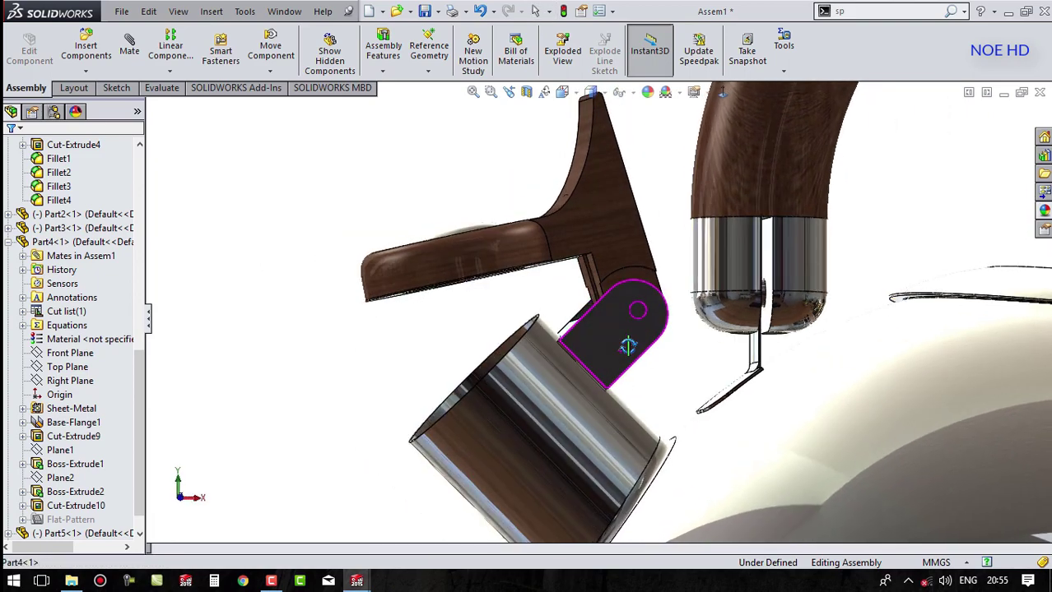
scroll(543, 175, "up", 2)
left_click(562, 92)
left_click(583, 149)
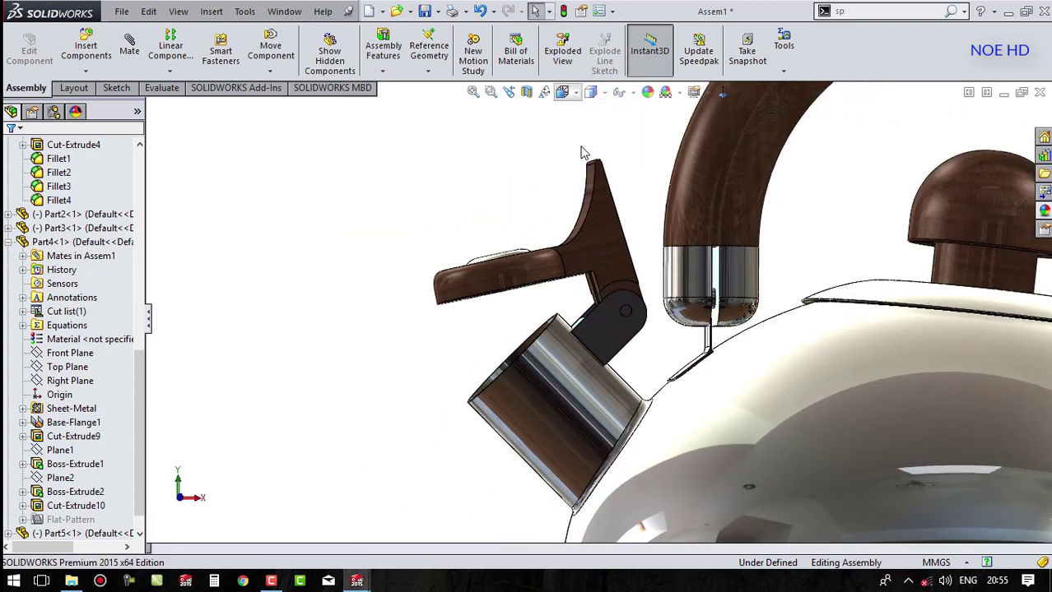
scroll(422, 323, "down", 3)
scroll(451, 304, "down", 3)
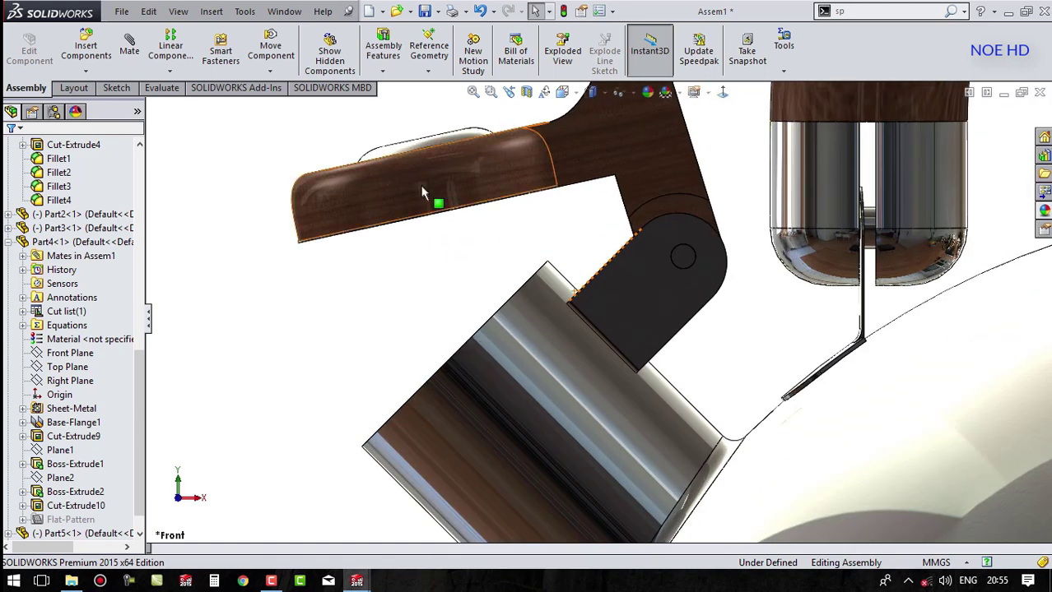
Step: Swing the wooden flap down over the spout about its hinge
mouse_move(421, 192)
left_mouse_down()
mouse_move(407, 243)
mouse_move(417, 351)
mouse_move(440, 339)
mouse_move(461, 272)
mouse_move(531, 290)
left_mouse_up()
scroll(514, 299, "down", 3)
scroll(461, 345, "up", 2)
scroll(408, 403, "down", 2)
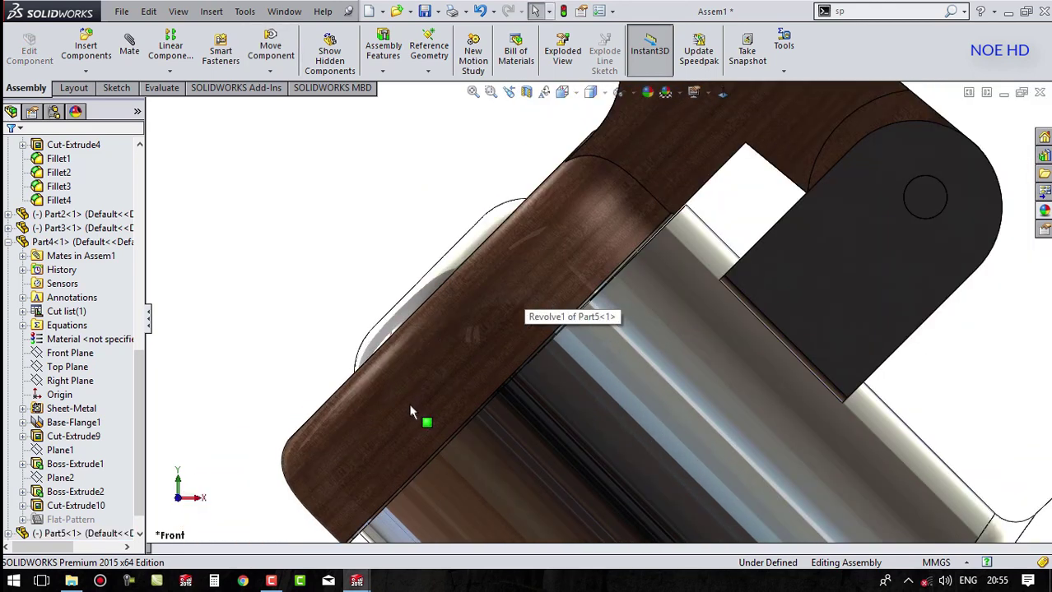
left_click_drag(409, 403, 406, 407)
left_click(297, 308)
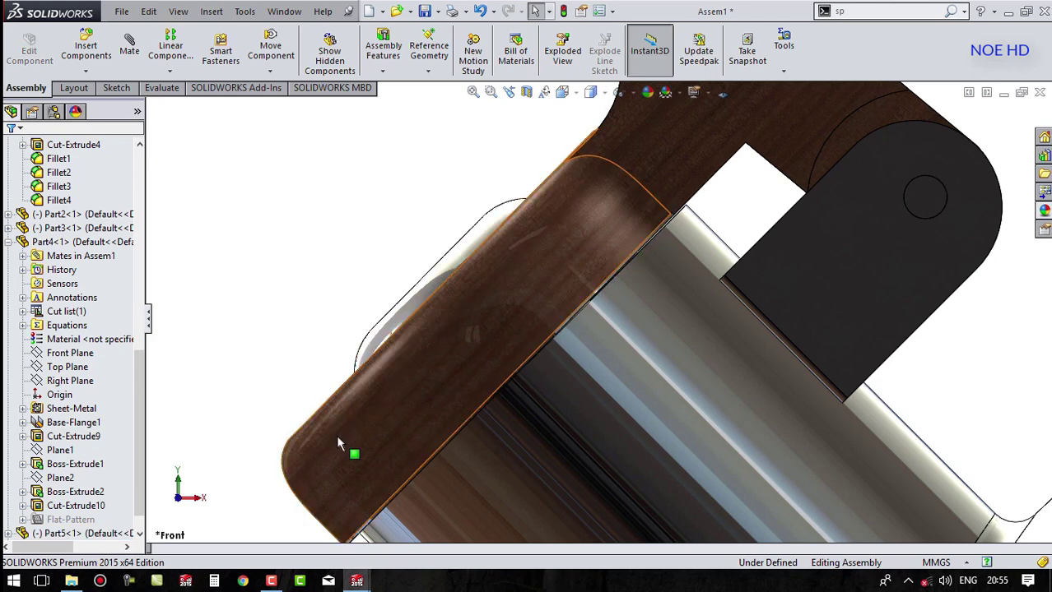
left_click(343, 450)
left_click_drag(342, 449, 346, 452)
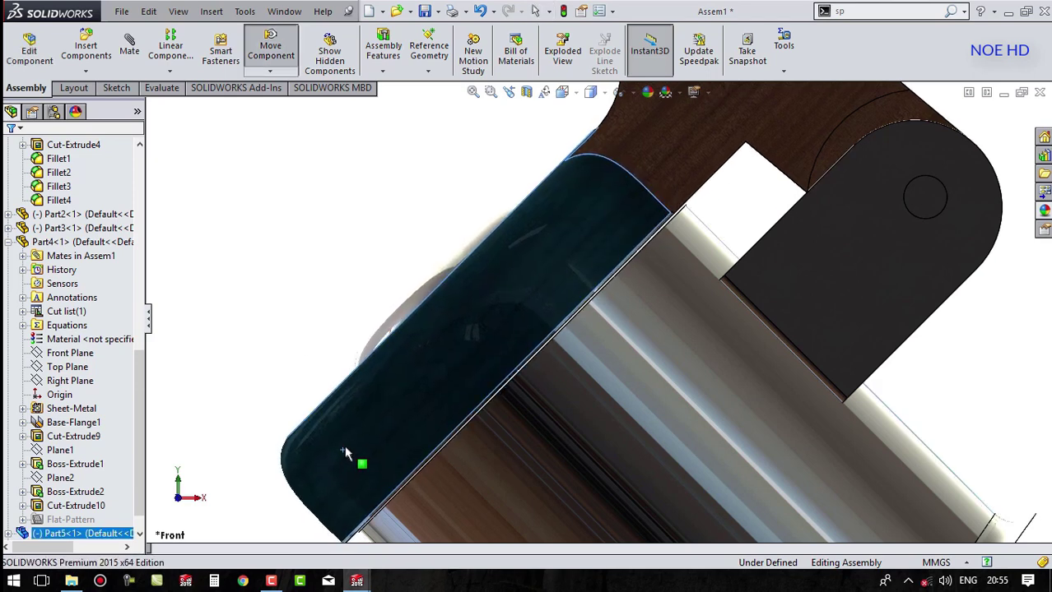
key("Escape")
Step: Select the wooden flap's round underside face
scroll(459, 310, "up", 5)
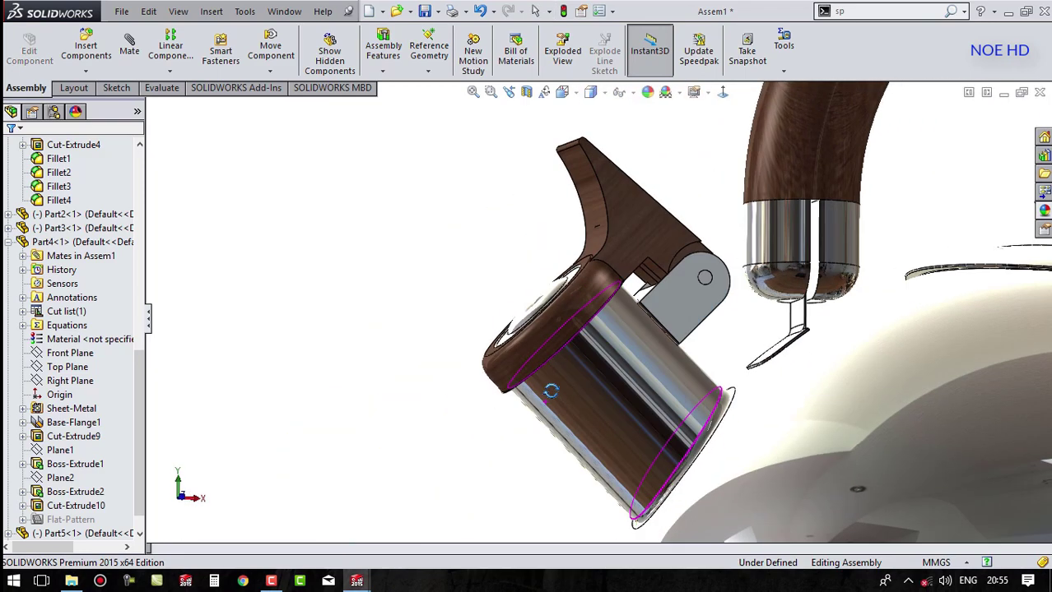
scroll(545, 423, "down", 2)
left_click(496, 236)
middle_click_drag(496, 237, 461, 244)
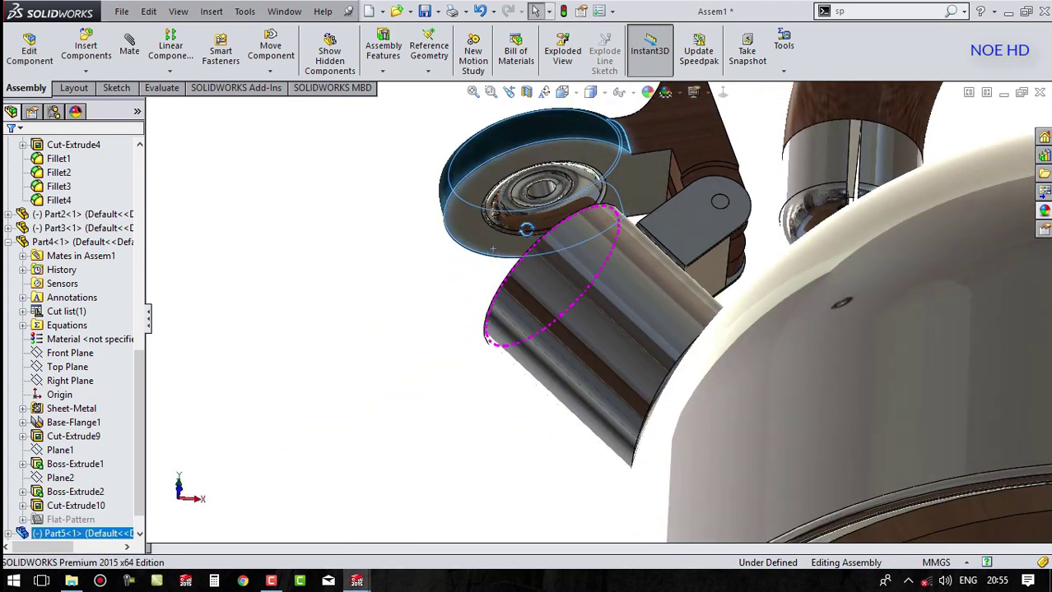
left_click(475, 234)
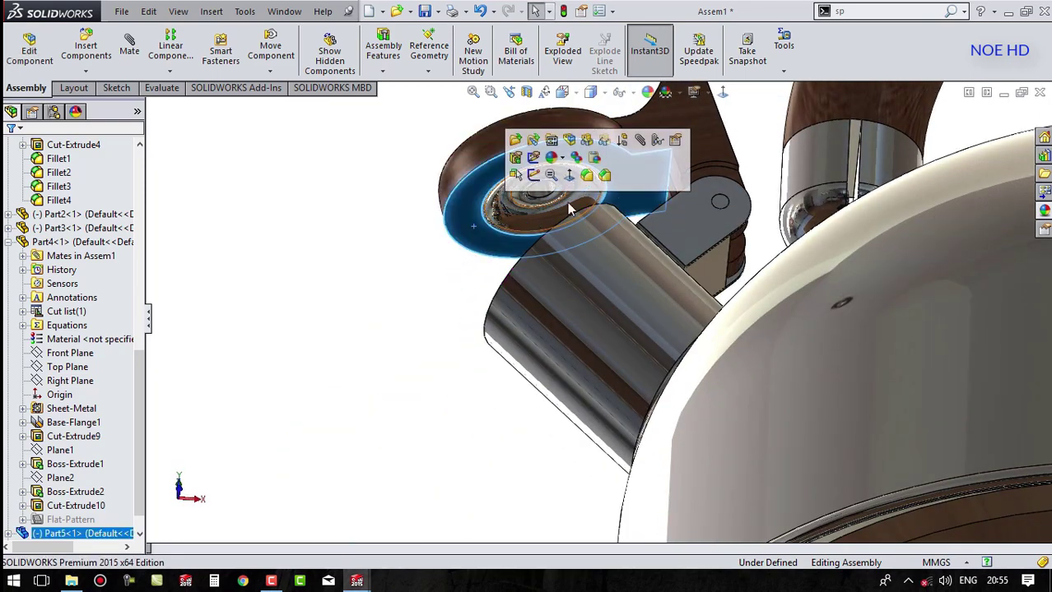
Step: Start a mate pairing the flap face with the cup face, previewed as Parallel
key("m")
middle_click_drag(353, 355, 410, 406)
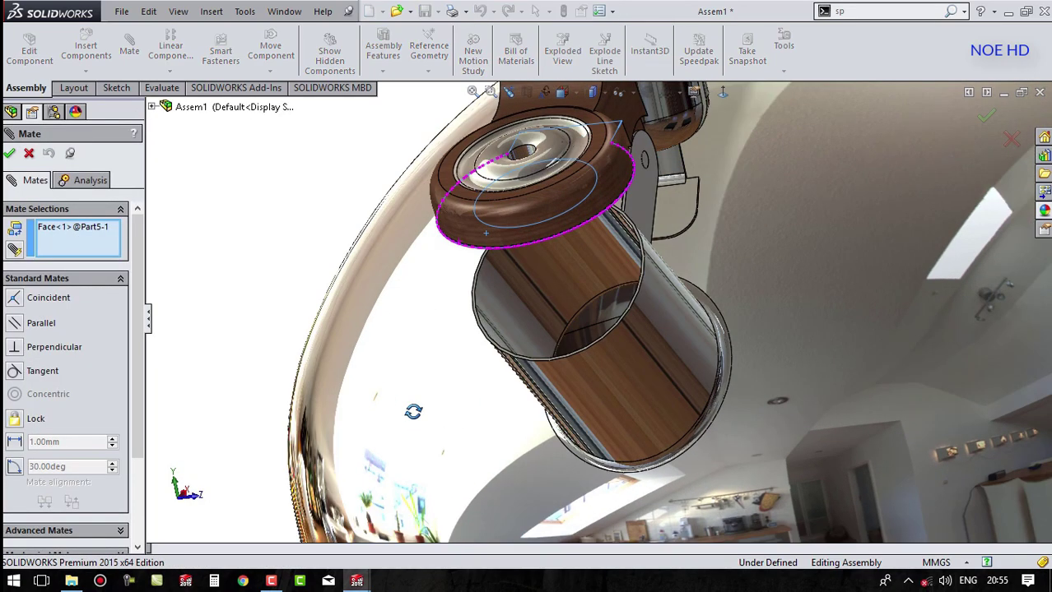
scroll(489, 308, "down", 3)
scroll(549, 329, "down", 2)
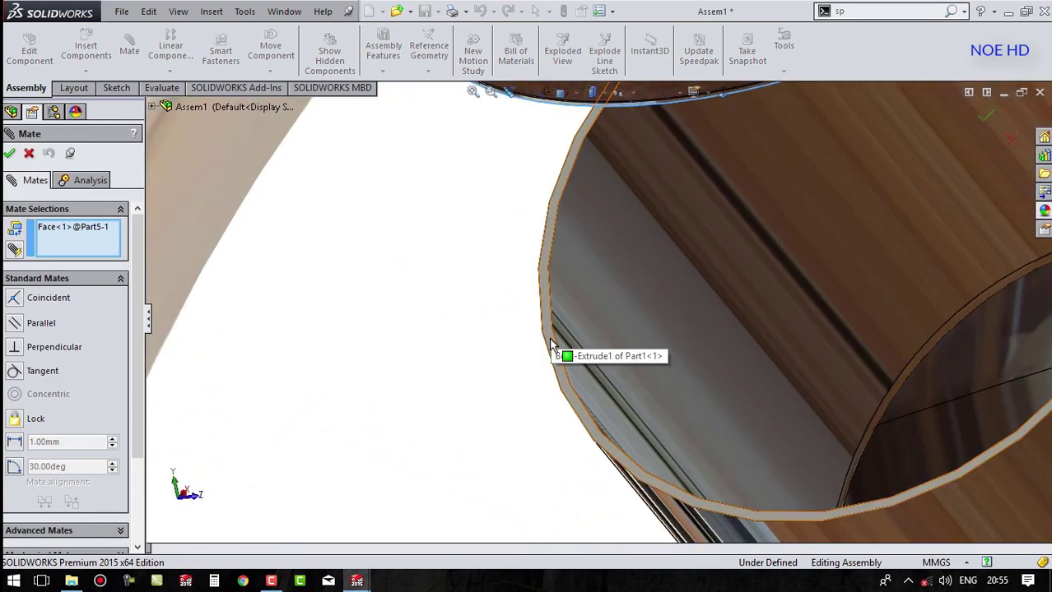
left_click(551, 350)
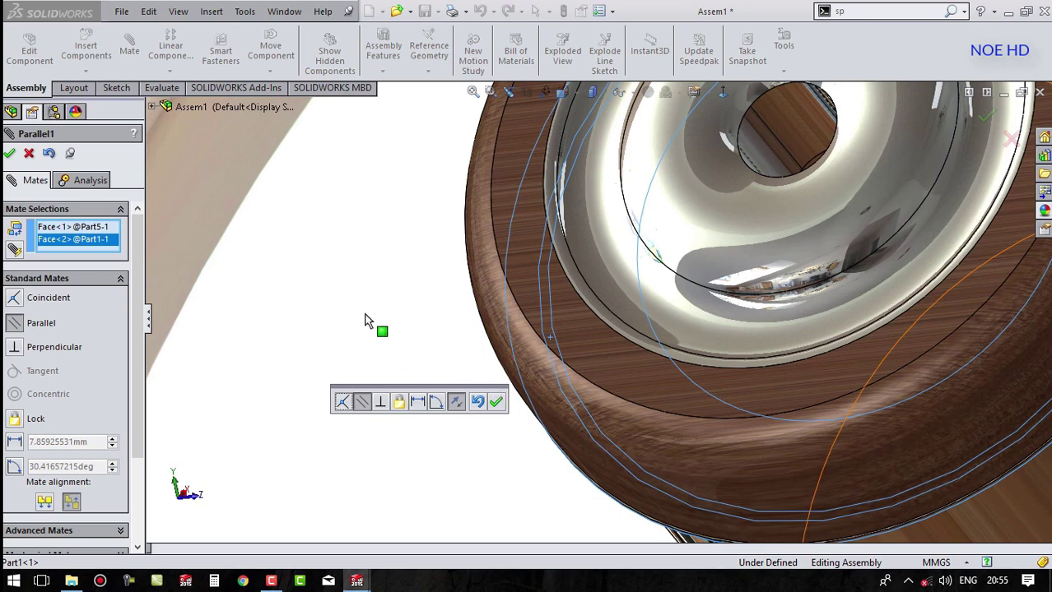
Step: Orbit out to the whole kettle and expand the Advanced Mates section
scroll(276, 299, "up", 5)
scroll(366, 339, "up", 3)
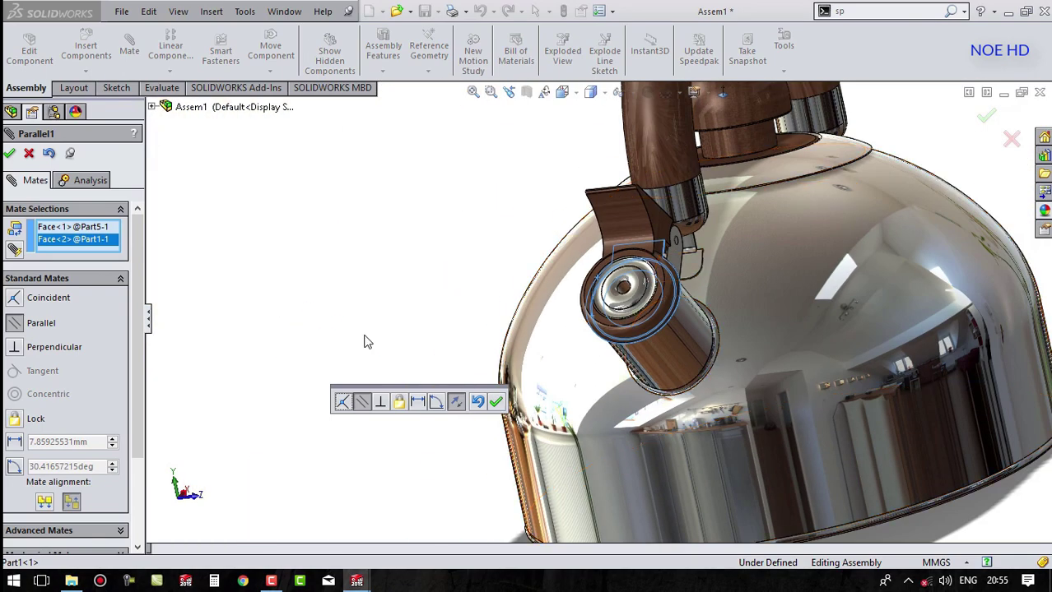
mouse_move(366, 340)
middle_mouse_down()
mouse_move(293, 310)
mouse_move(192, 387)
middle_mouse_up()
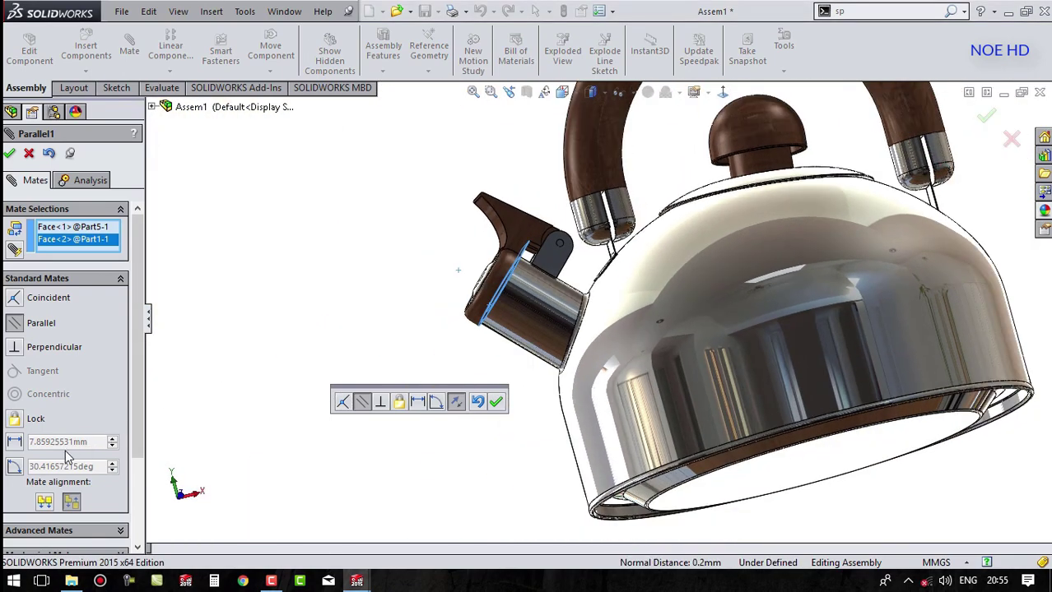
scroll(140, 362, "down", 1)
scroll(139, 383, "down", 1)
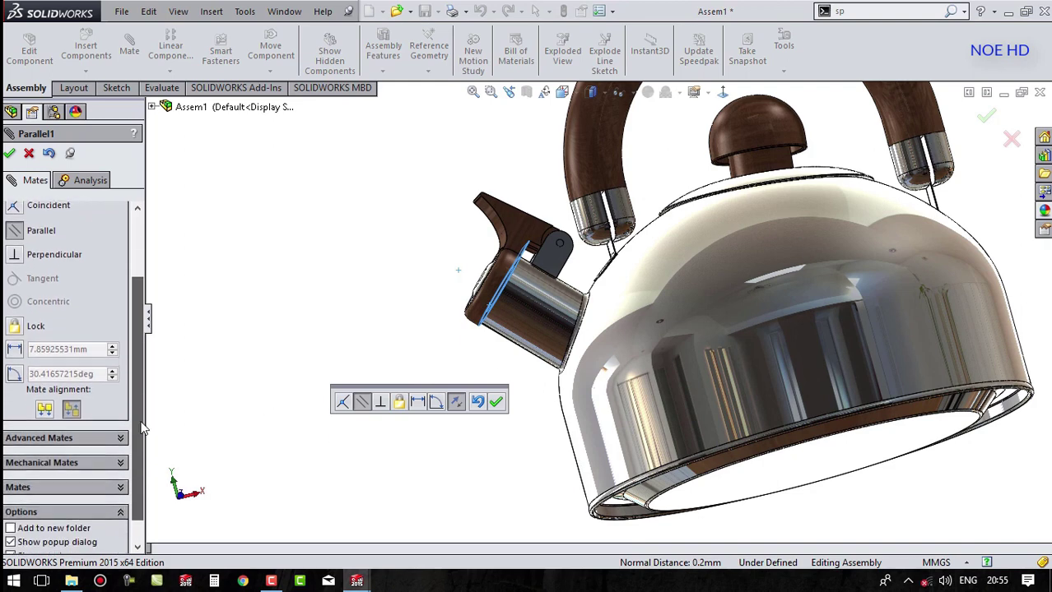
scroll(127, 403, "down", 1)
left_click(120, 413)
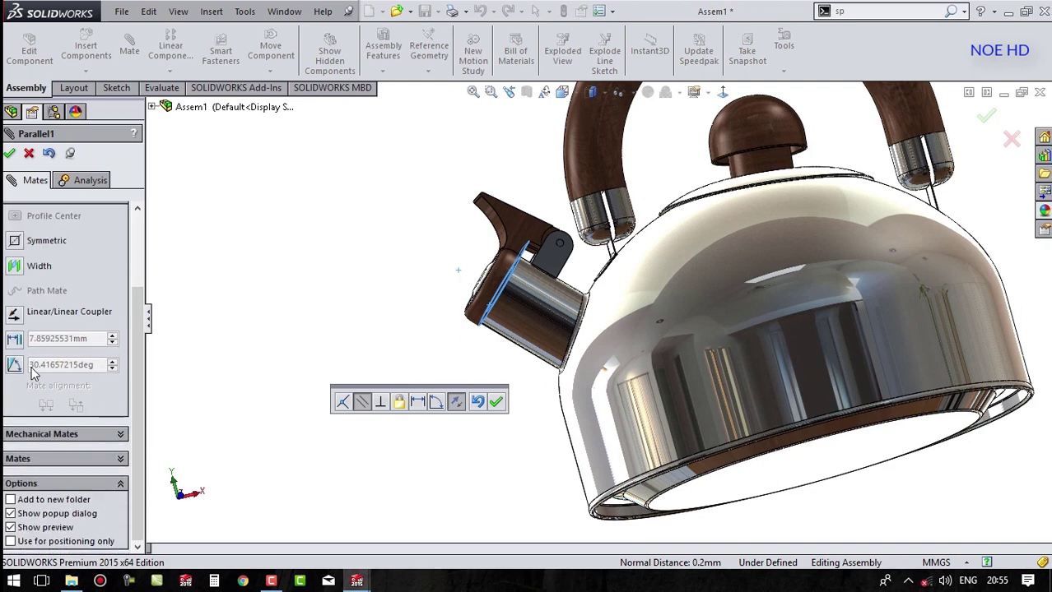
Step: Choose the Angle advanced mate and view the fitted kettle from the front
left_click(14, 364)
key("f")
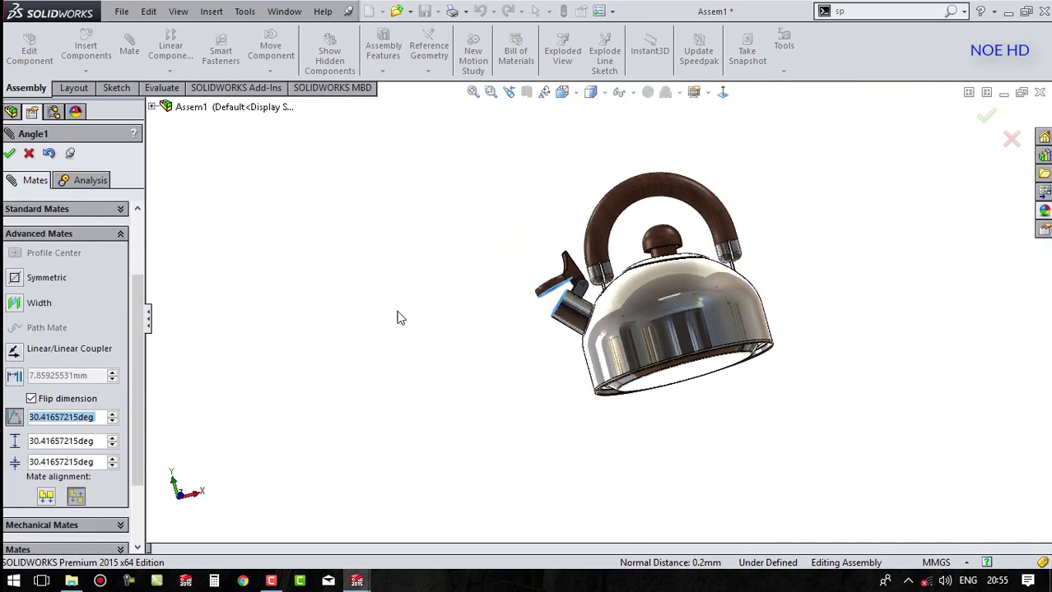
left_click(562, 91)
left_click(585, 160)
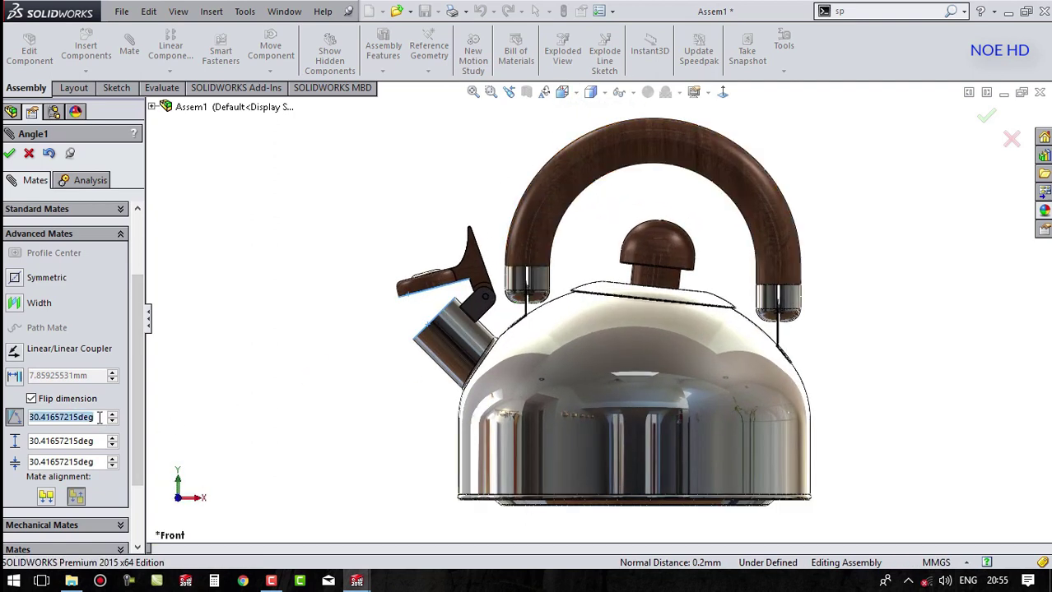
Step: Set the flap angle to 61deg, limited between 0deg minimum and 61deg maximum, and accept
type("65")
key("Return")
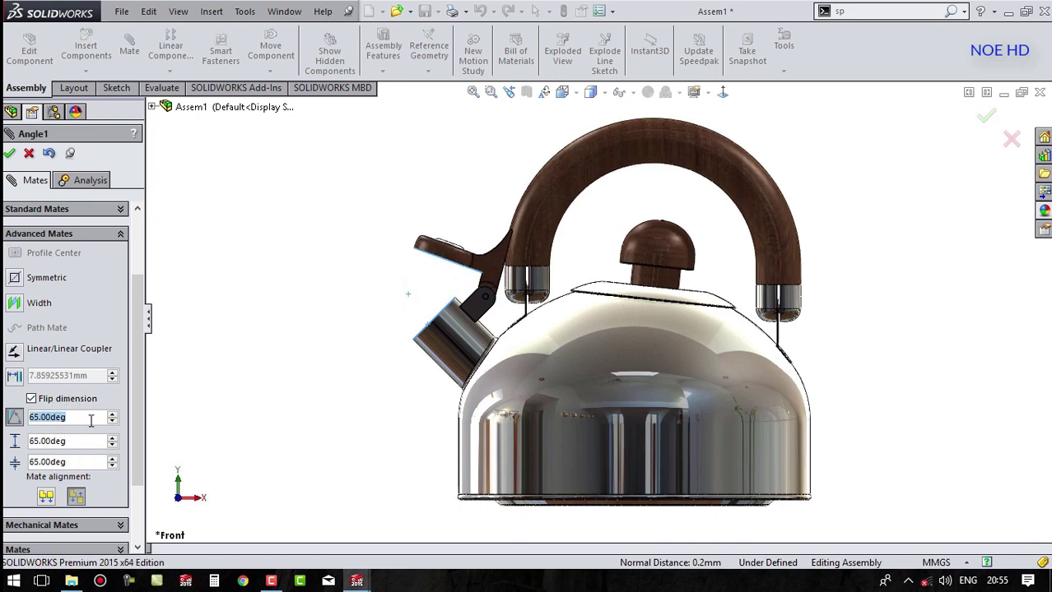
type("63")
key("Return")
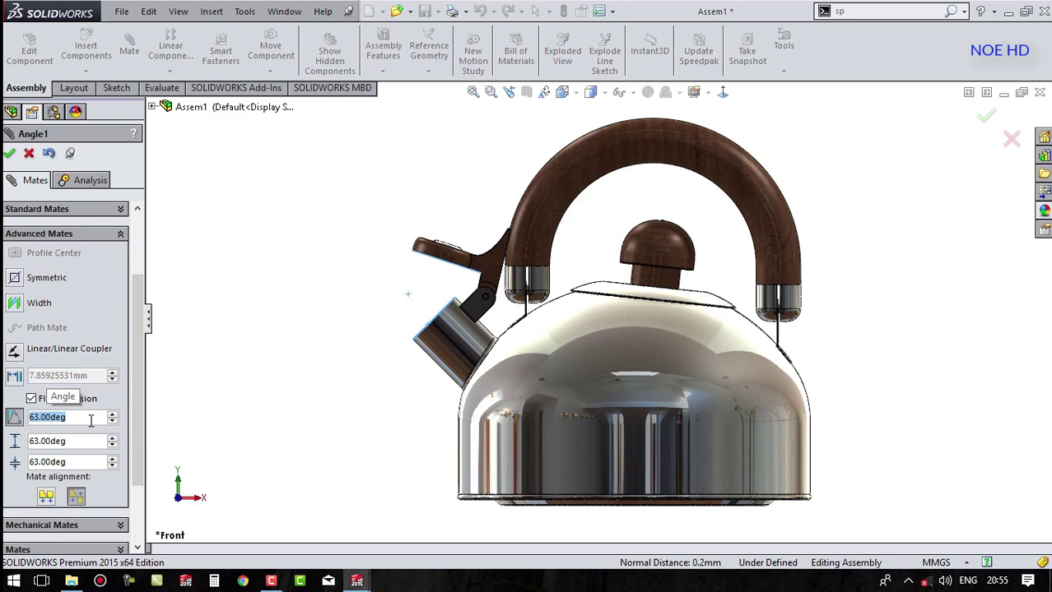
type("62")
key("Return")
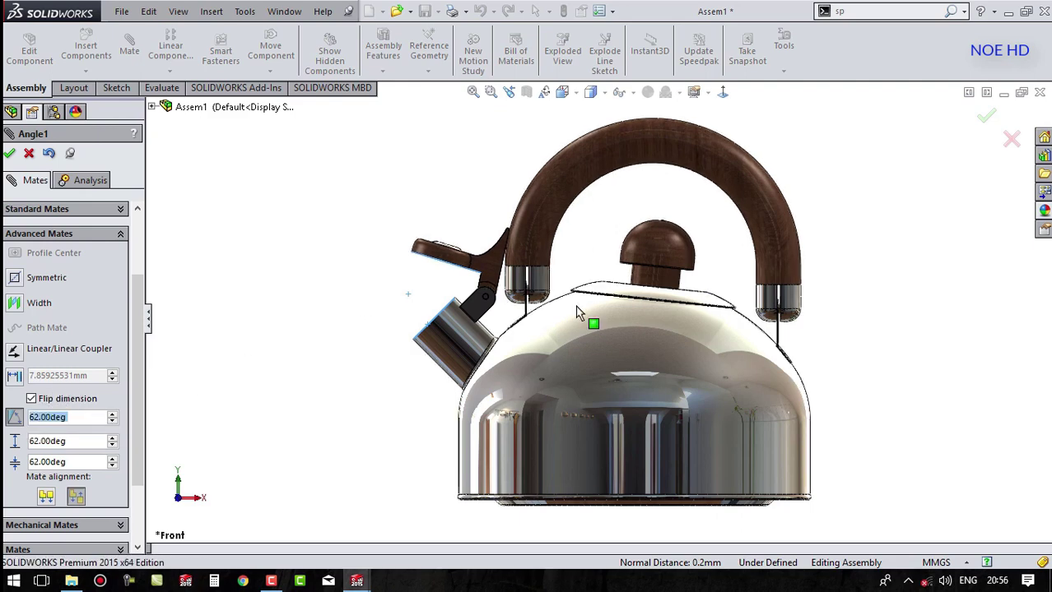
scroll(590, 239, "down", 4)
type("61")
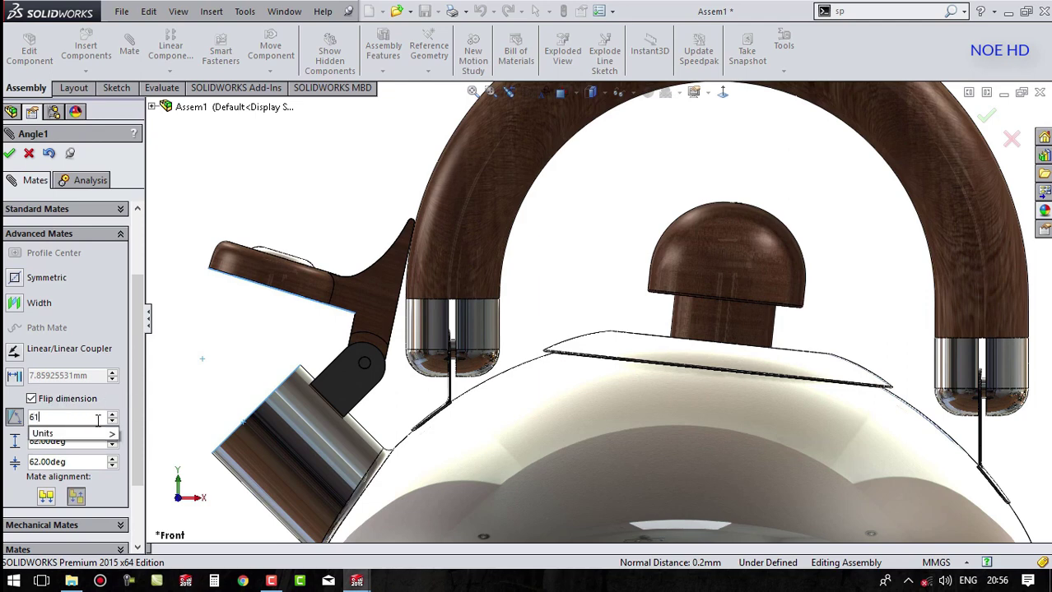
key("Return")
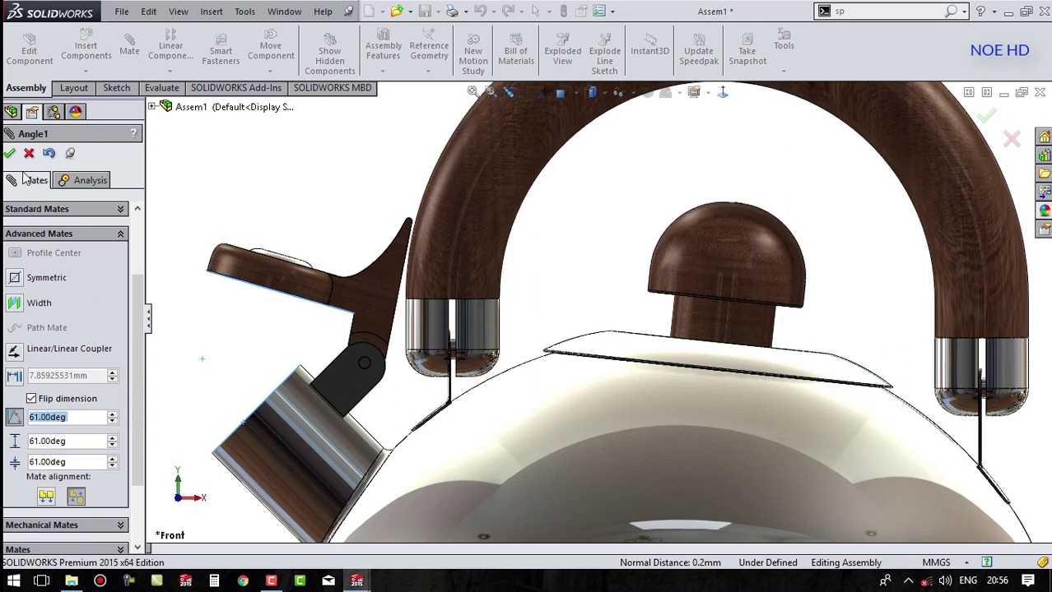
left_click(84, 467)
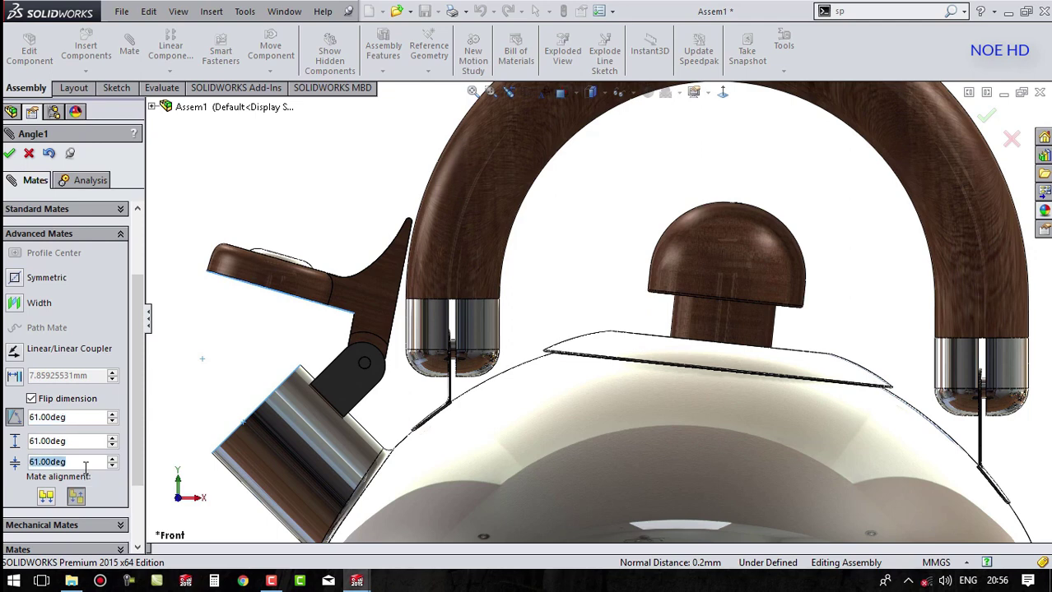
type("0")
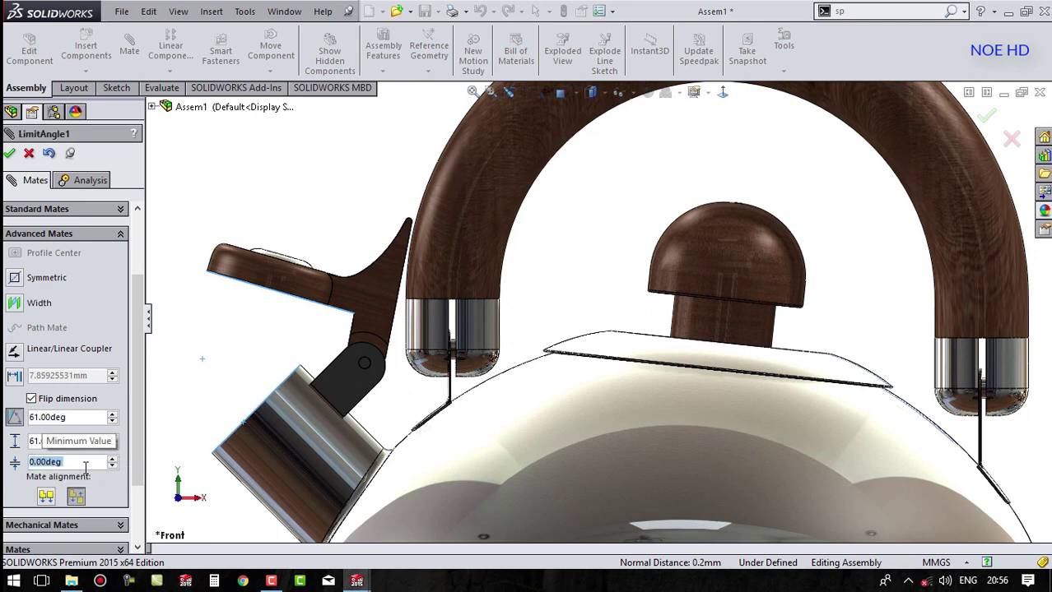
left_click(11, 154)
Step: Finish adding mates and swing the spout flap to test its limited range
left_click(11, 155)
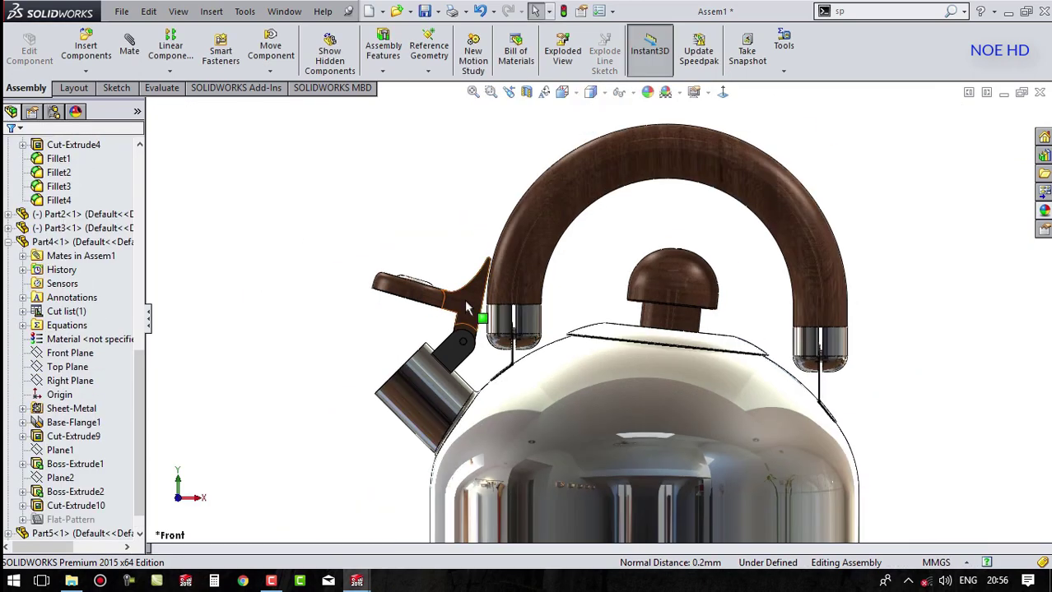
left_click_drag(467, 309, 405, 313)
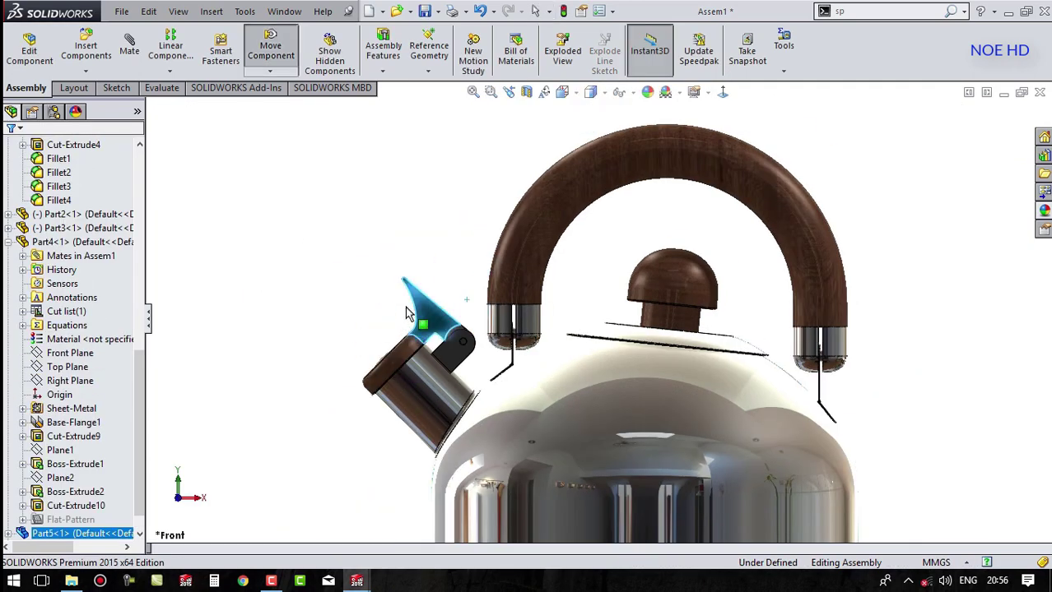
left_click_drag(406, 312, 375, 445)
key("f")
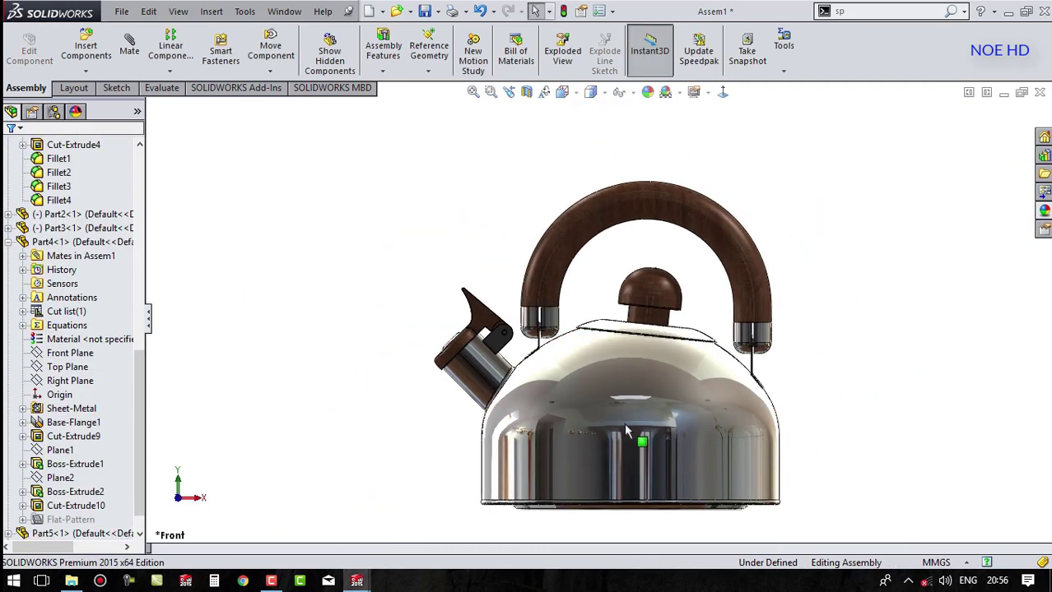
scroll(613, 416, "down", 2)
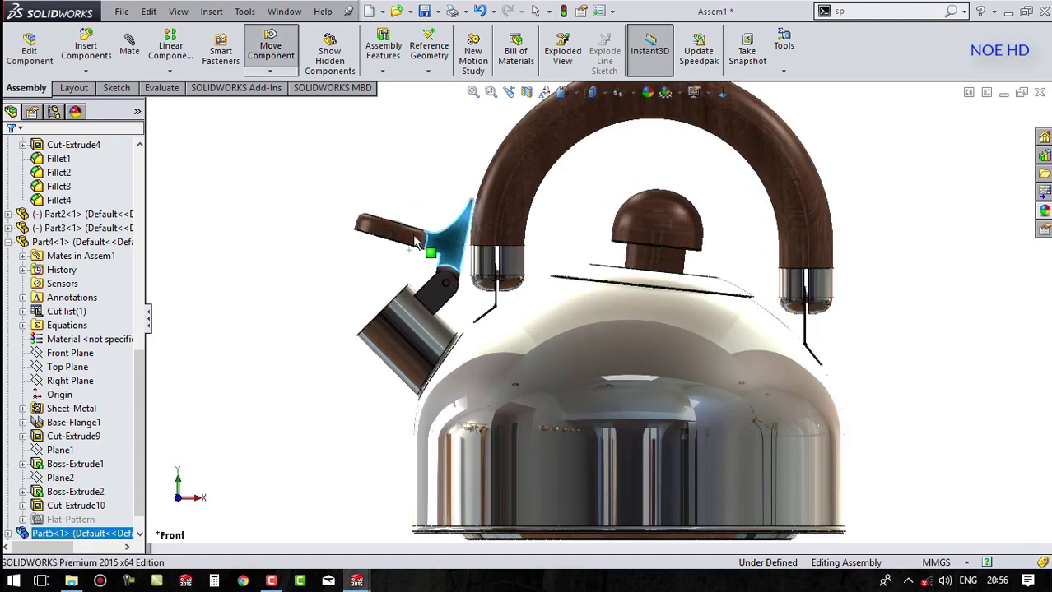
left_click_drag(410, 257, 507, 243)
scroll(508, 244, "up", 3)
Step: Orbit the kettle to inspect it from other angles, swinging the handle down
middle_click_drag(805, 320, 796, 356)
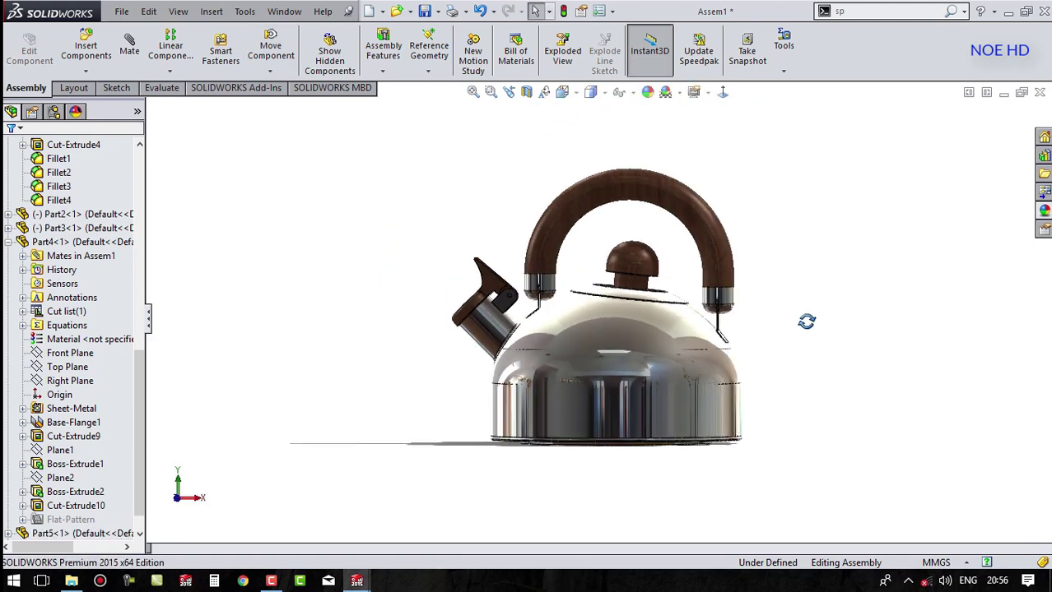
scroll(659, 332, "down", 2)
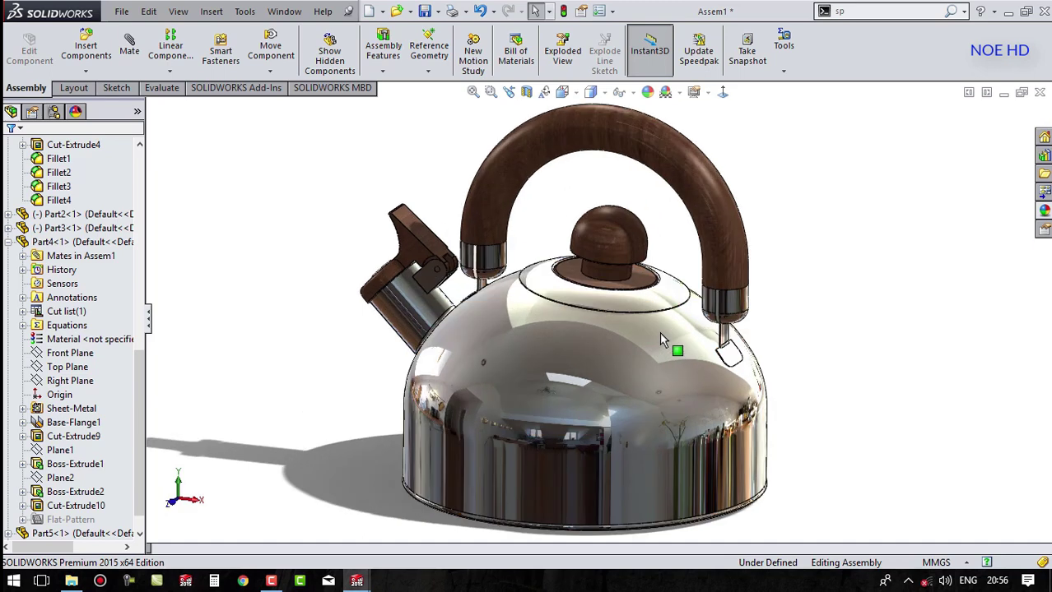
scroll(659, 332, "up", 2)
middle_click_drag(824, 344, 631, 281)
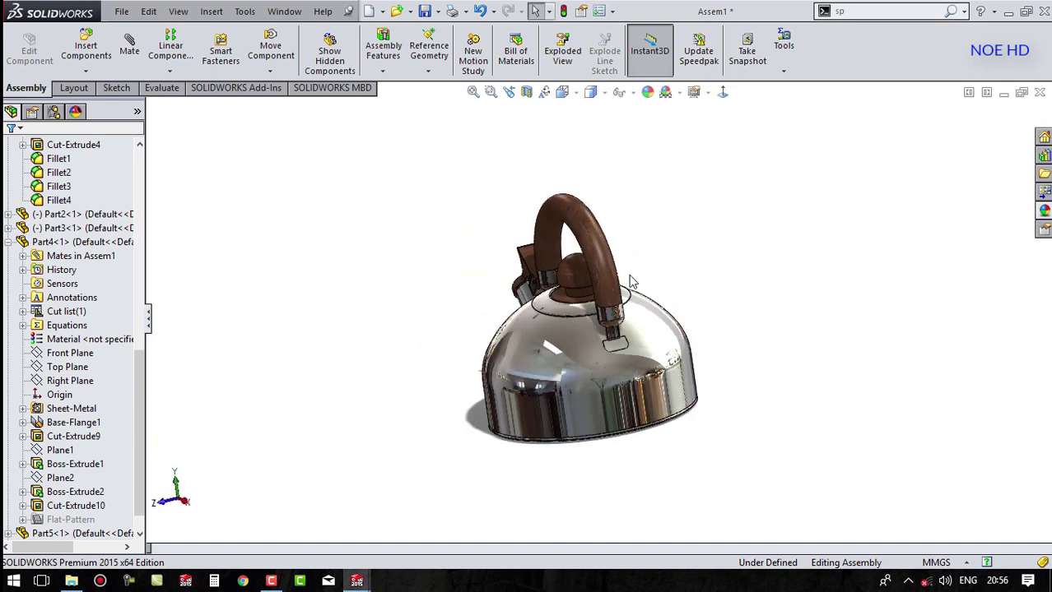
left_click_drag(596, 264, 671, 416)
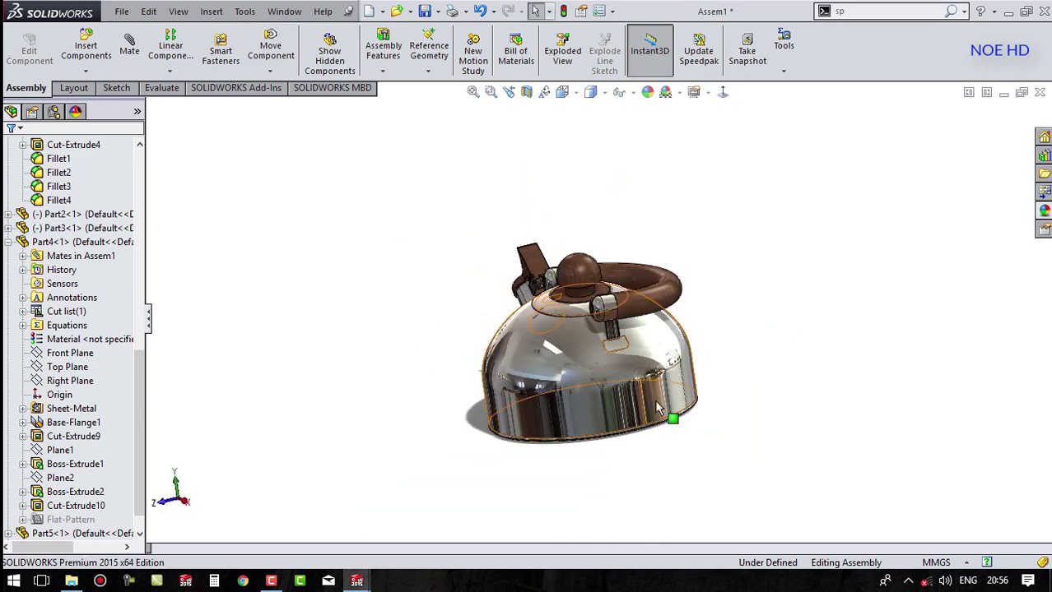
mouse_move(671, 415)
middle_mouse_down()
mouse_move(735, 348)
mouse_move(630, 383)
middle_mouse_up()
scroll(531, 312, "down", 2)
scroll(589, 348, "down", 2)
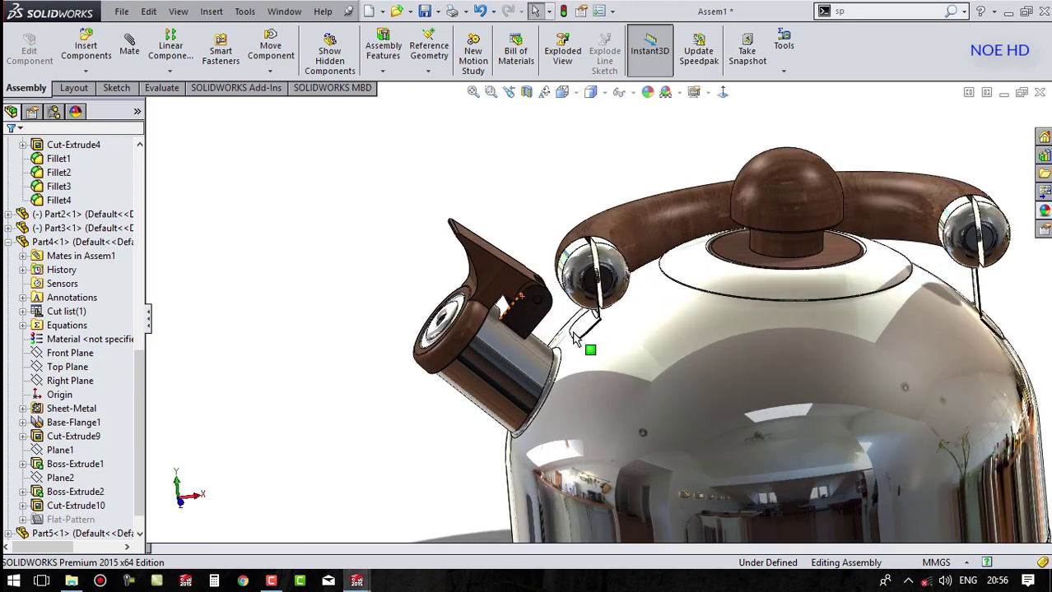
scroll(525, 268, "down", 2)
middle_click_drag(525, 268, 498, 250)
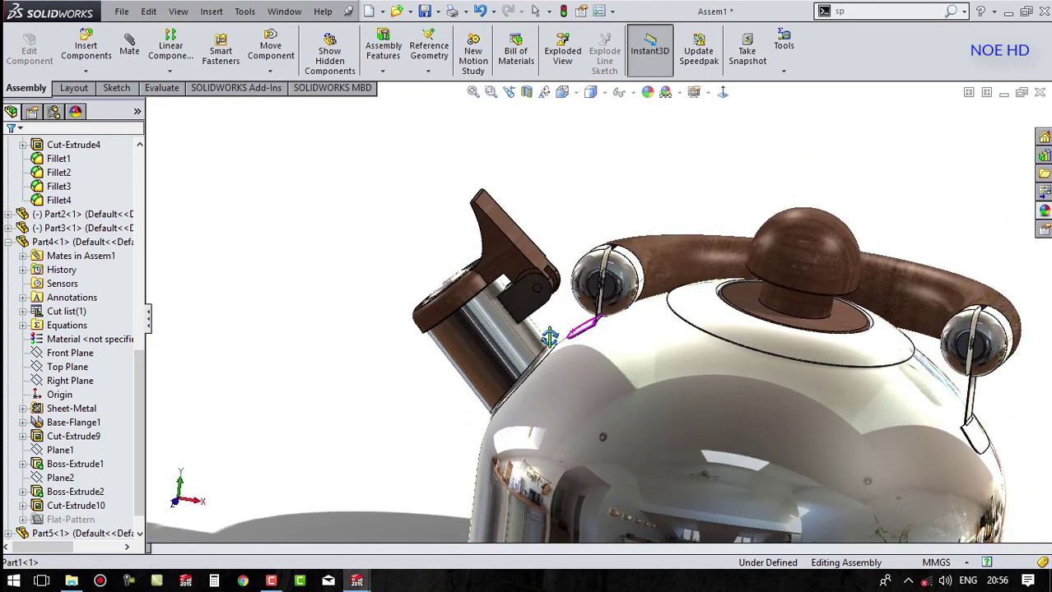
Step: Swing the spout flap back down so it rests on the spout
left_click(502, 250)
left_click_drag(588, 286, 498, 247)
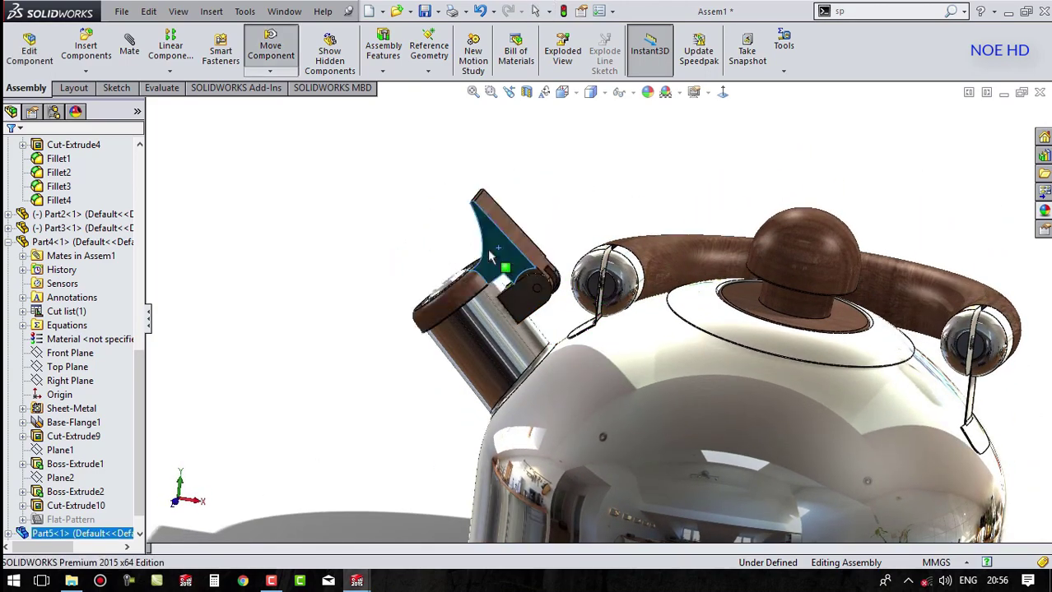
left_click(319, 325)
scroll(372, 345, "up", 3)
scroll(452, 365, "up", 2)
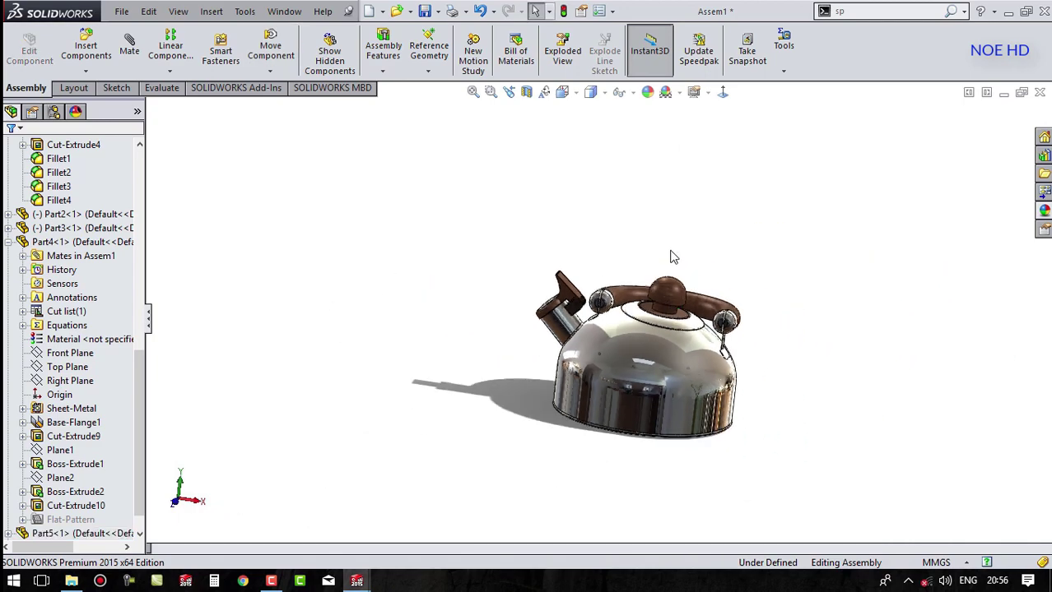
Step: In Right view, rotate the handle back upright above the lid
left_click(562, 93)
left_click(607, 153)
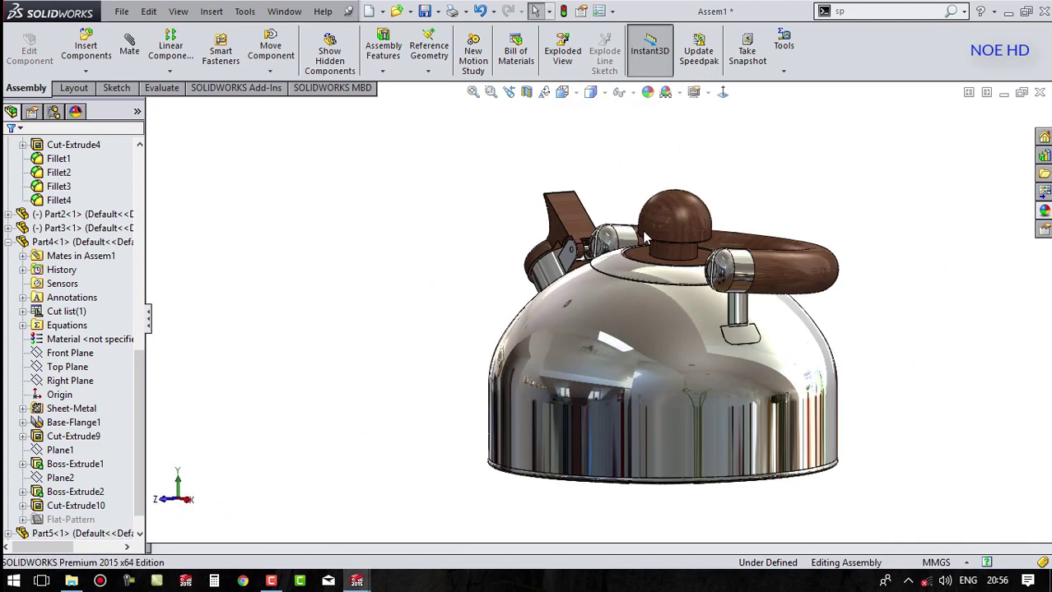
mouse_move(729, 246)
left_mouse_down()
mouse_move(652, 137)
mouse_move(614, 144)
mouse_move(603, 124)
mouse_move(606, 132)
left_mouse_up()
key("Escape")
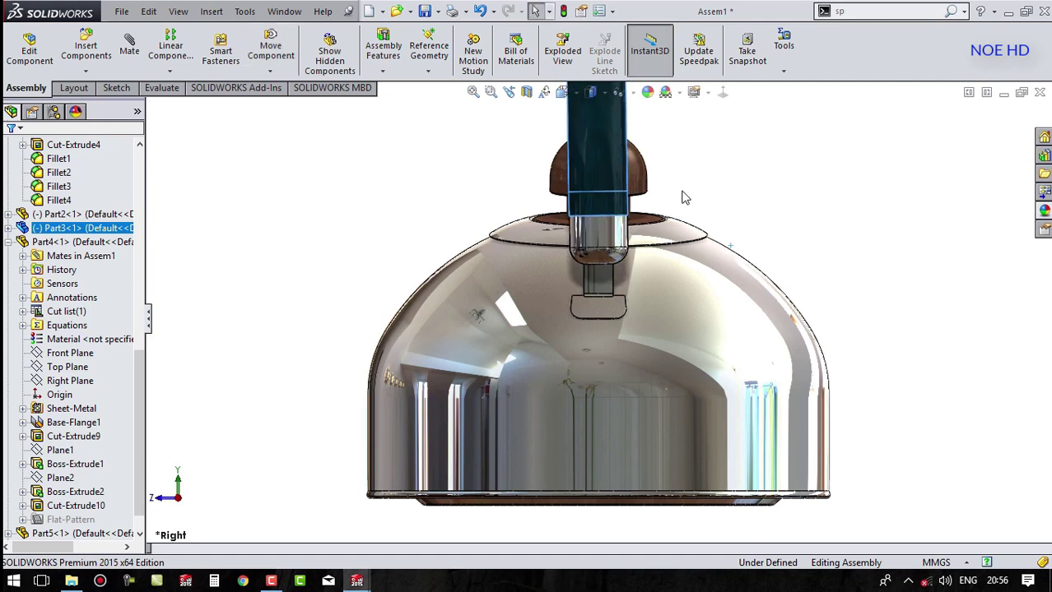
key("f")
Step: Orbit and zoom to a three-quarter view of the kettle with shadows
left_click(739, 259)
middle_click_drag(739, 258, 775, 264)
scroll(772, 333, "down", 2)
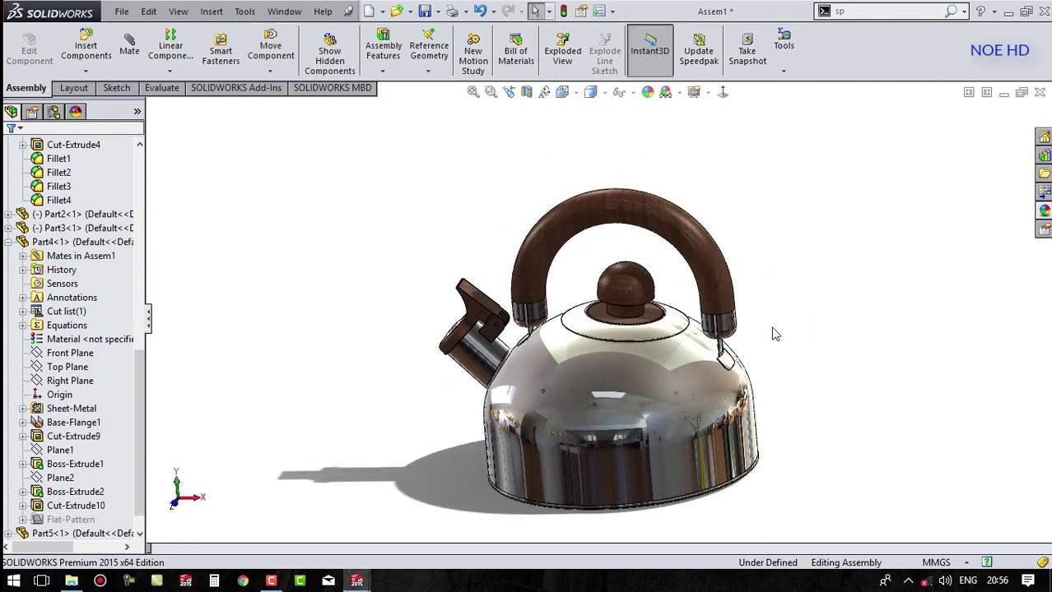
mouse_move(821, 315)
middle_mouse_down()
mouse_move(804, 336)
mouse_move(810, 348)
middle_mouse_up()
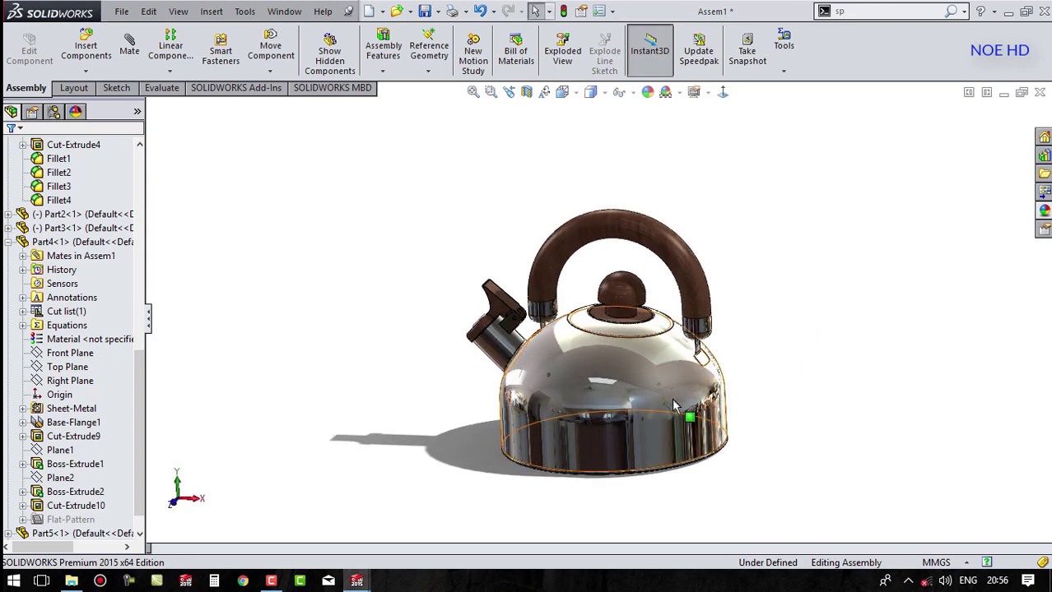